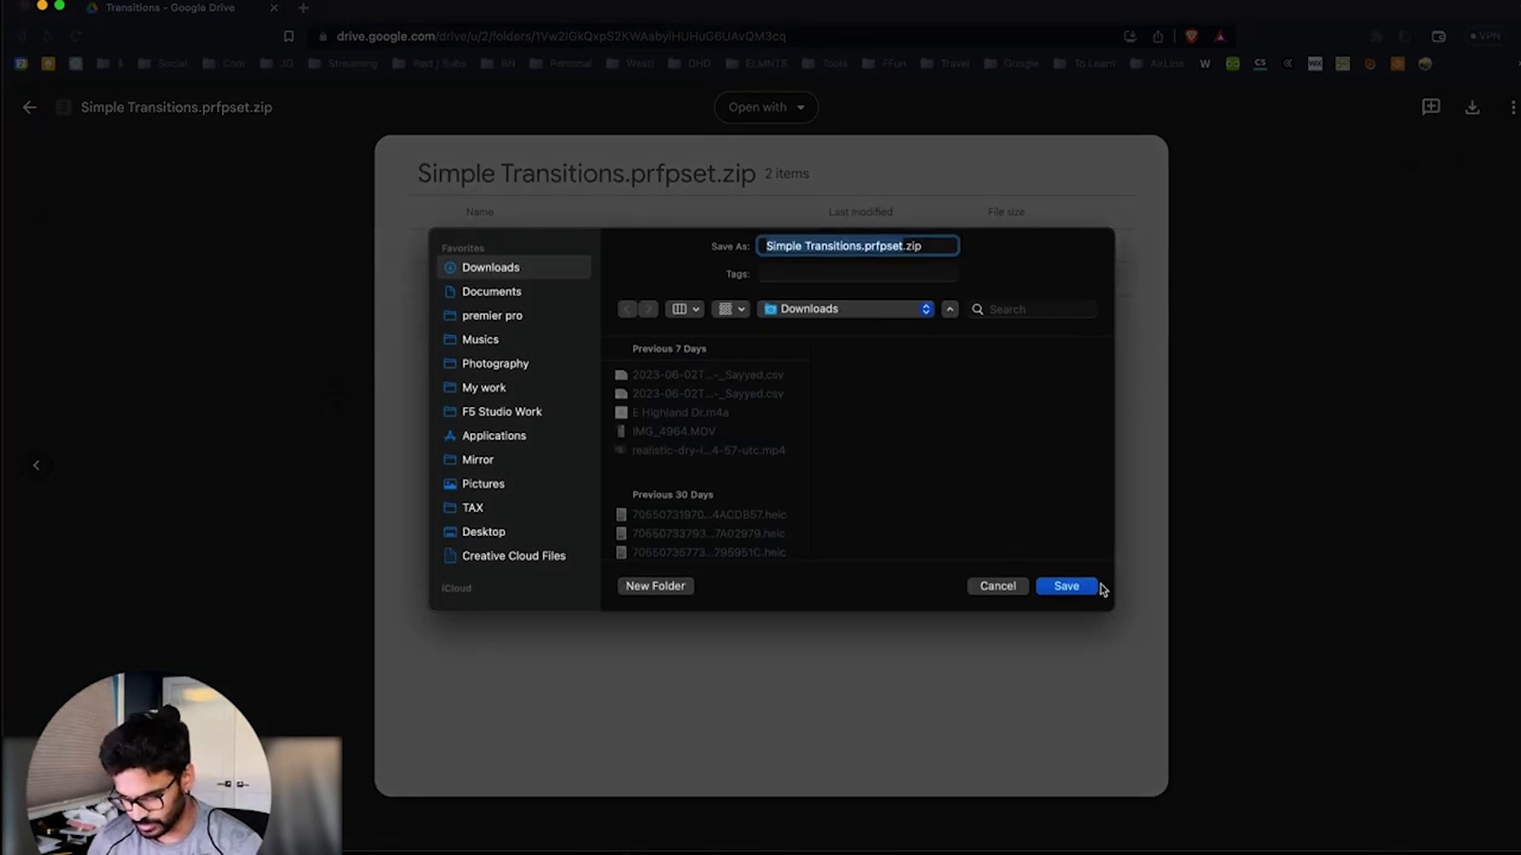
# Save Simple Transitions.prfpset.zip to the Downloads folder, then switch to Finder and extract the archive there
pyautogui.click(1071, 587)
pyautogui.press('super+Tab')
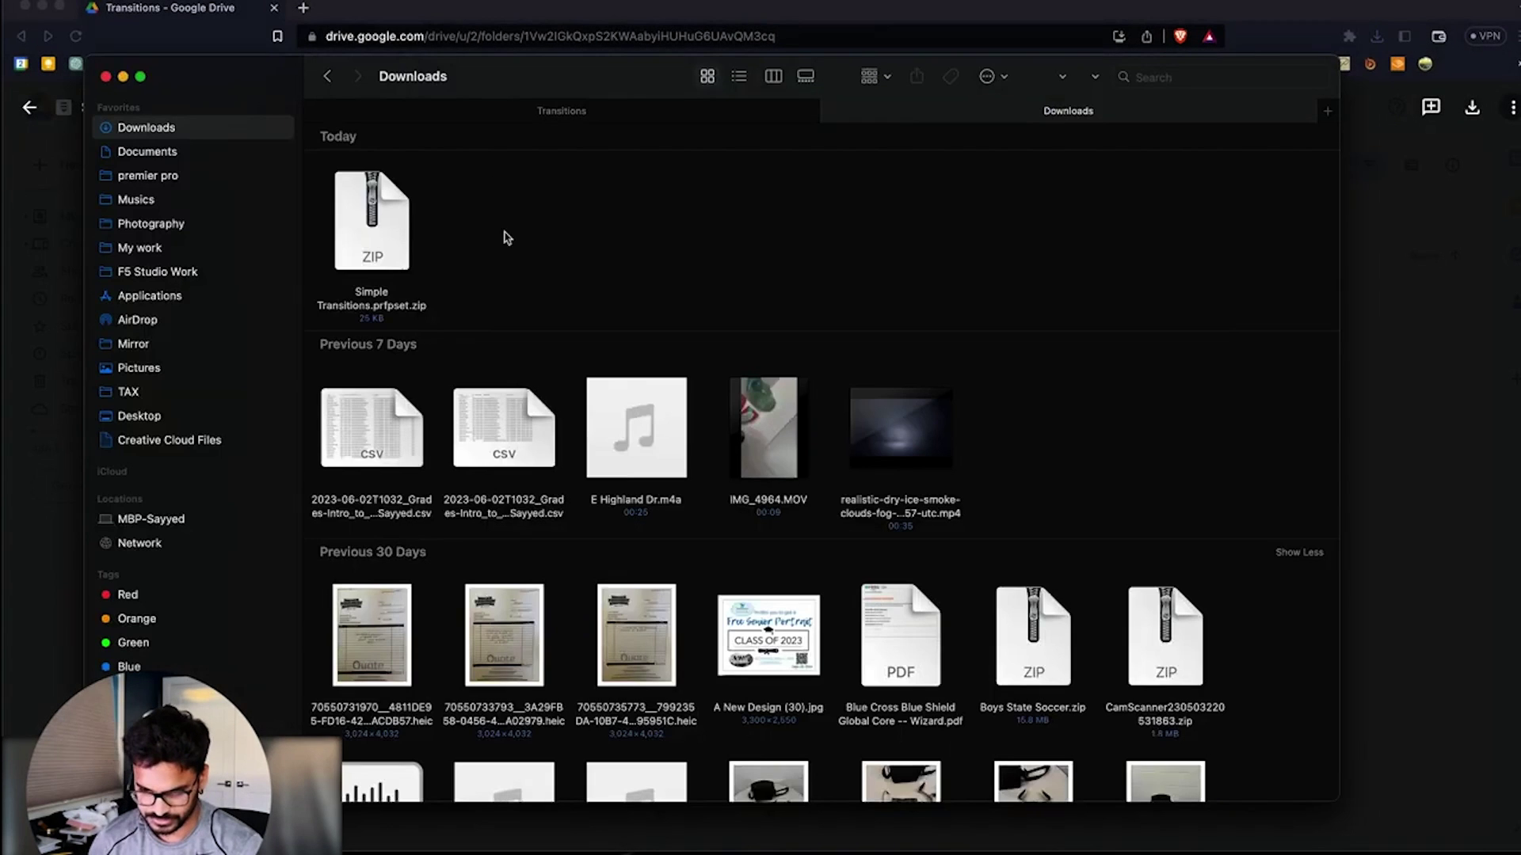
pyautogui.click(389, 215)
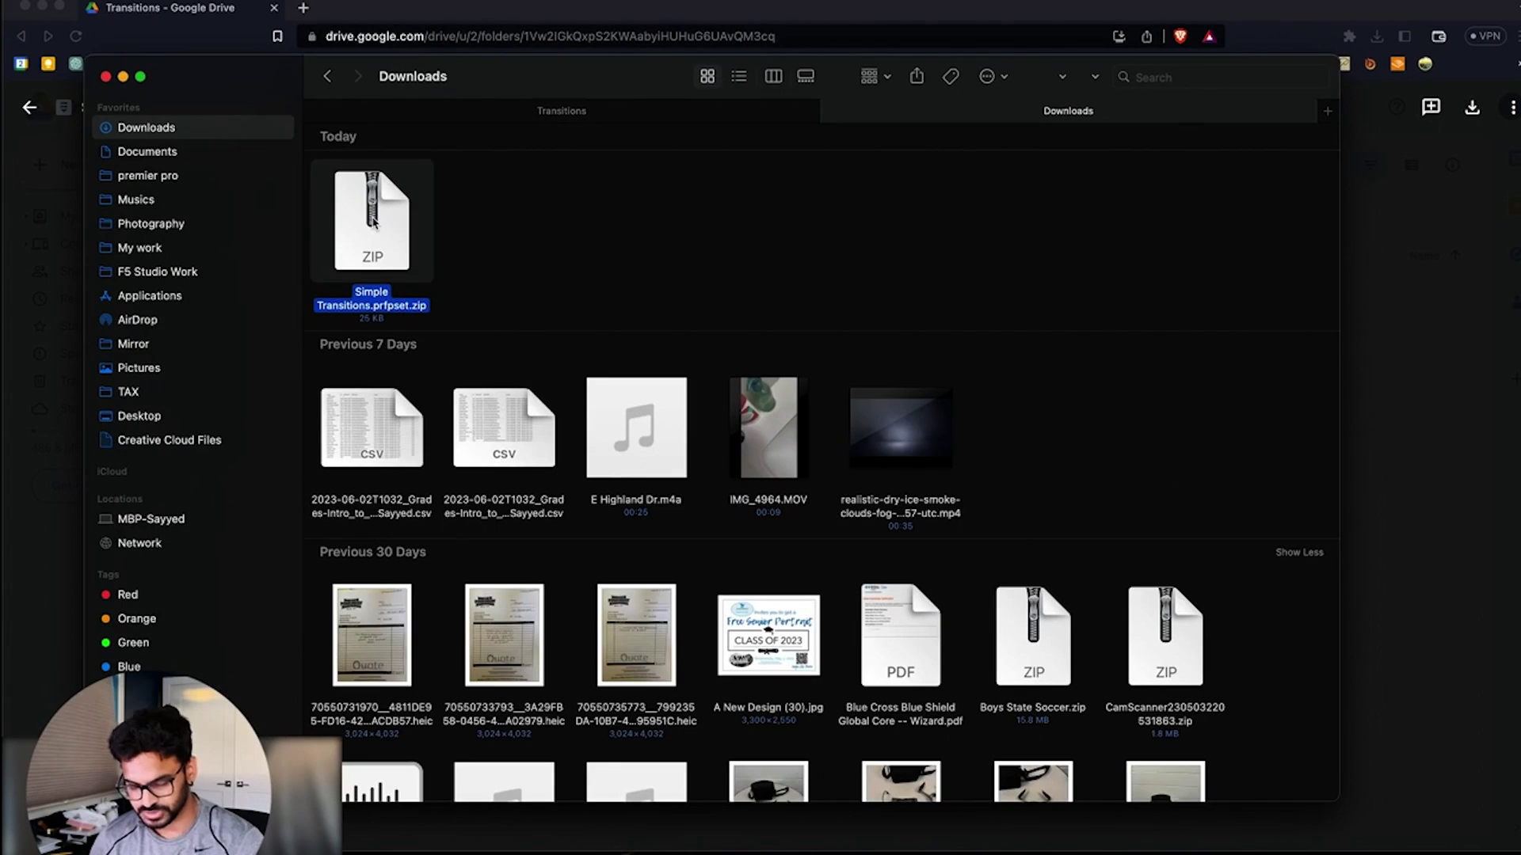
pyautogui.rightClick(374, 221)
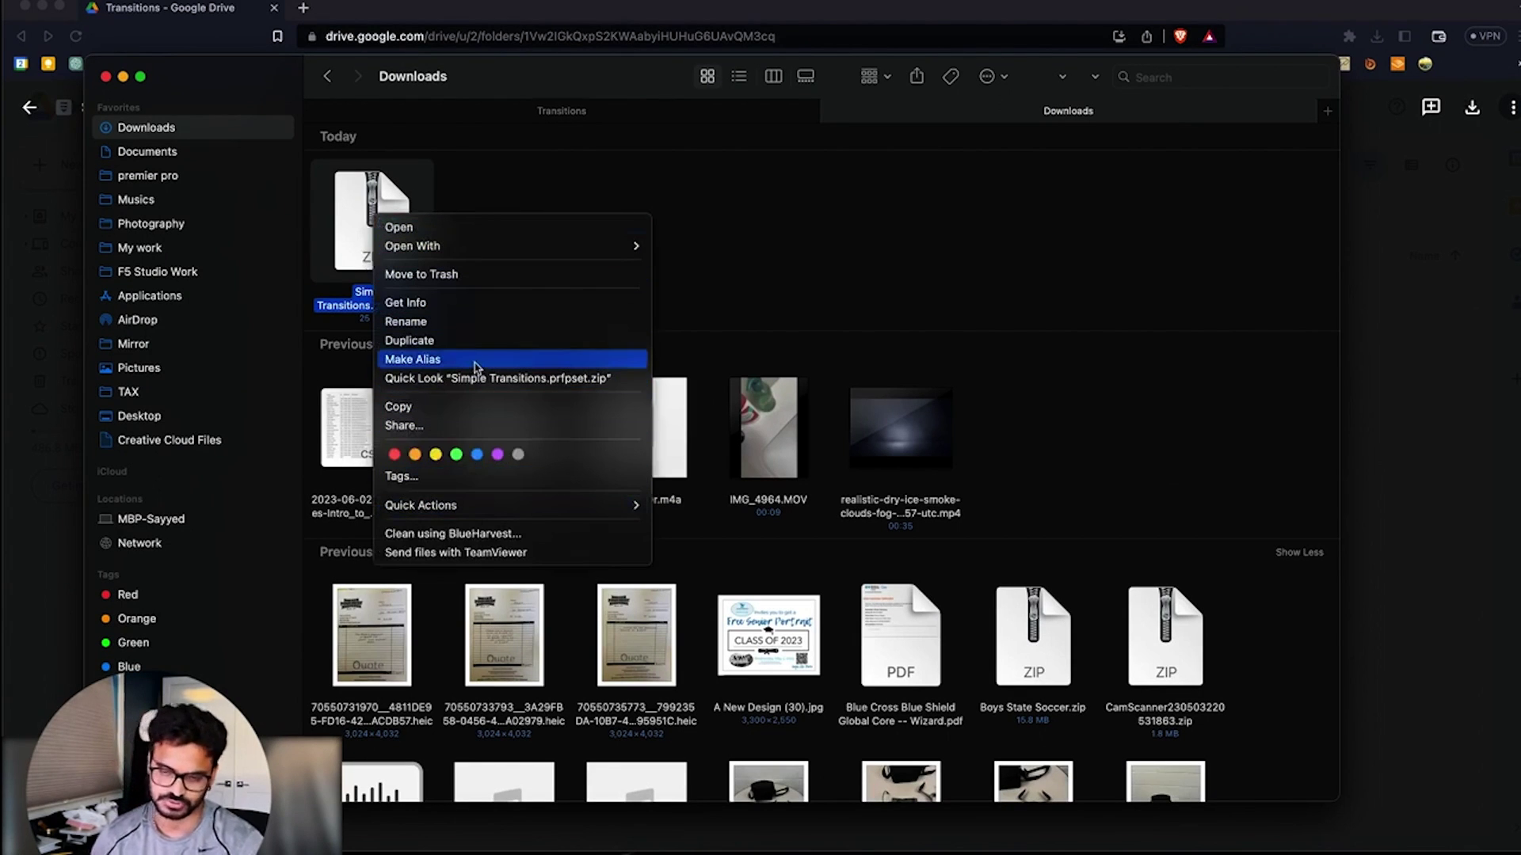
pyautogui.click(780, 237)
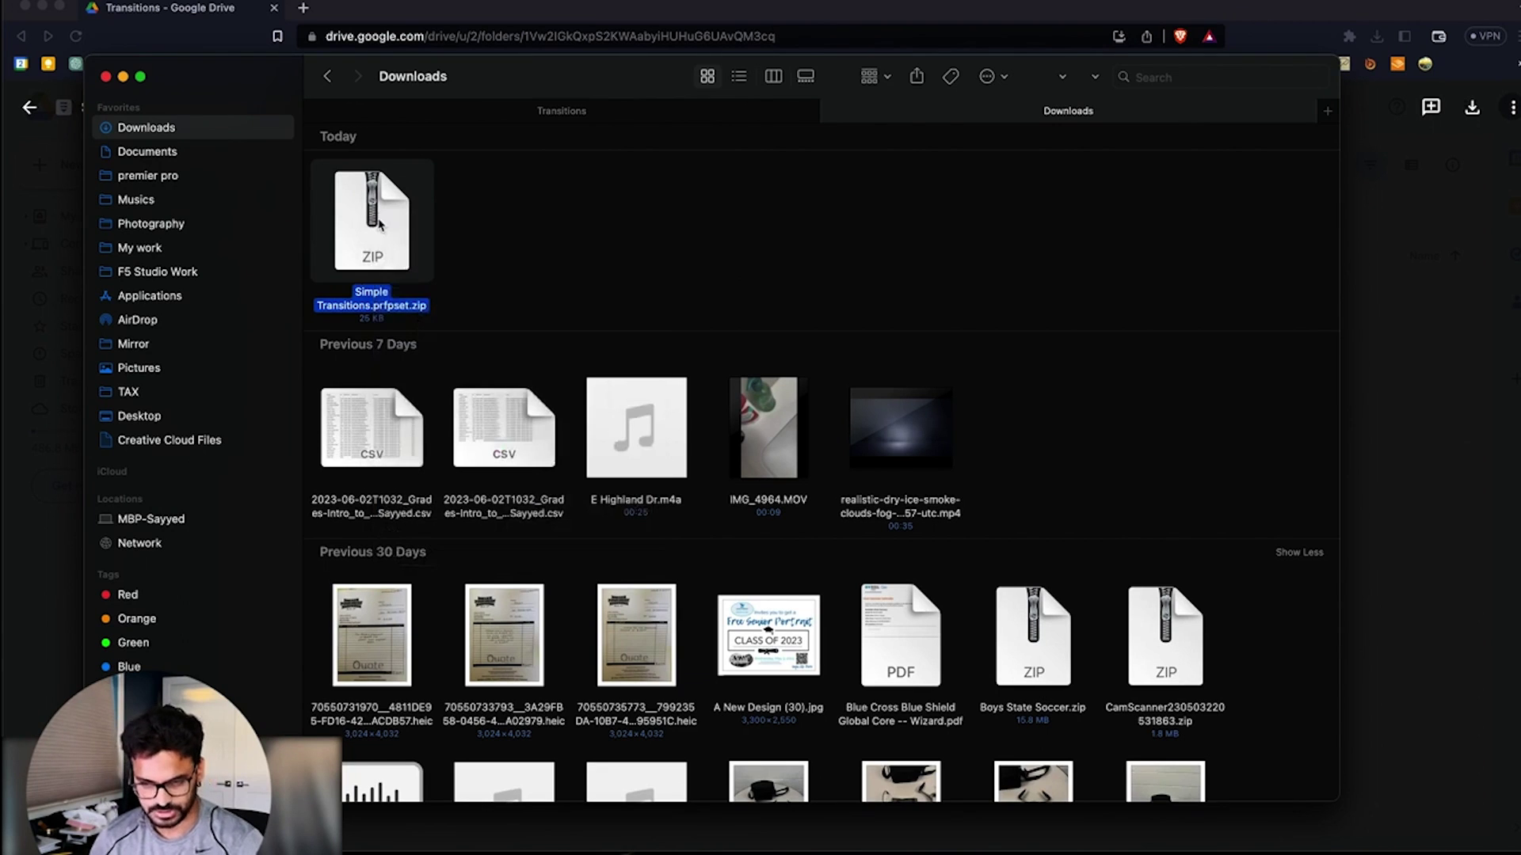
pyautogui.doubleClick(380, 226)
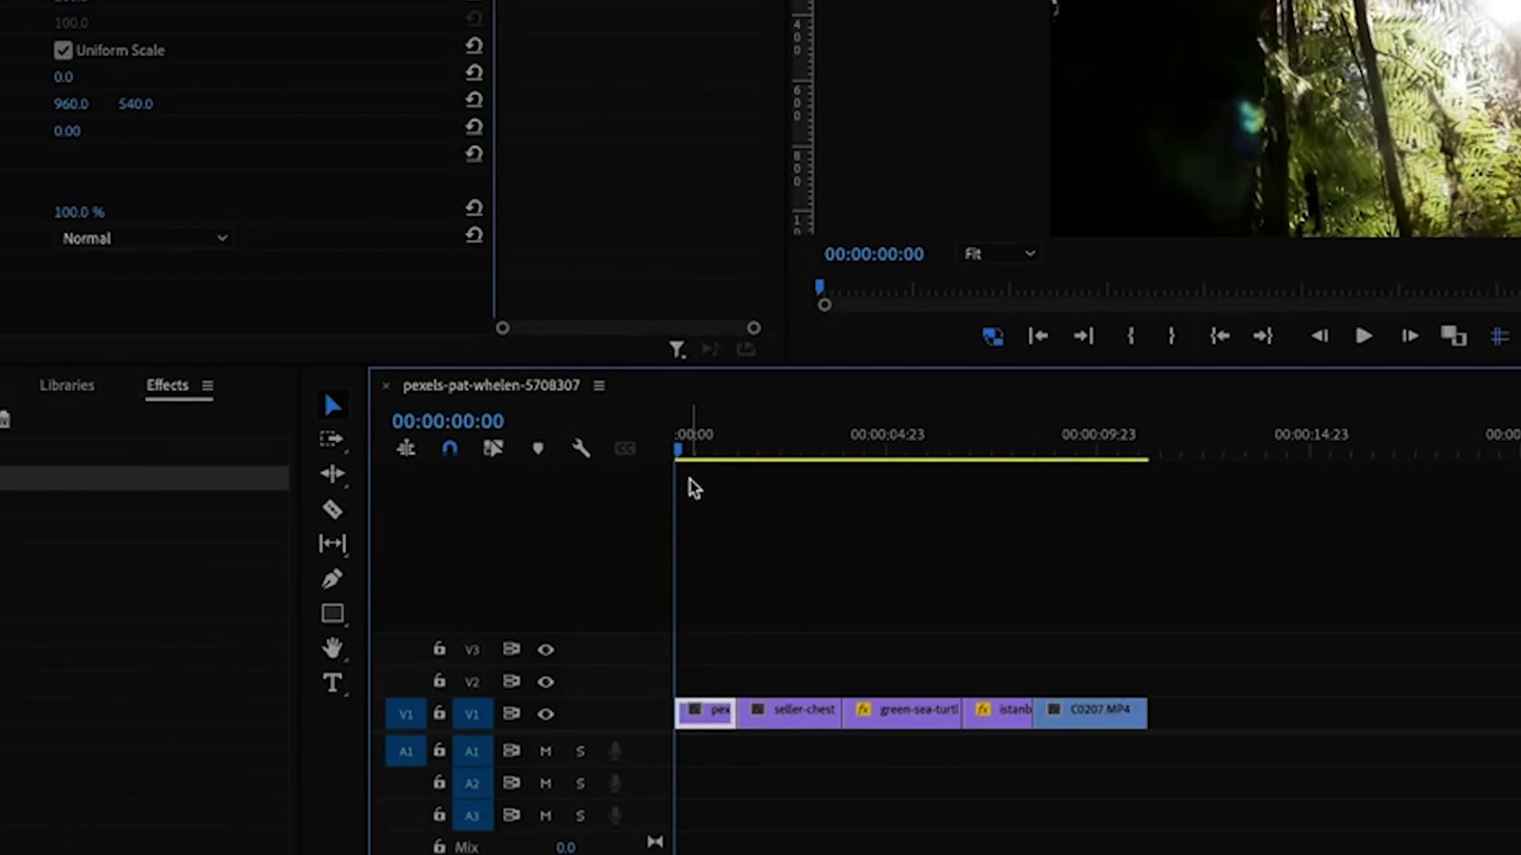
pyautogui.moveTo(679, 452); pyautogui.dragTo(614, 513)
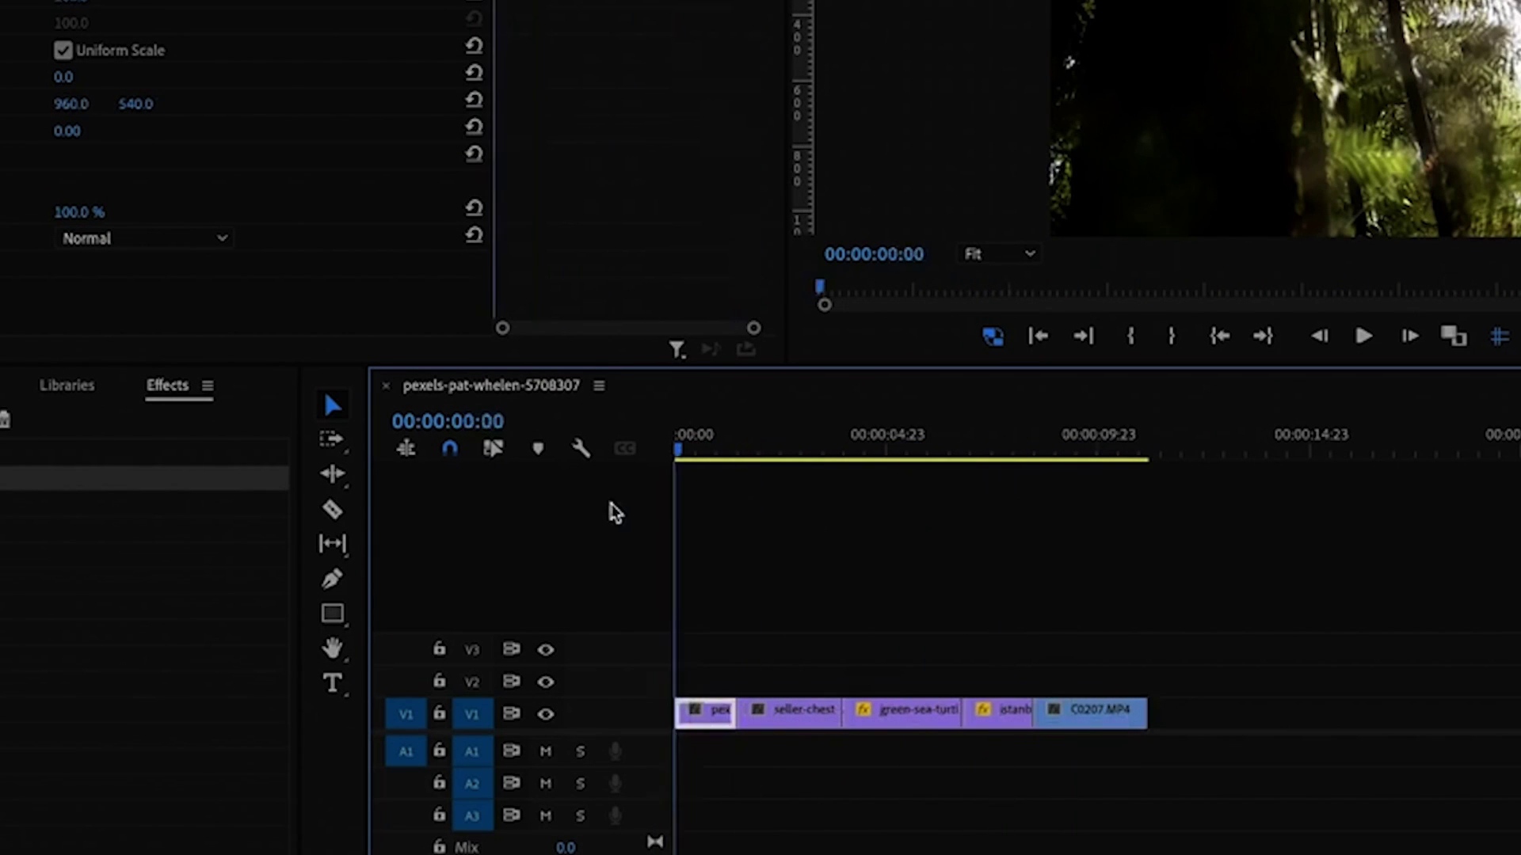
pyautogui.click(853, 620)
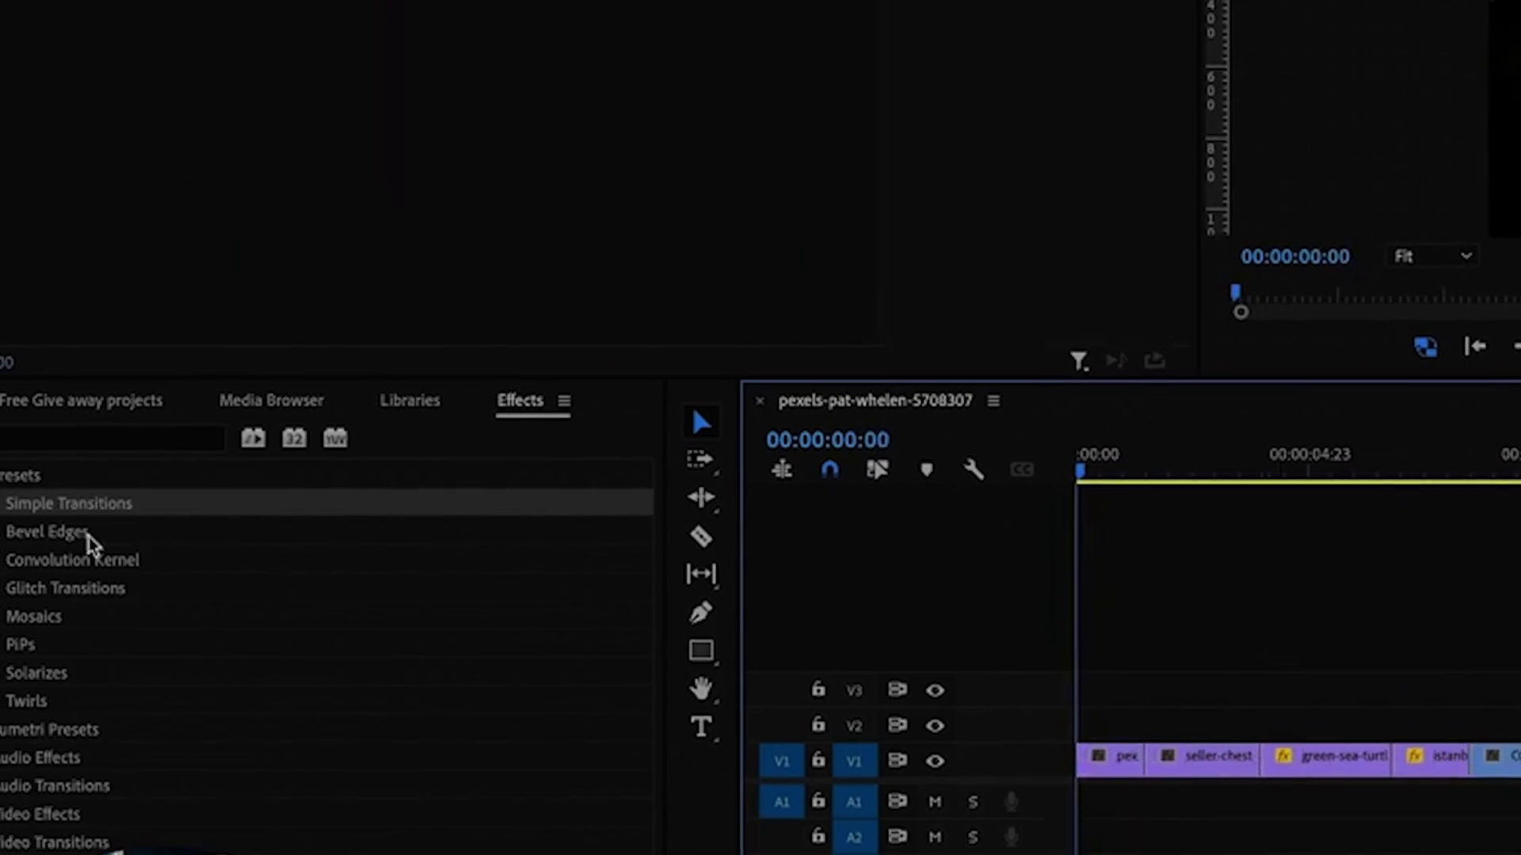
pyautogui.click(199, 506)
pyautogui.press('Escape')
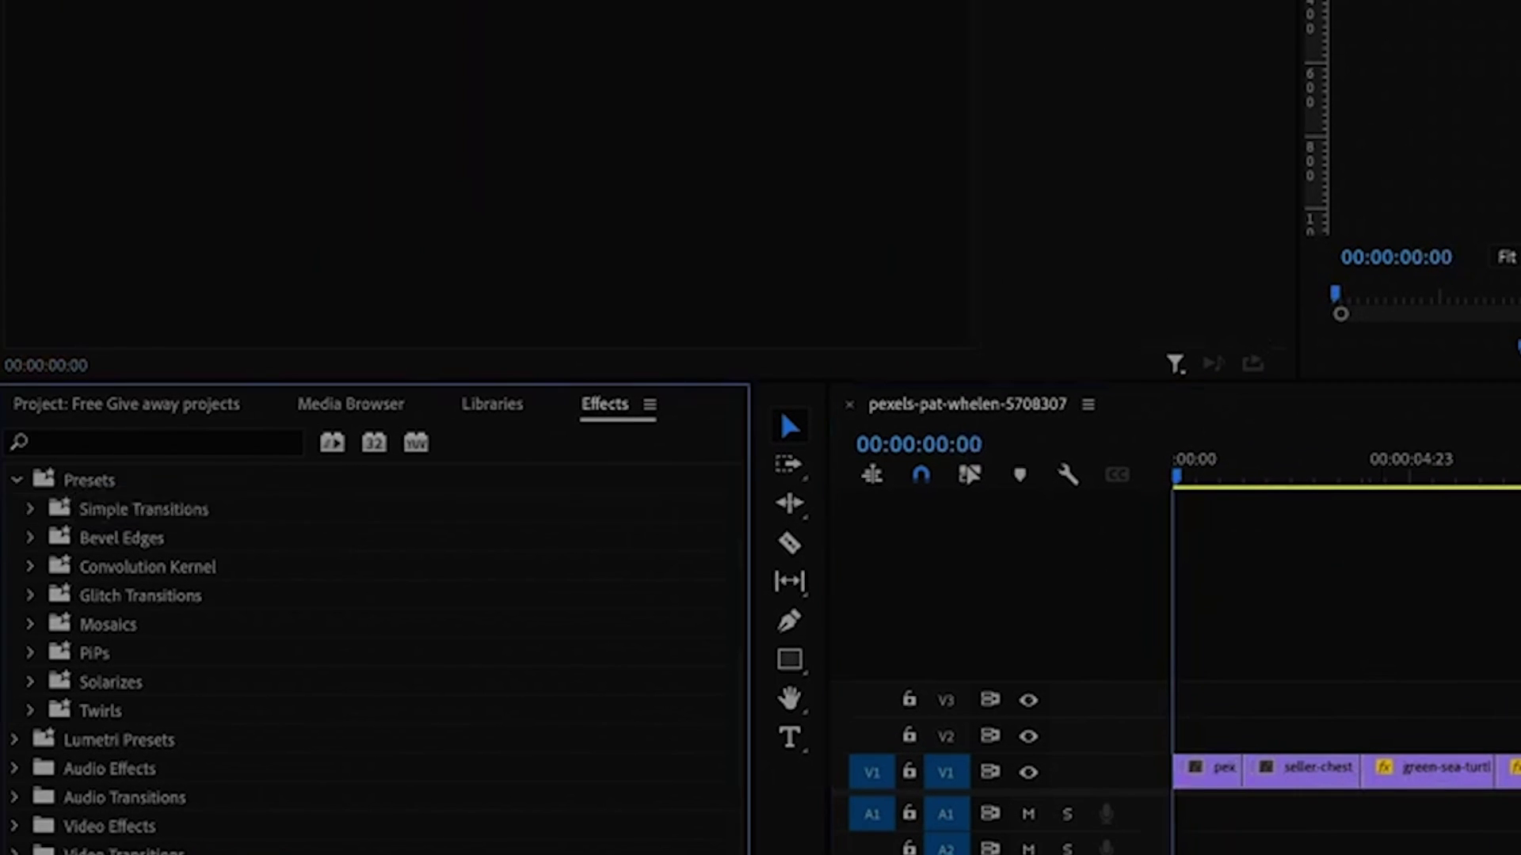
pyautogui.click(267, 517)
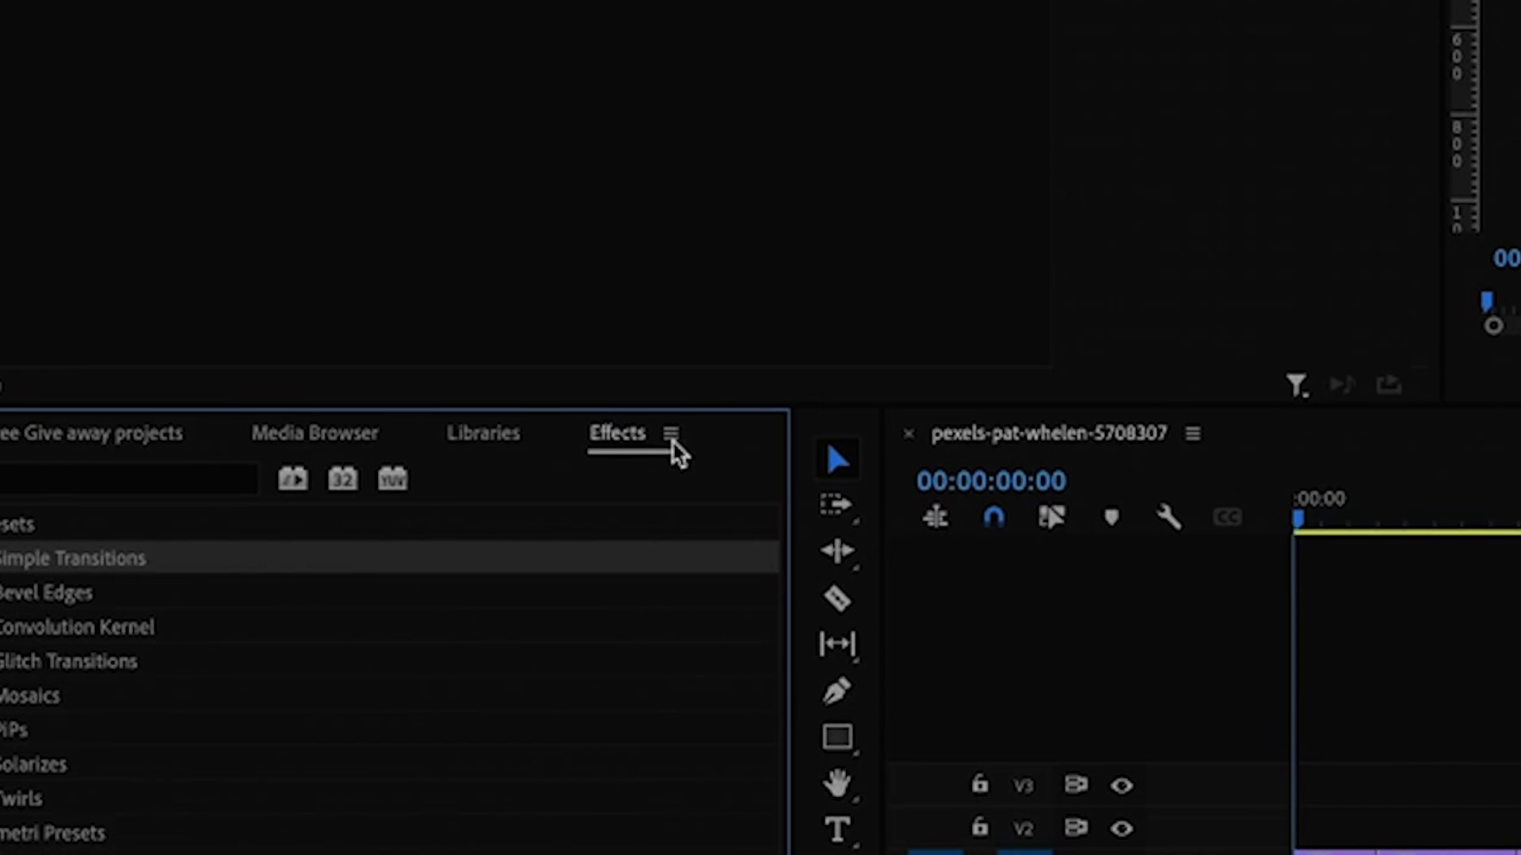
# Import the Simple Transitions.prfpset preset file from the Downloads folder into the Effects presets
pyautogui.click(671, 434)
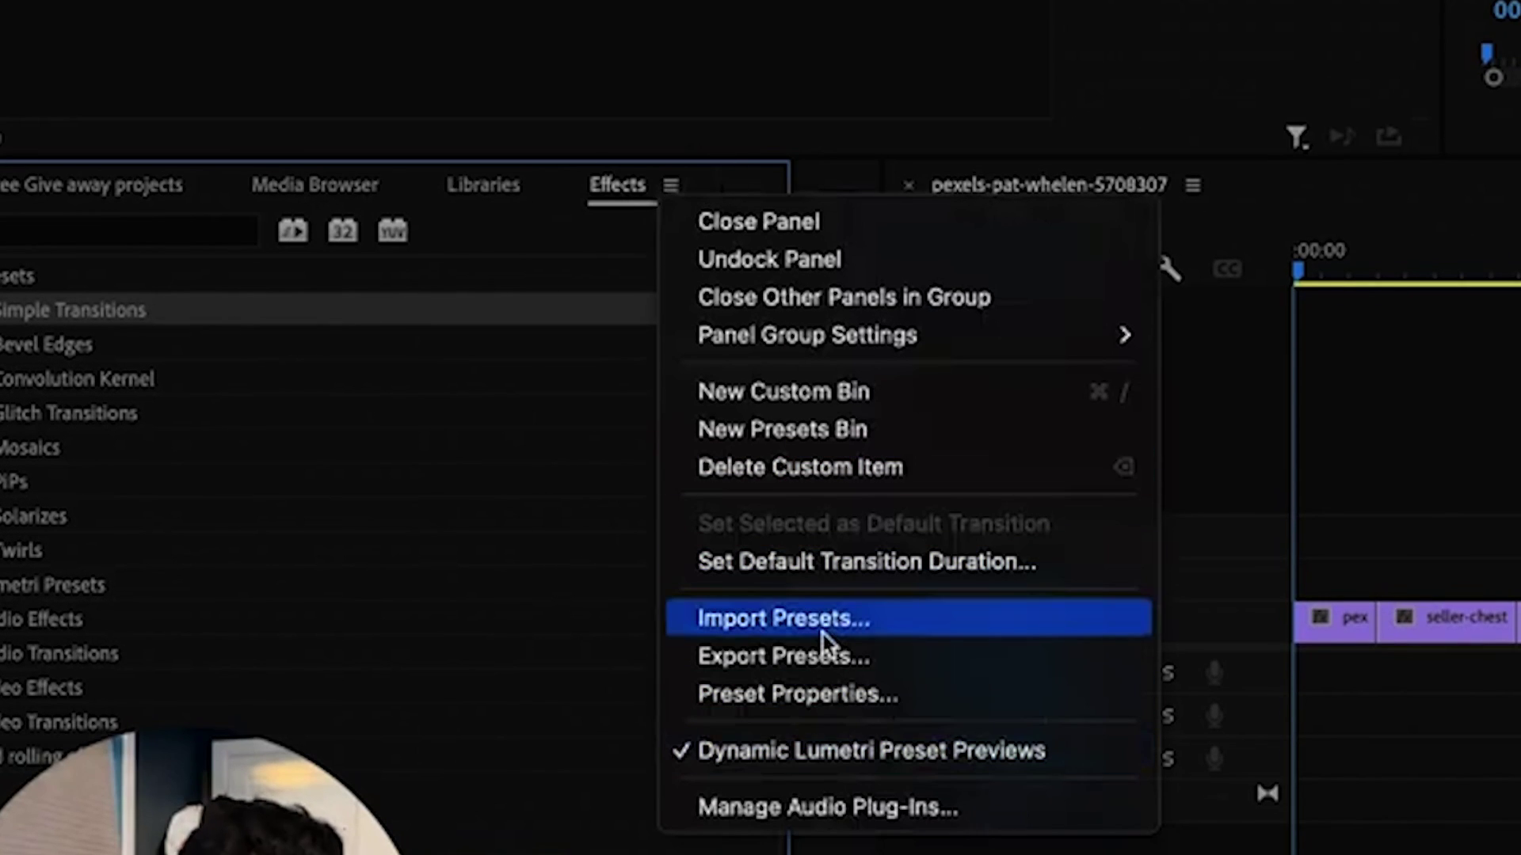
pyautogui.click(827, 656)
pyautogui.click(214, 106)
pyautogui.click(898, 394)
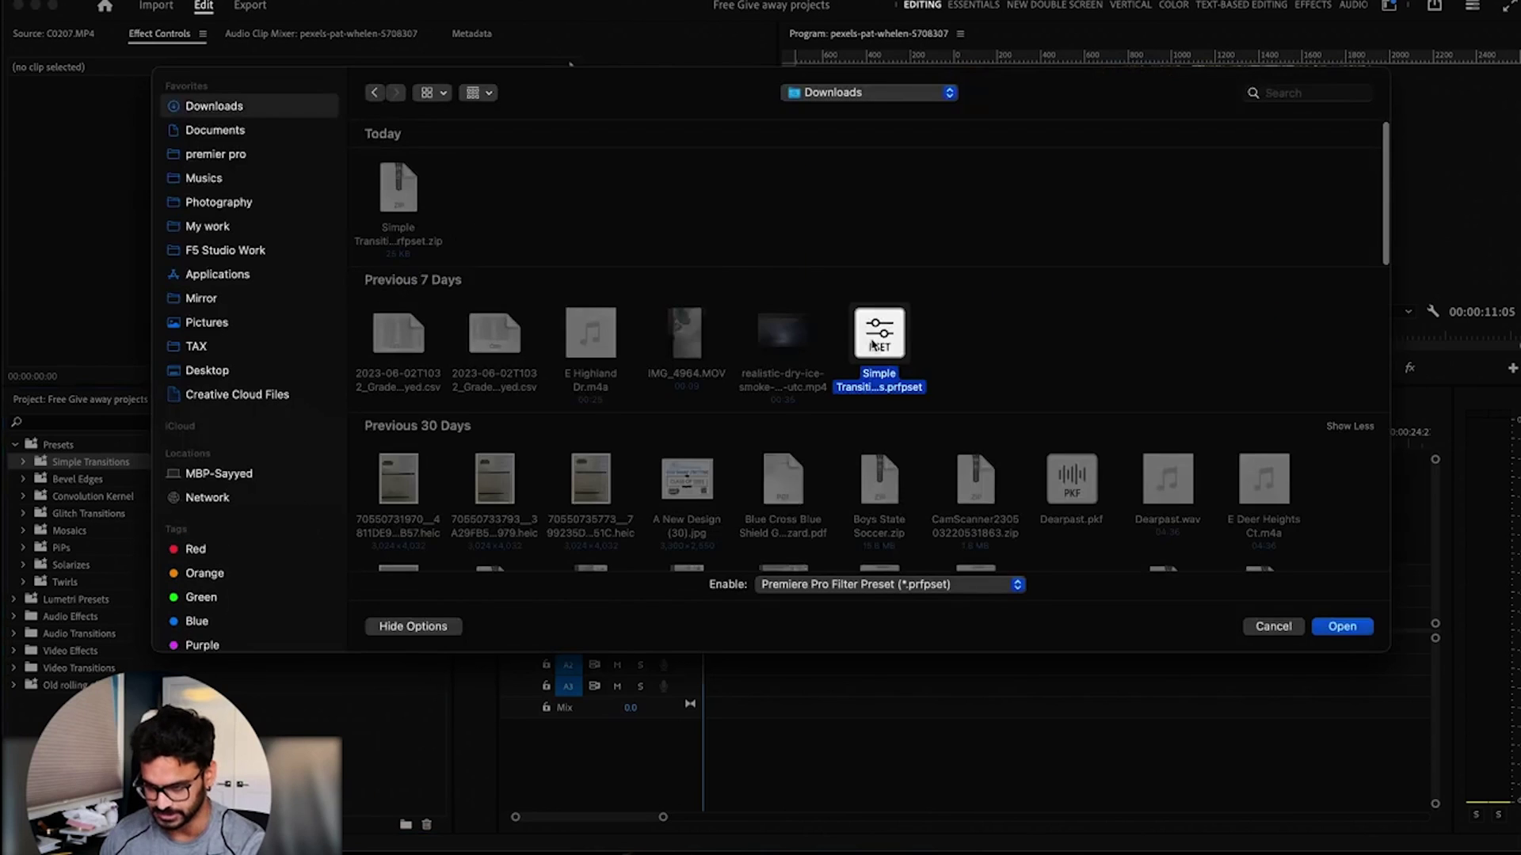
pyautogui.click(1359, 628)
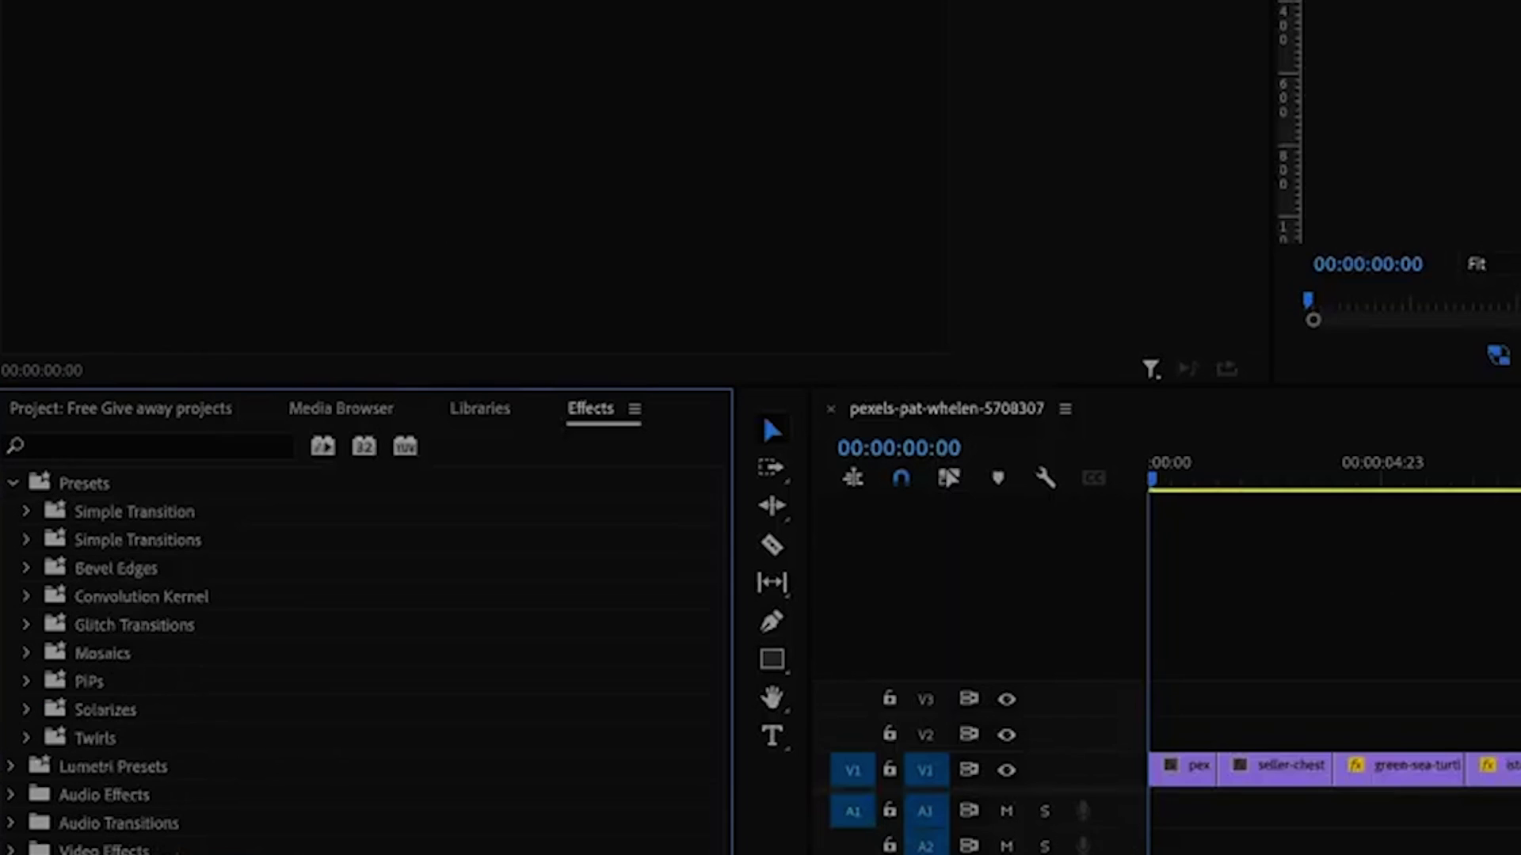
# Expand the imported Simple Transition bin and look through its presets, including the note on Film Rolling 20 nested frames
pyautogui.click(192, 519)
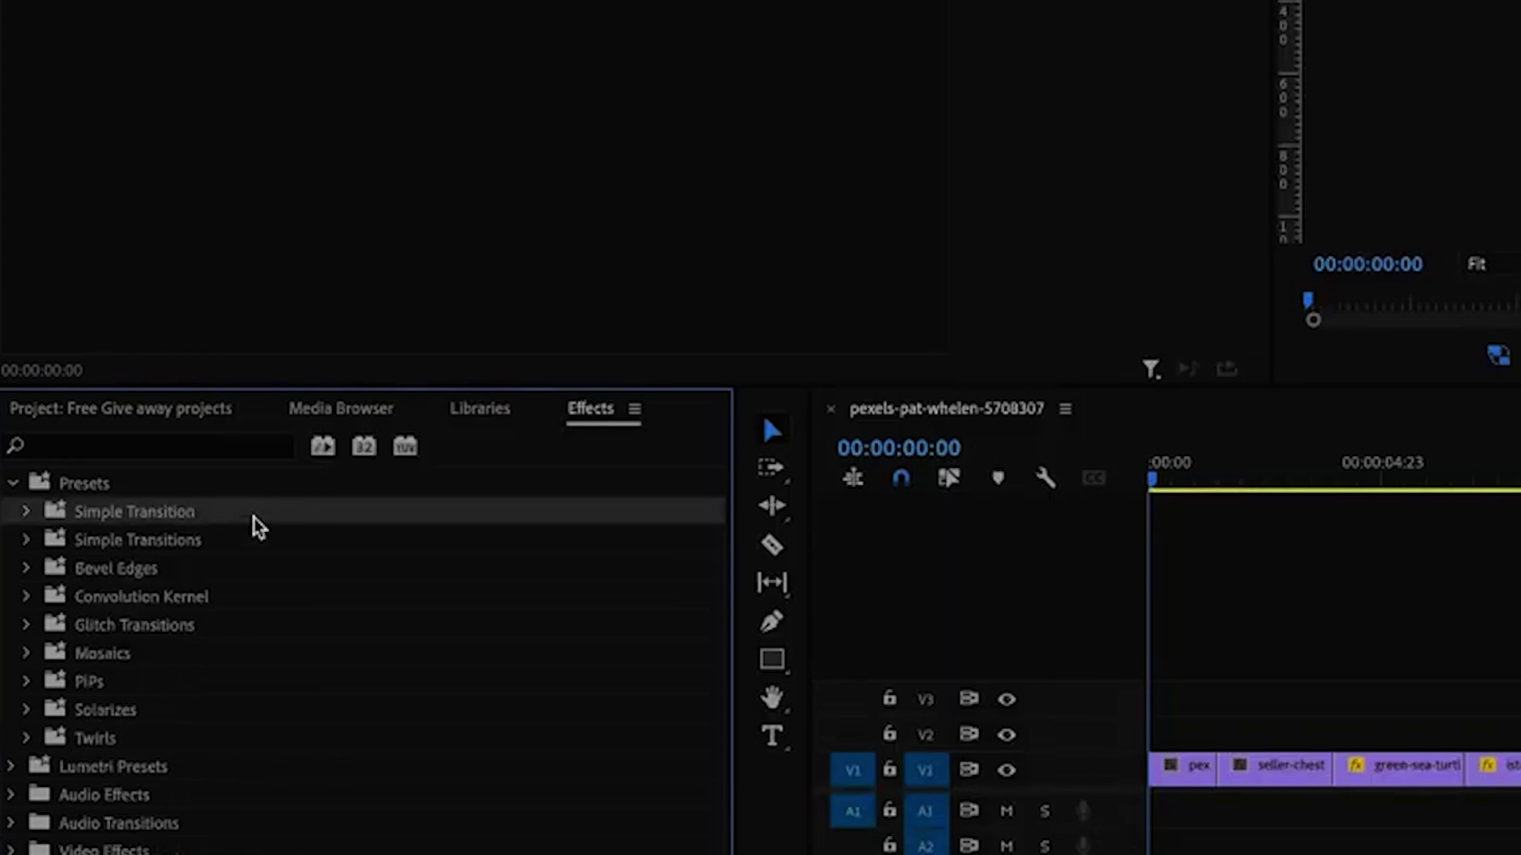
pyautogui.click(25, 515)
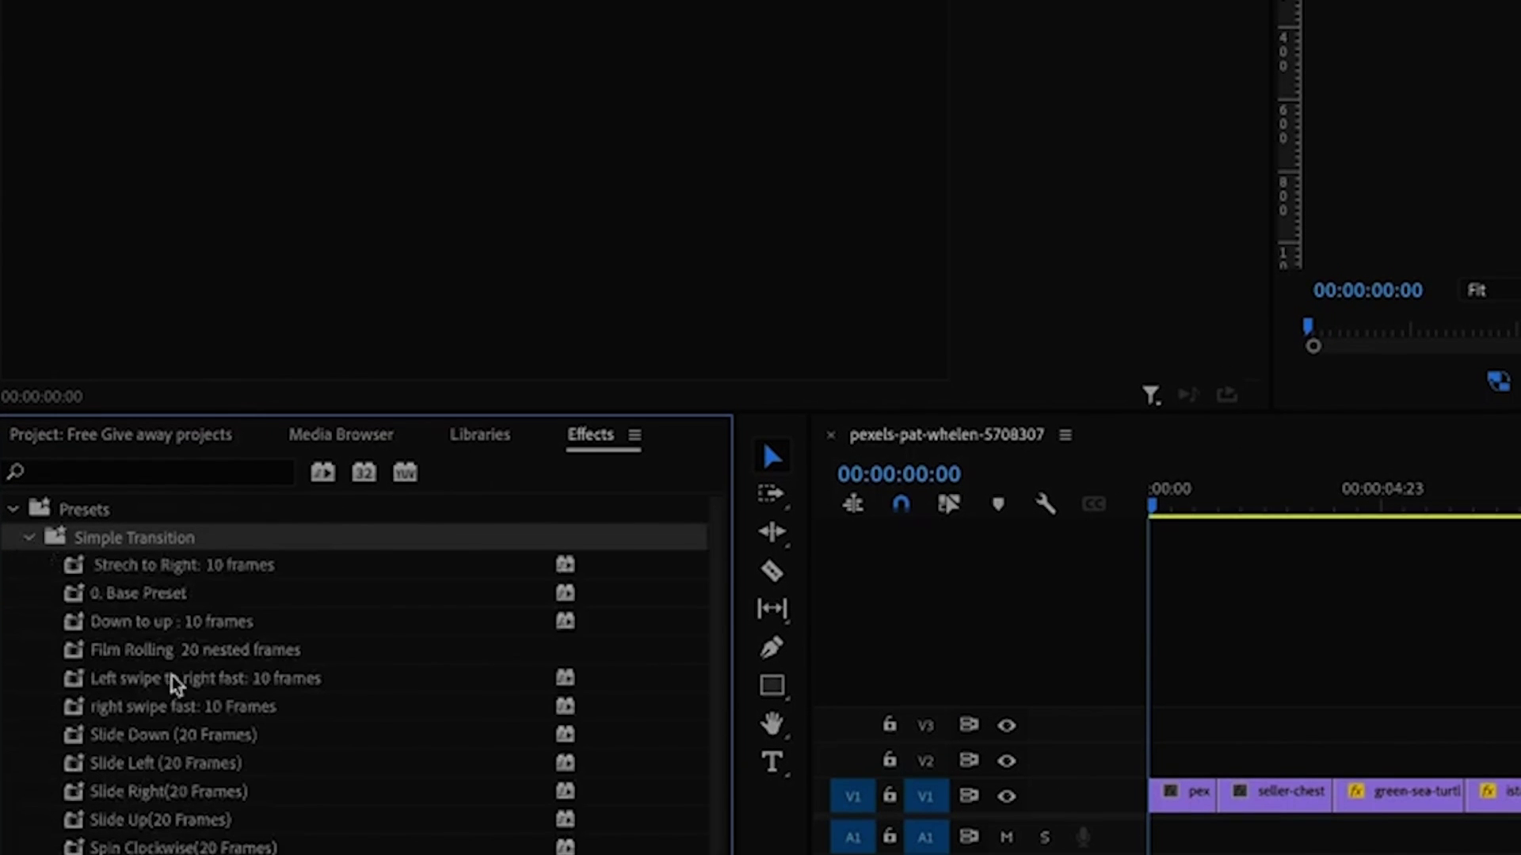
pyautogui.scroll(-5, 245, 740)
pyautogui.scroll(5, 244, 740)
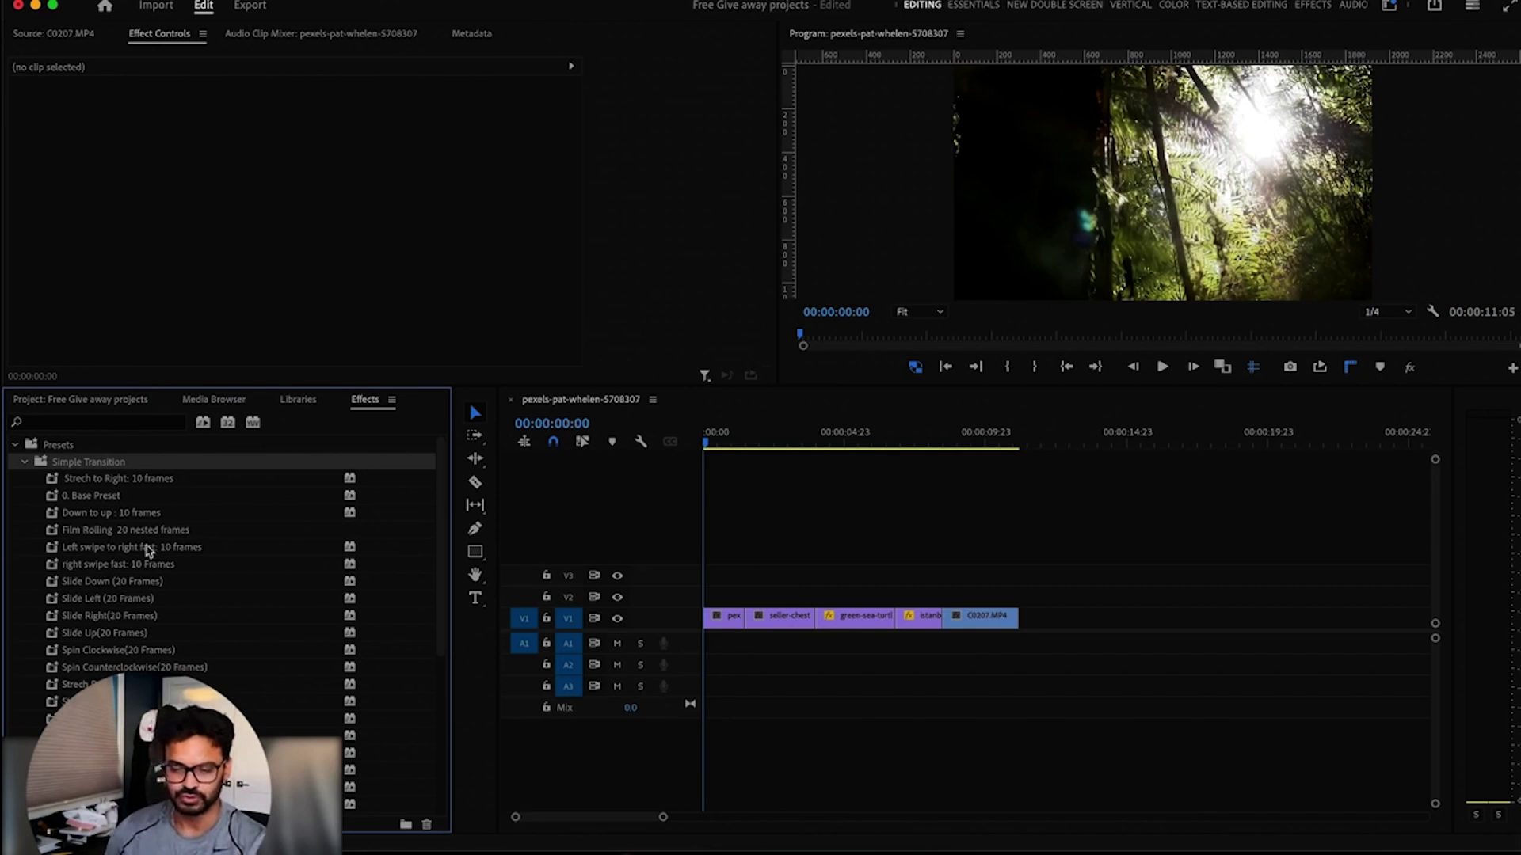
pyautogui.moveTo(113, 525)
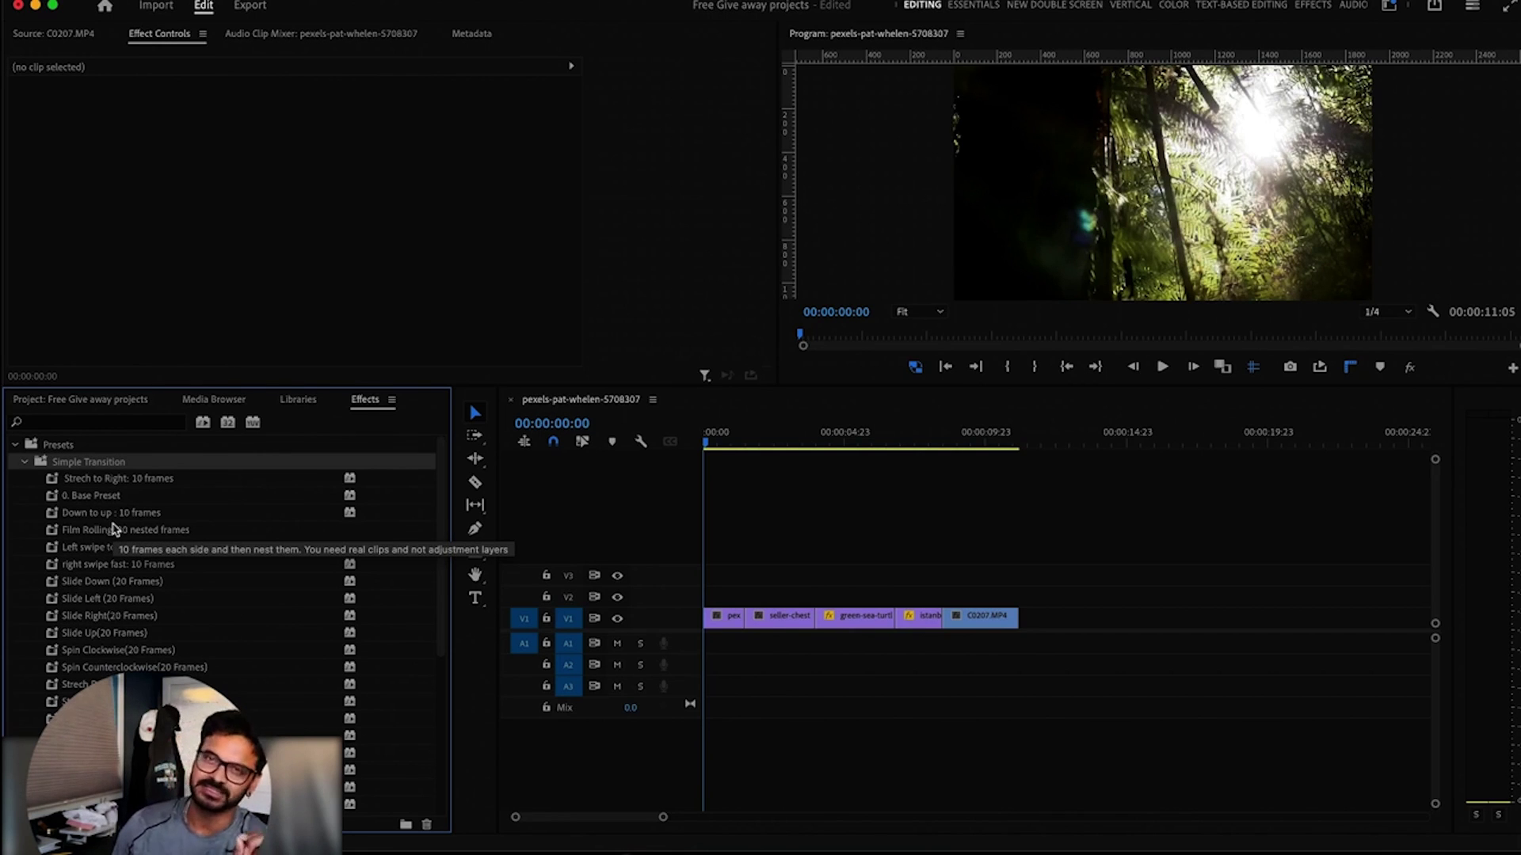
# Check the description in the preset properties of Strech to Right: 10 frames, leaving the settings as they are
pyautogui.click(77, 485)
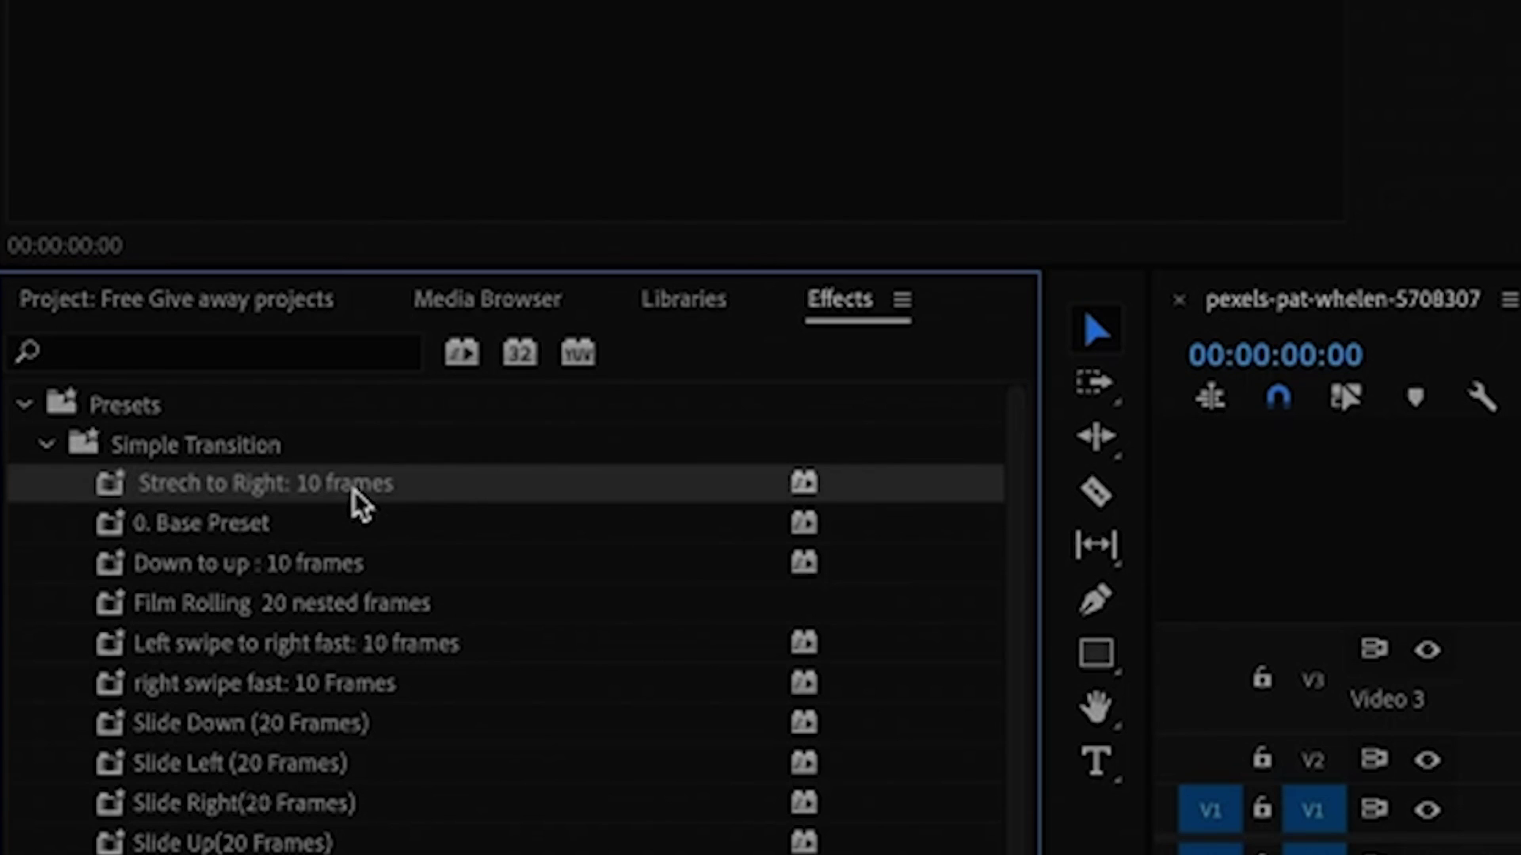
pyautogui.rightClick(326, 494)
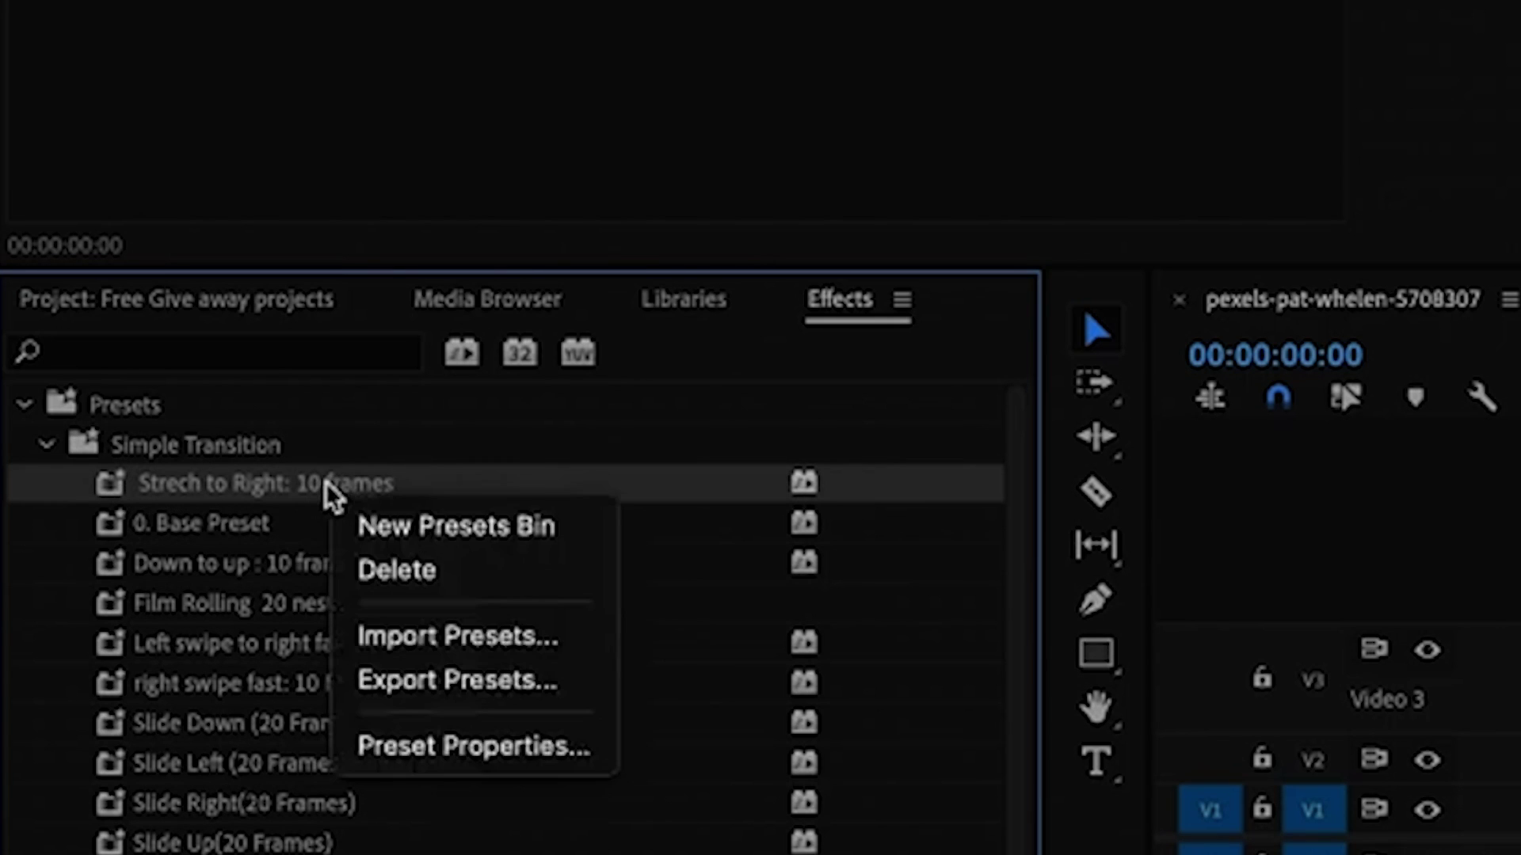
pyautogui.click(226, 753)
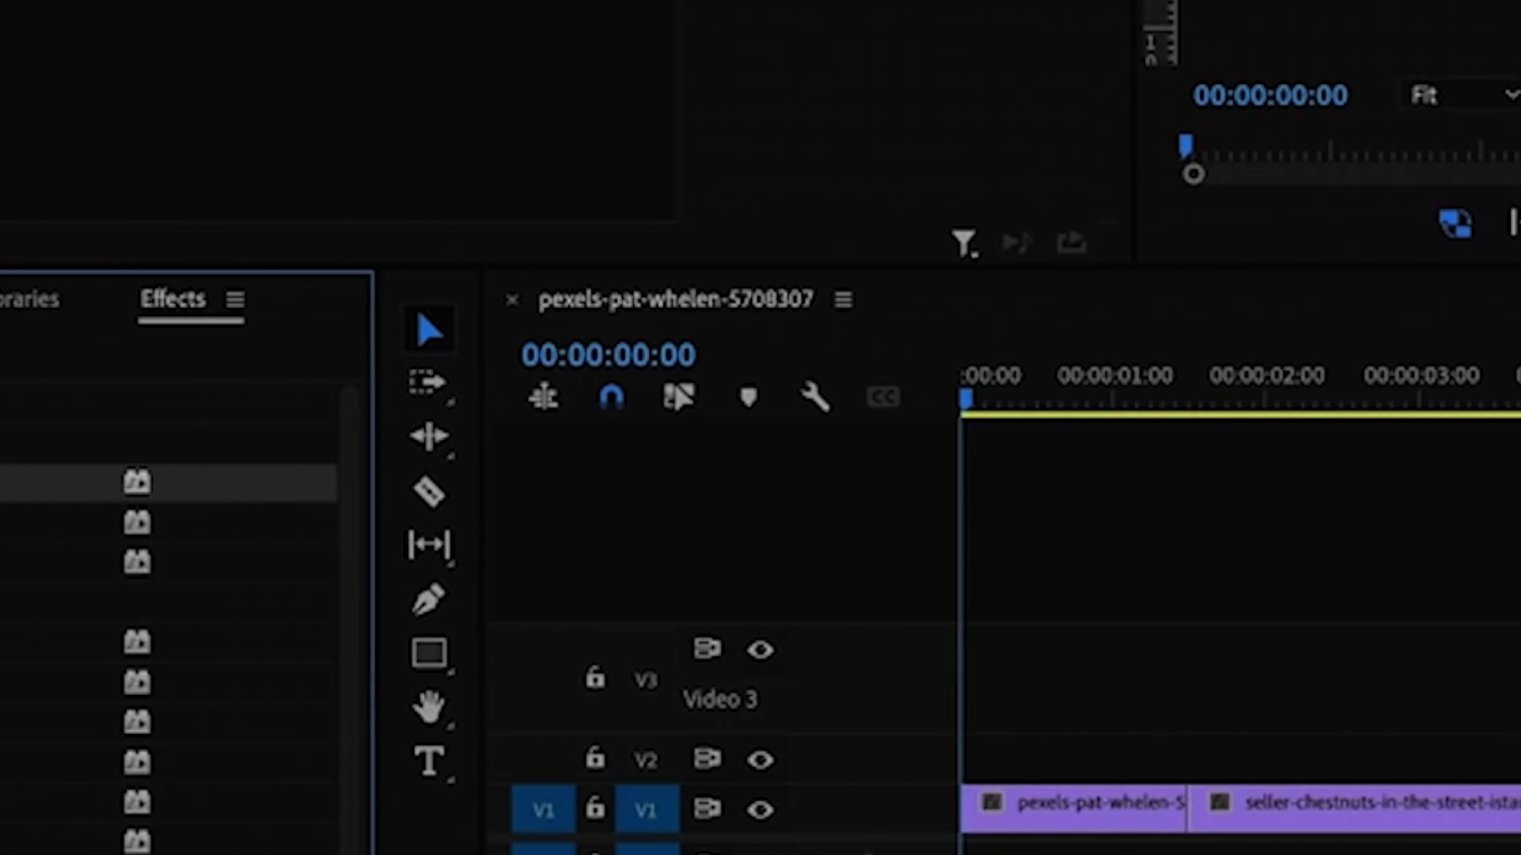
pyautogui.click(883, 447)
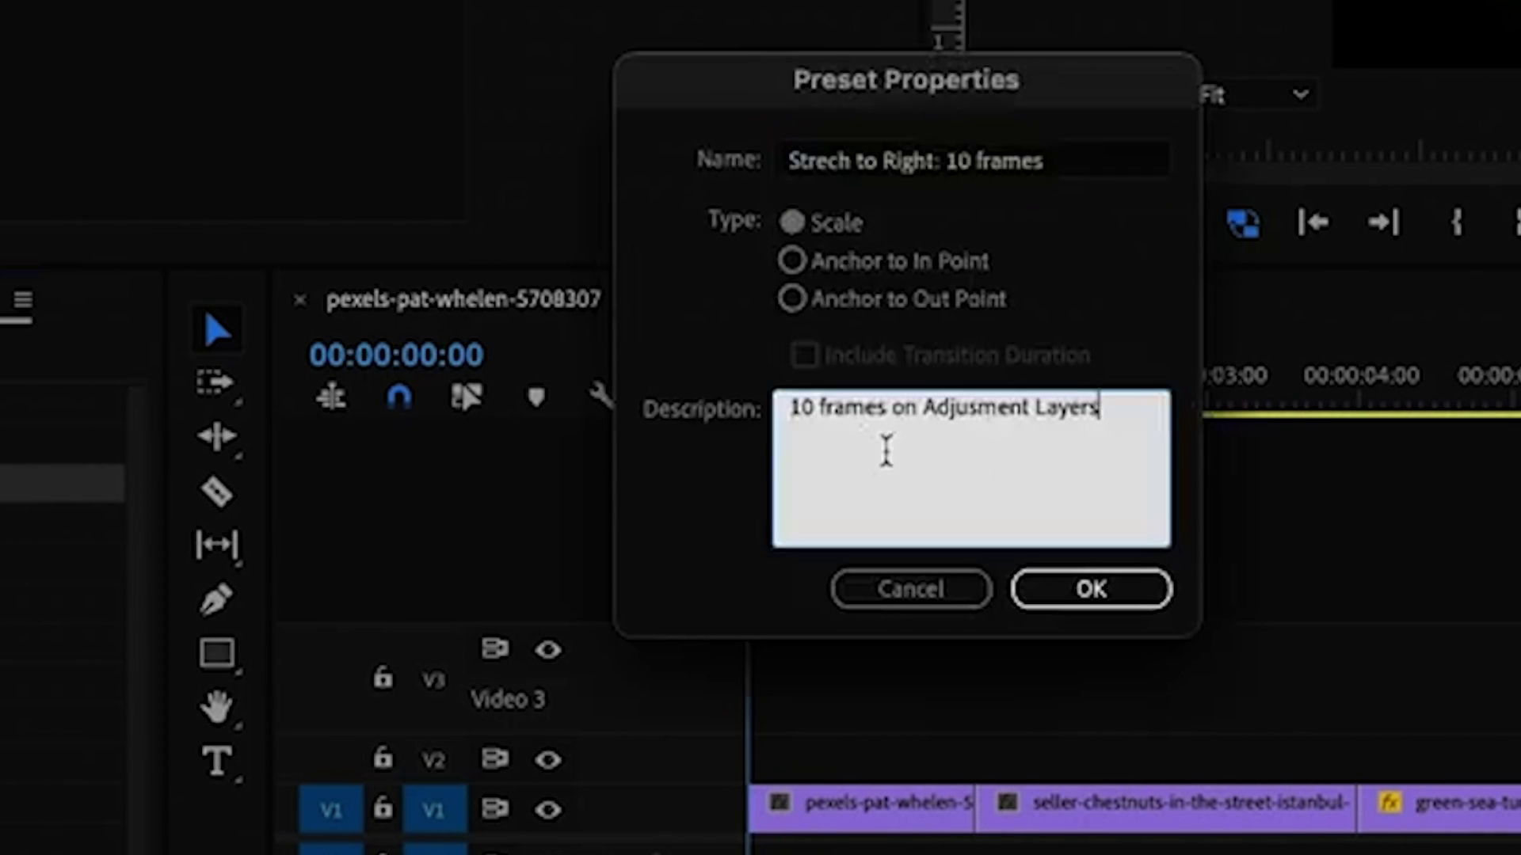
pyautogui.click(1085, 590)
# Check the description in the preset properties of Film Rolling 20 nested frames, then close them
pyautogui.rightClick(207, 532)
pyautogui.click(252, 642)
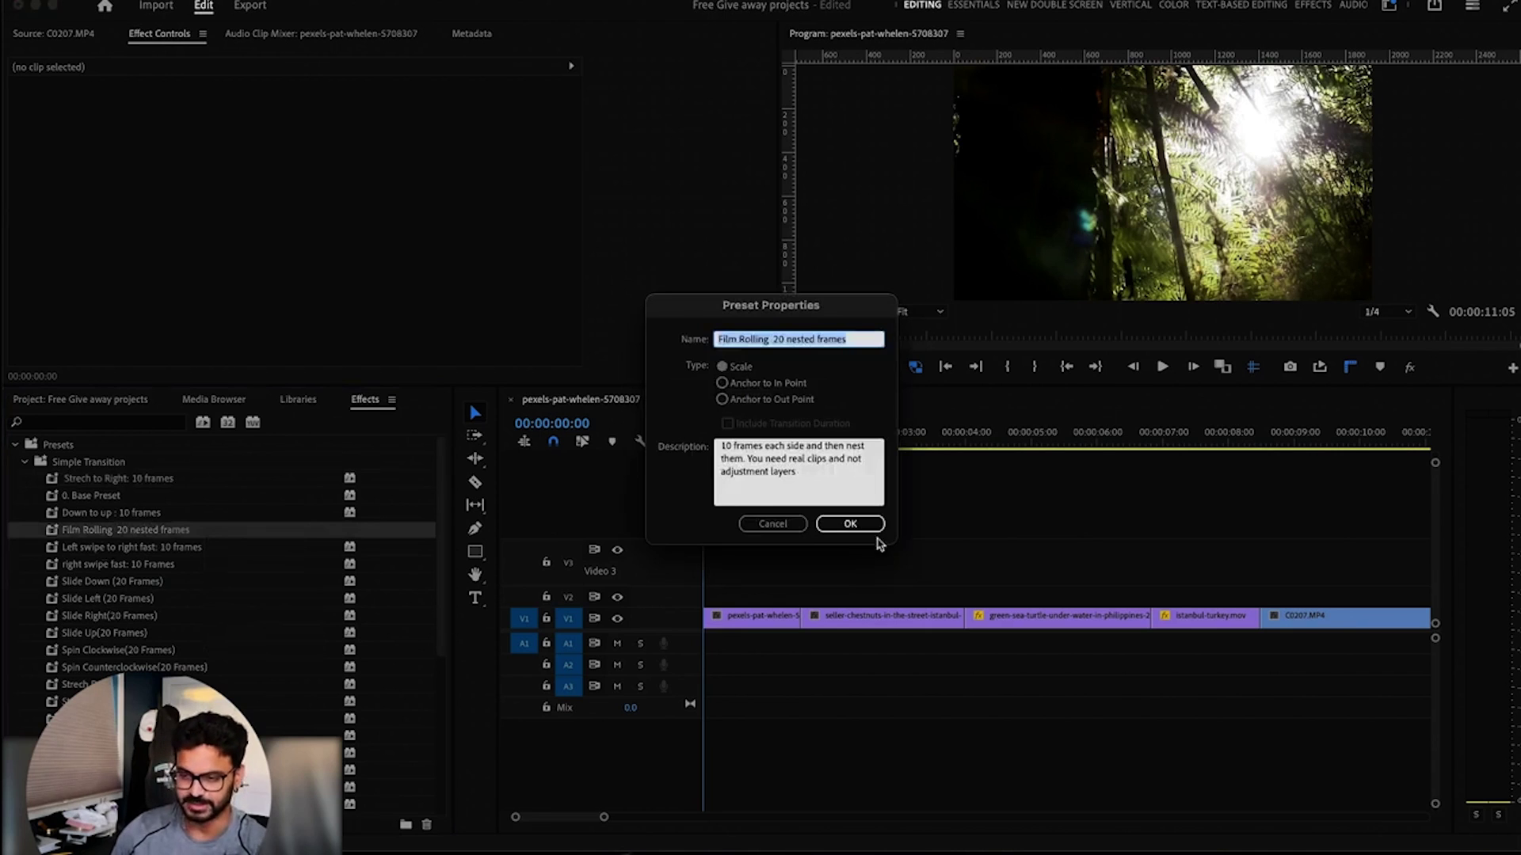
pyautogui.click(871, 526)
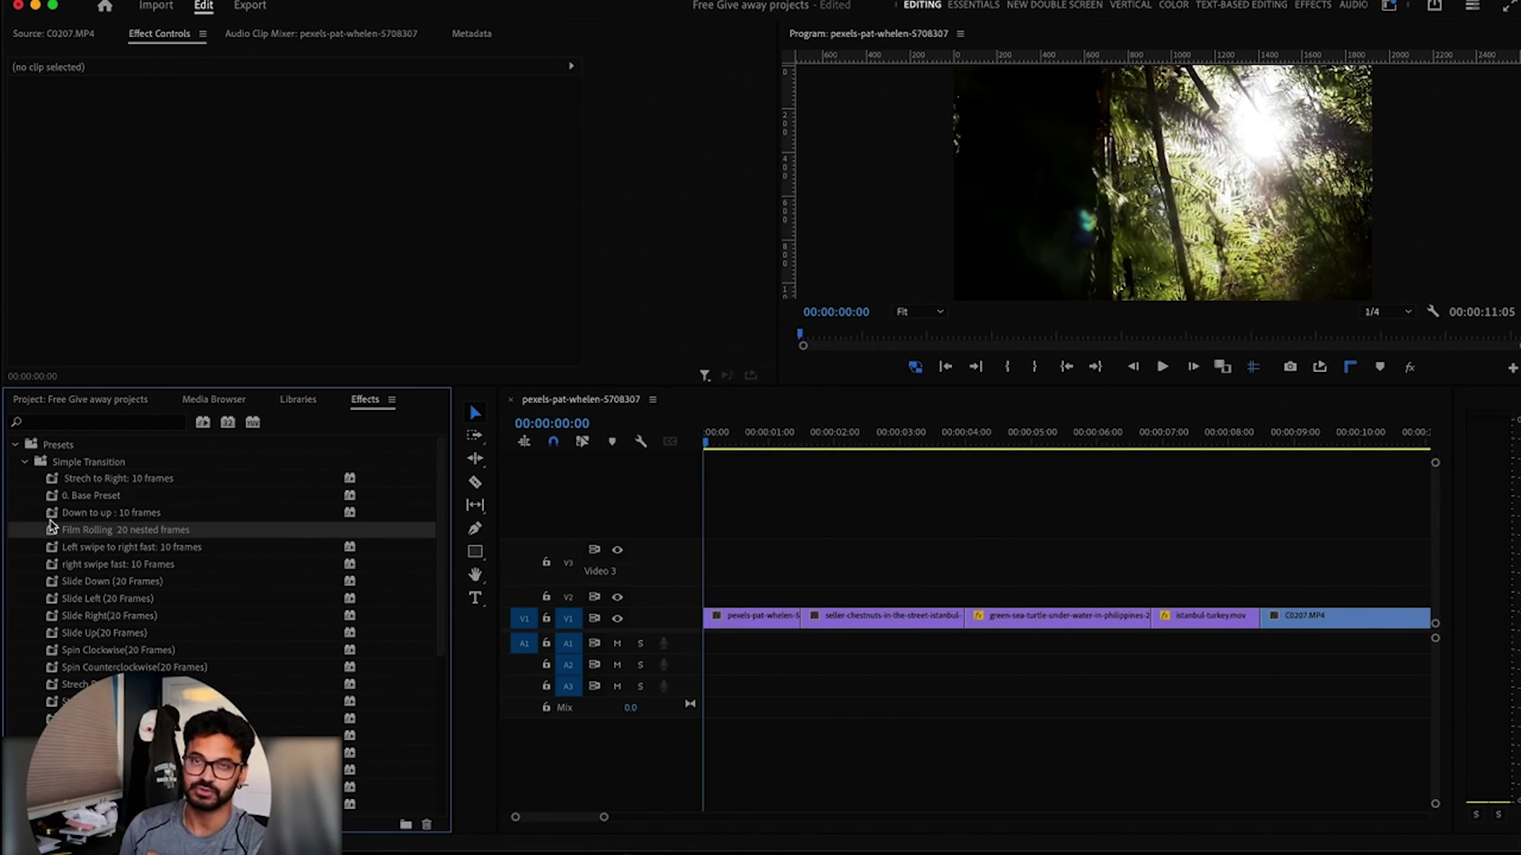
# Place the project's adjustment layer on track V2 above the cut between the first two clips and return to the effects presets
pyautogui.click(148, 478)
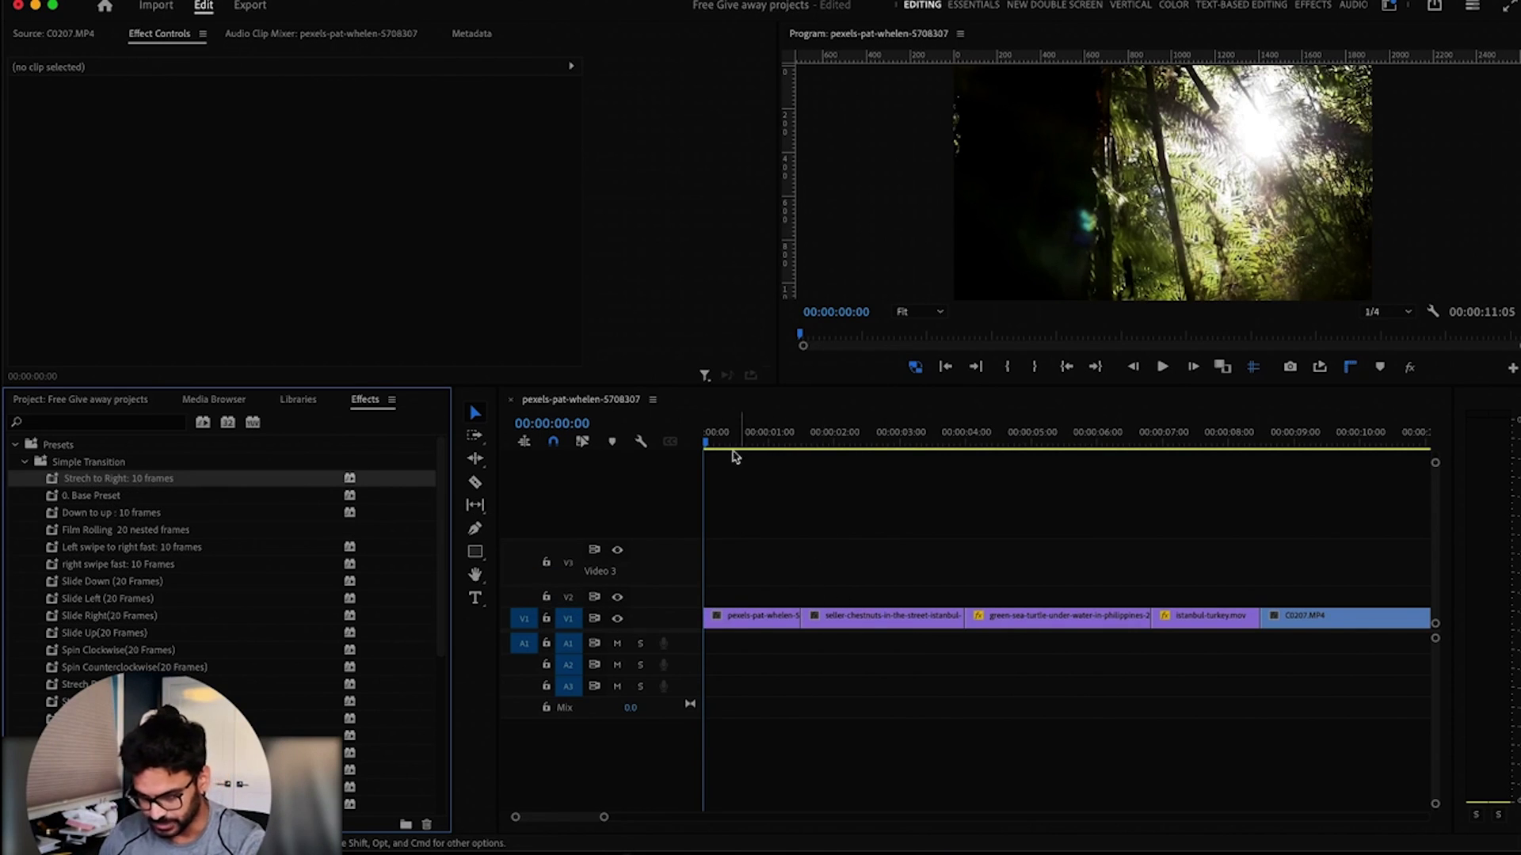
pyautogui.moveTo(712, 438); pyautogui.dragTo(784, 472)
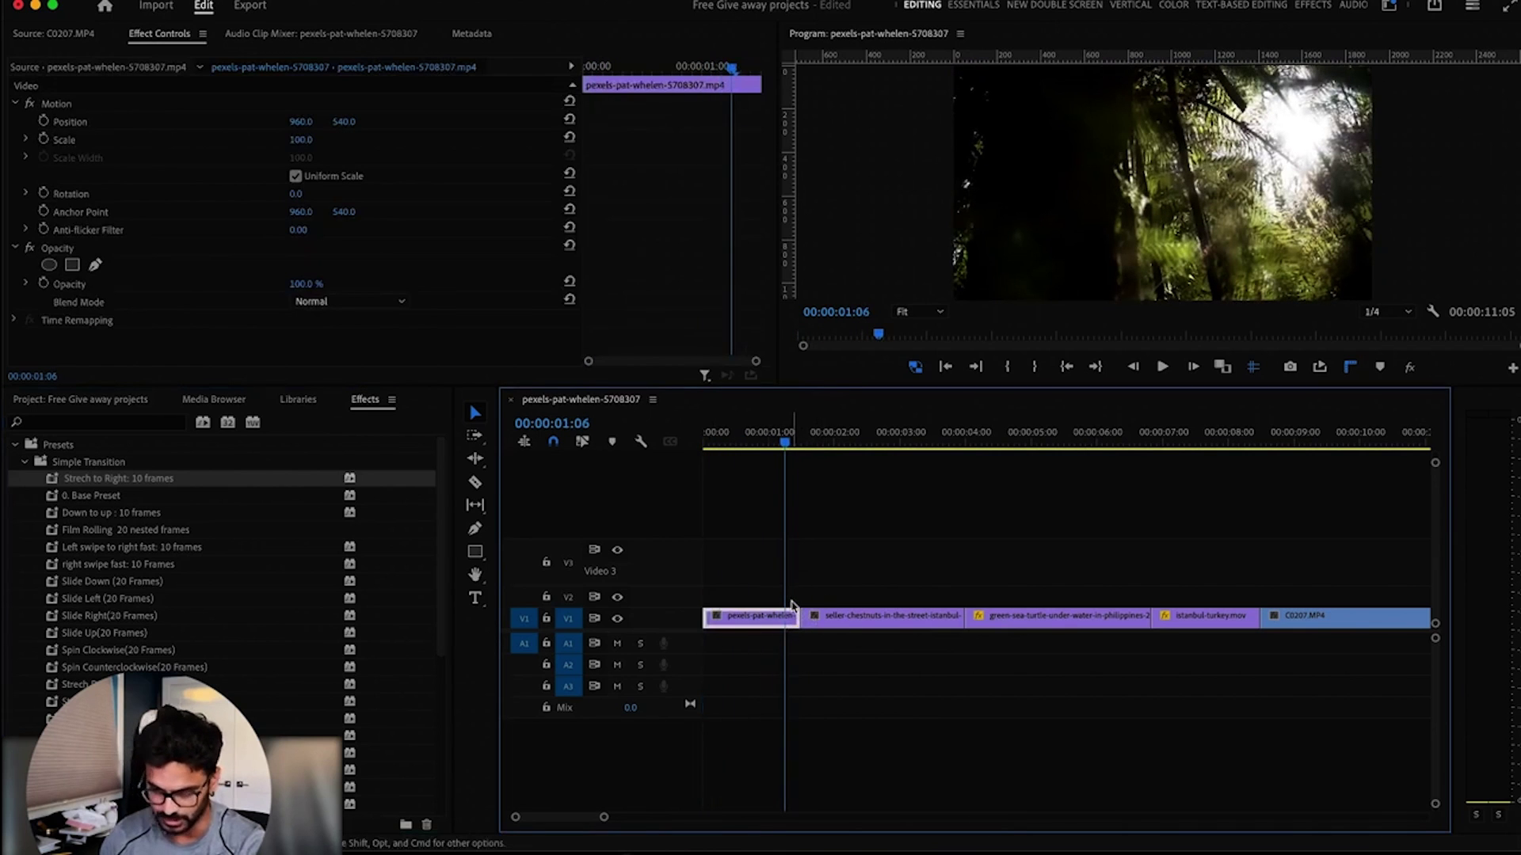
pyautogui.click(113, 399)
pyautogui.moveTo(198, 503); pyautogui.dragTo(749, 596)
pyautogui.click(364, 400)
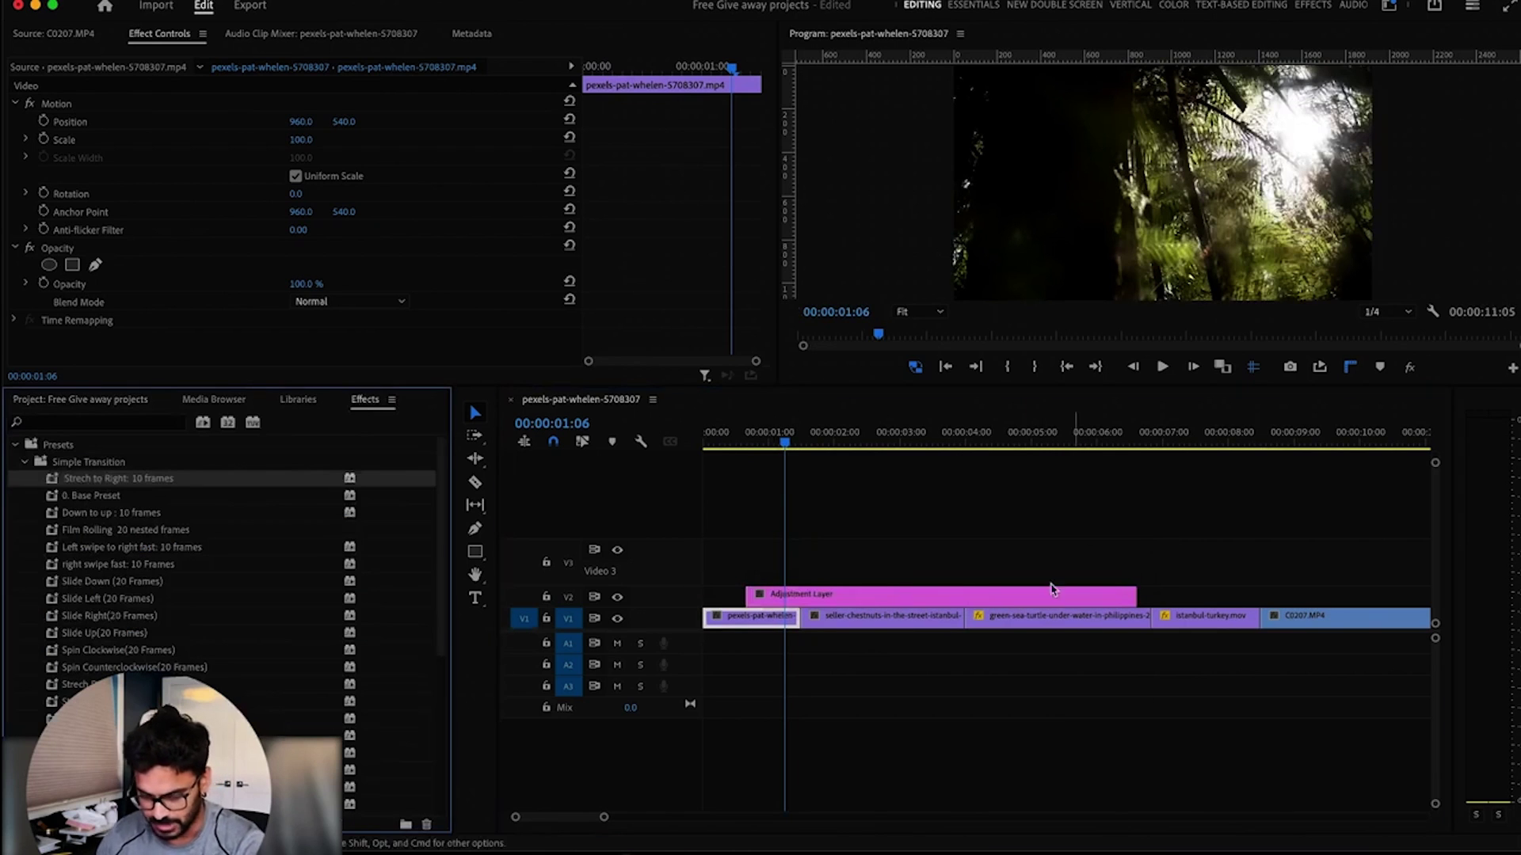
# Split the adjustment layer five frames before the first cut, at 00:00:01:07
pyautogui.moveTo(785, 441); pyautogui.dragTo(801, 441)
pyautogui.click(815, 592)
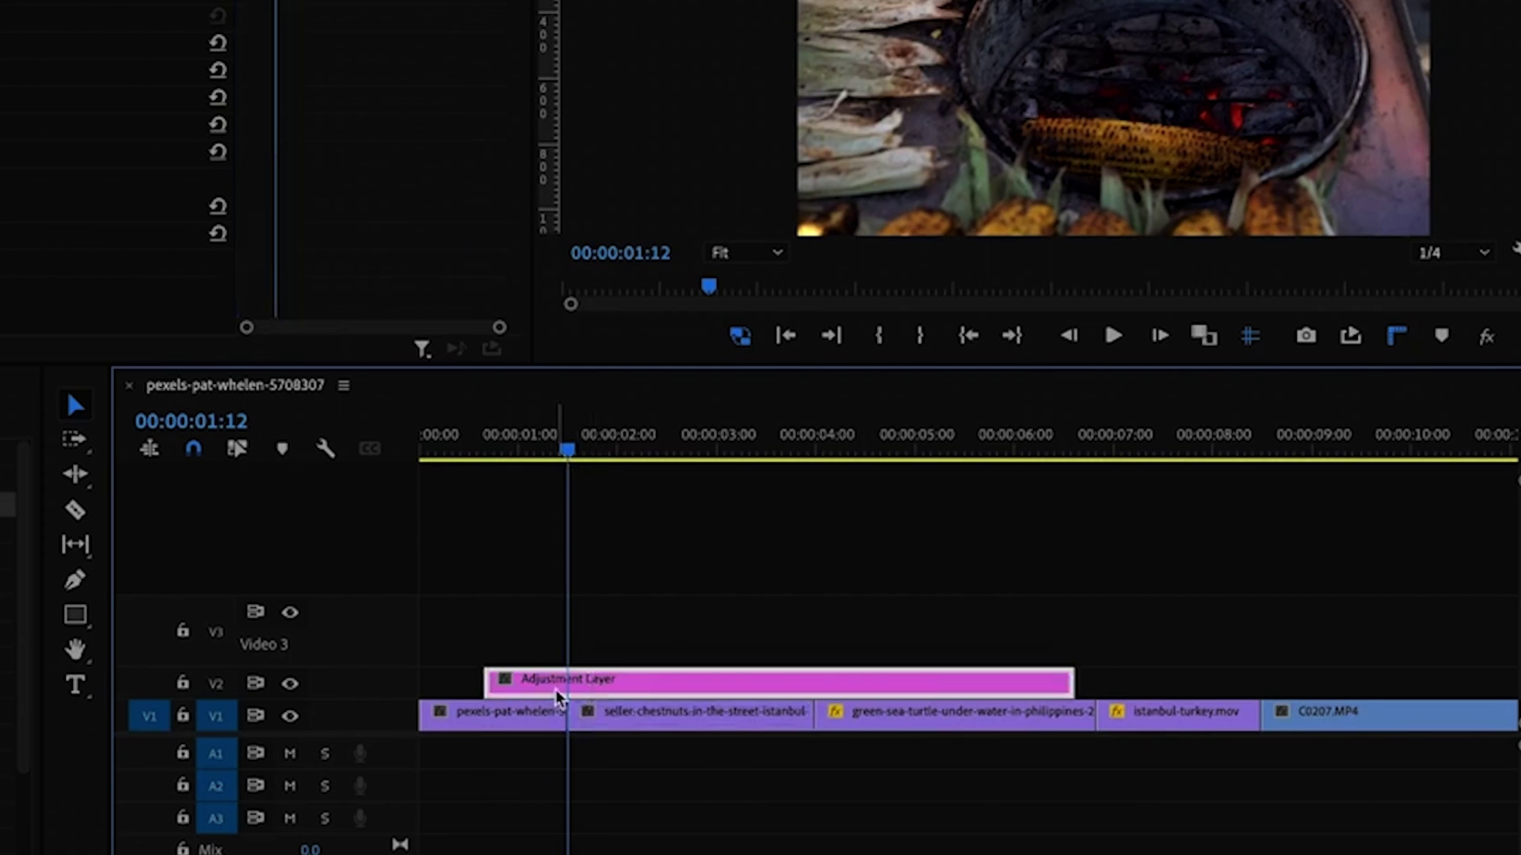
pyautogui.keyDown('shift'); pyautogui.click(1071, 339); pyautogui.keyUp('shift')
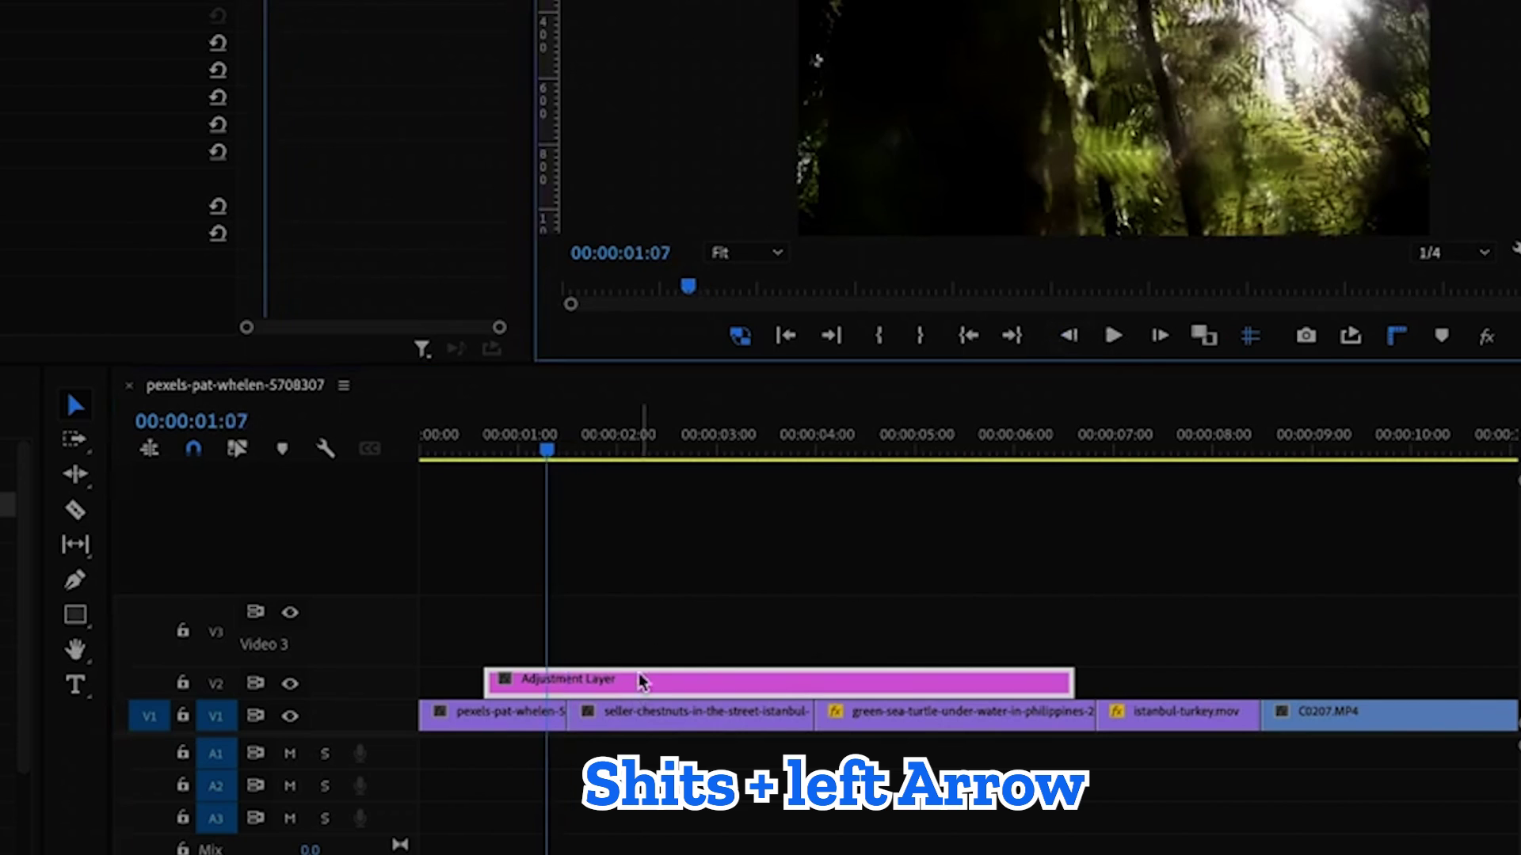
pyautogui.hotkey('ctrl', 'k')
pyautogui.press('d')
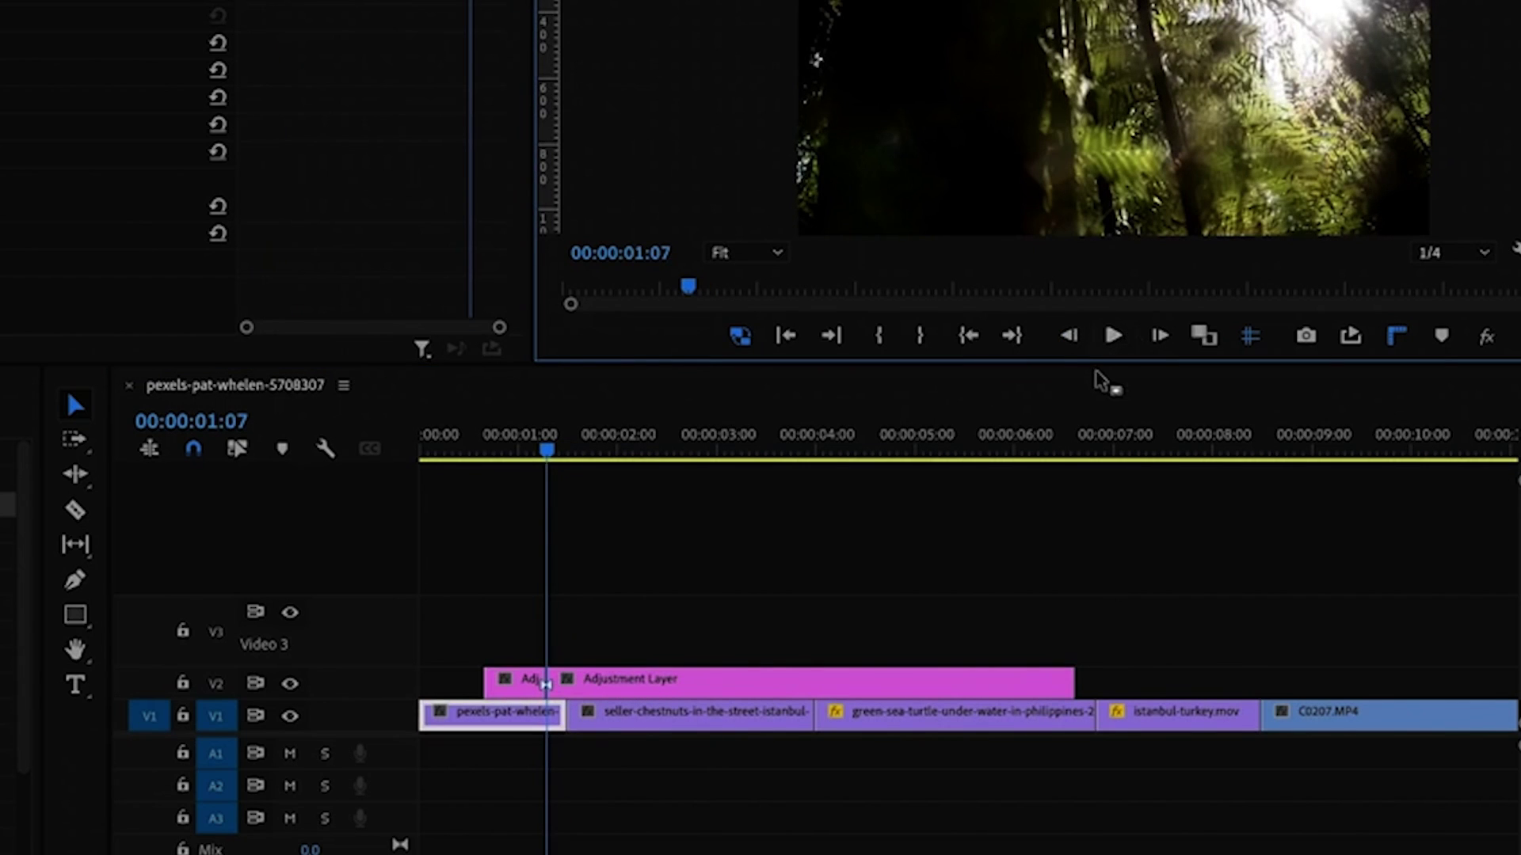
# Cut the adjustment layer five frames after the first cut, at 00:00:01:17, and delete the pieces outside the ten-frame section
pyautogui.keyDown('shift'); pyautogui.click(1159, 337); pyautogui.keyUp('shift')
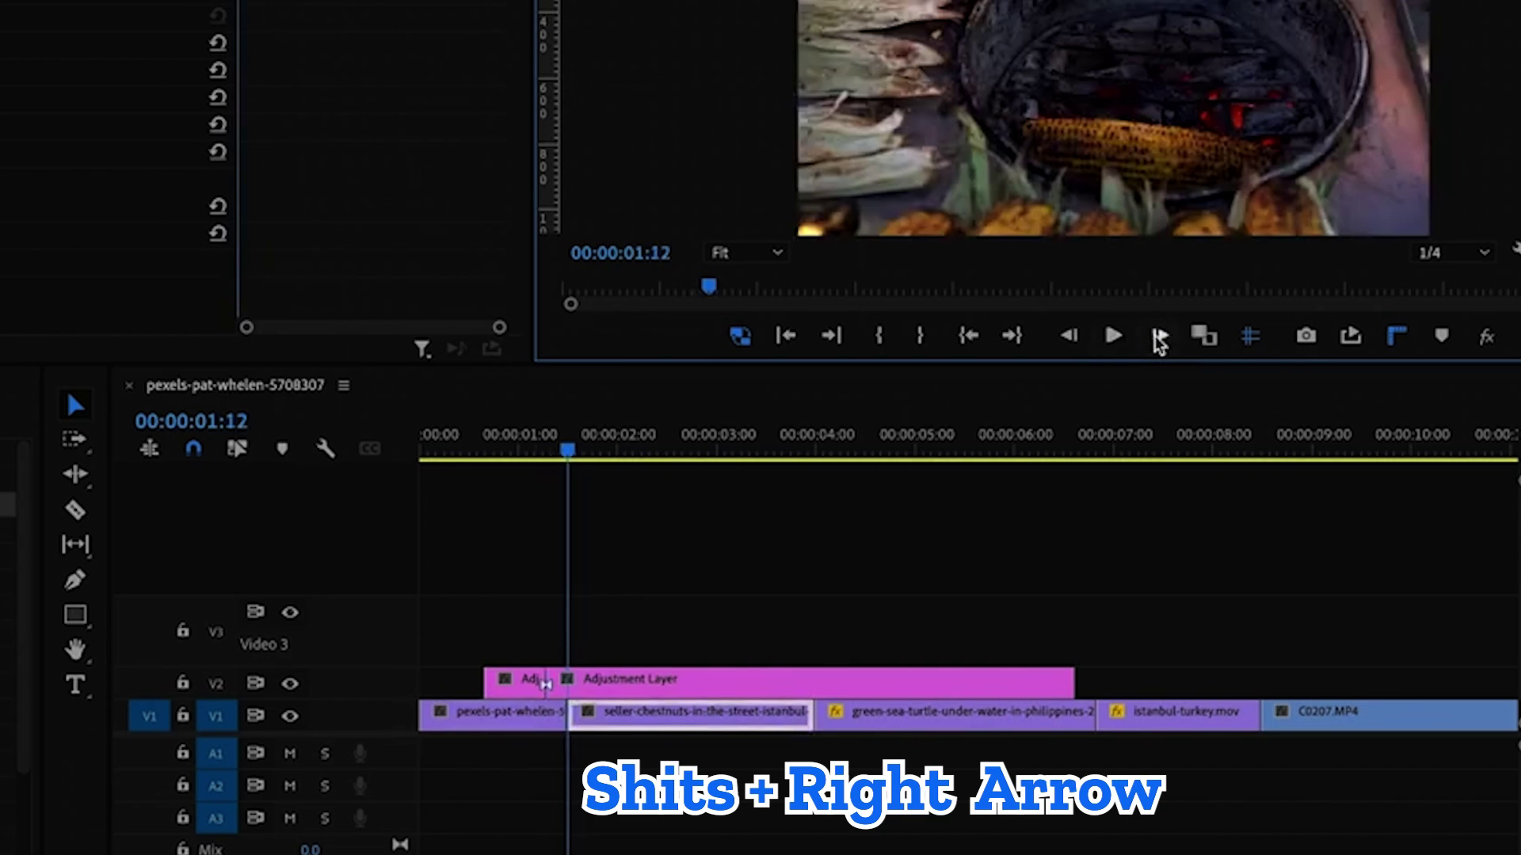
pyautogui.keyDown('shift'); pyautogui.click(1158, 339); pyautogui.keyUp('shift')
pyautogui.click(626, 689)
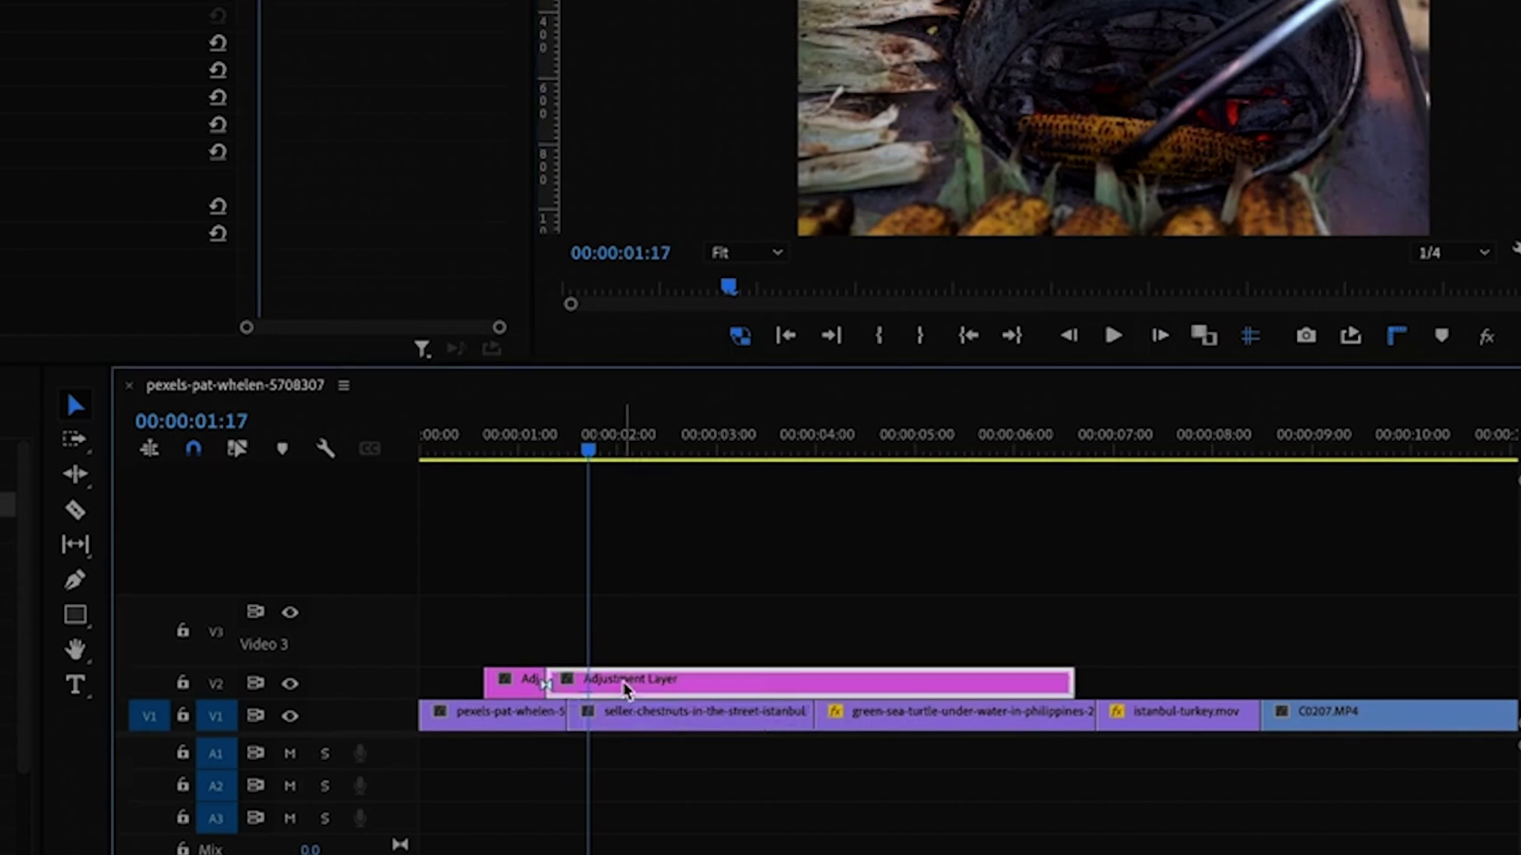
pyautogui.press('Delete')
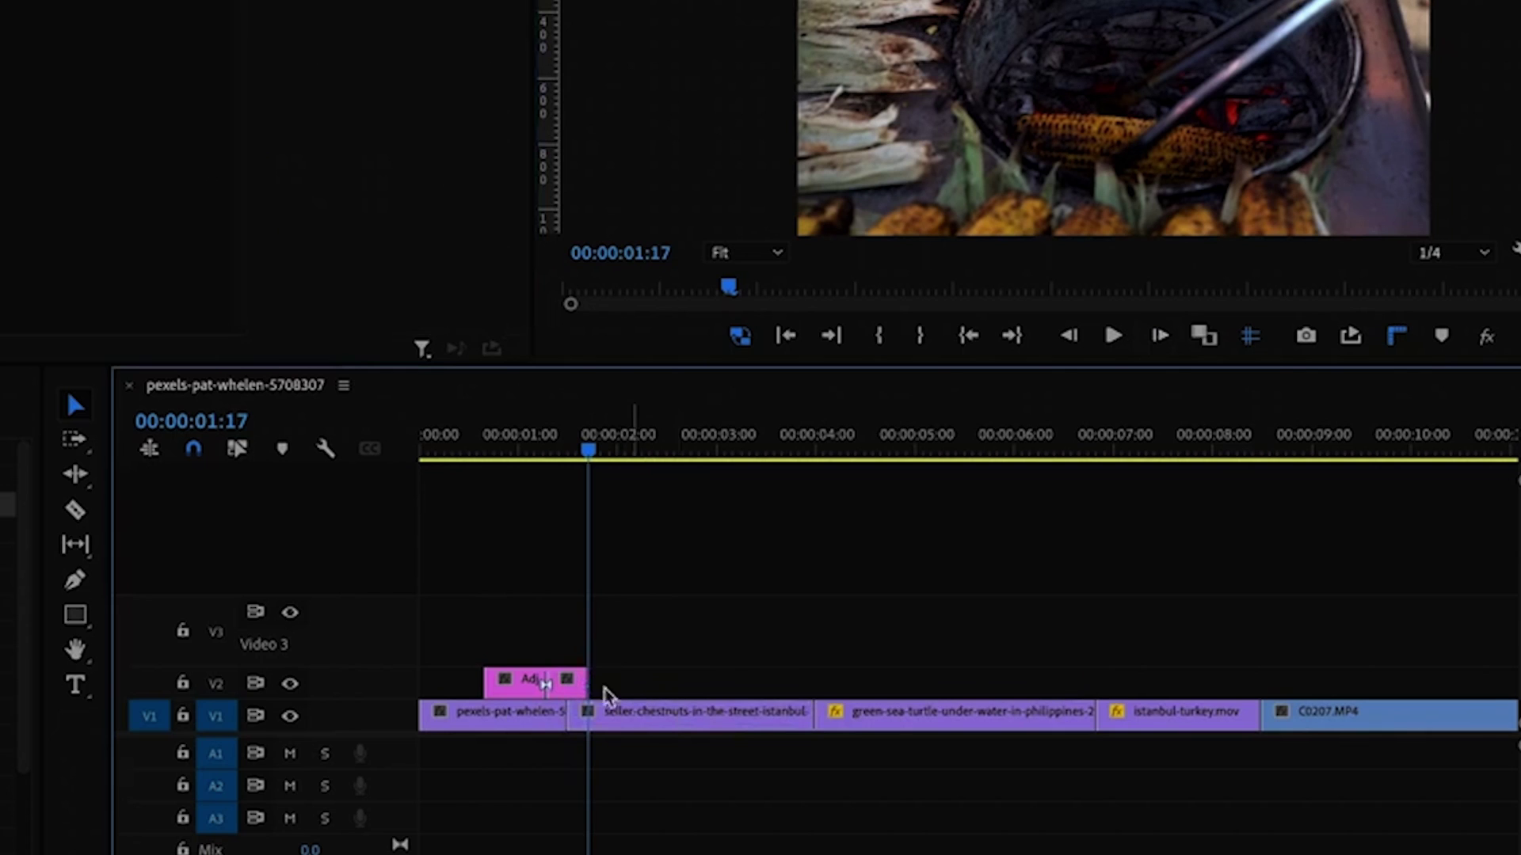
pyautogui.click(519, 682)
pyautogui.press('Delete')
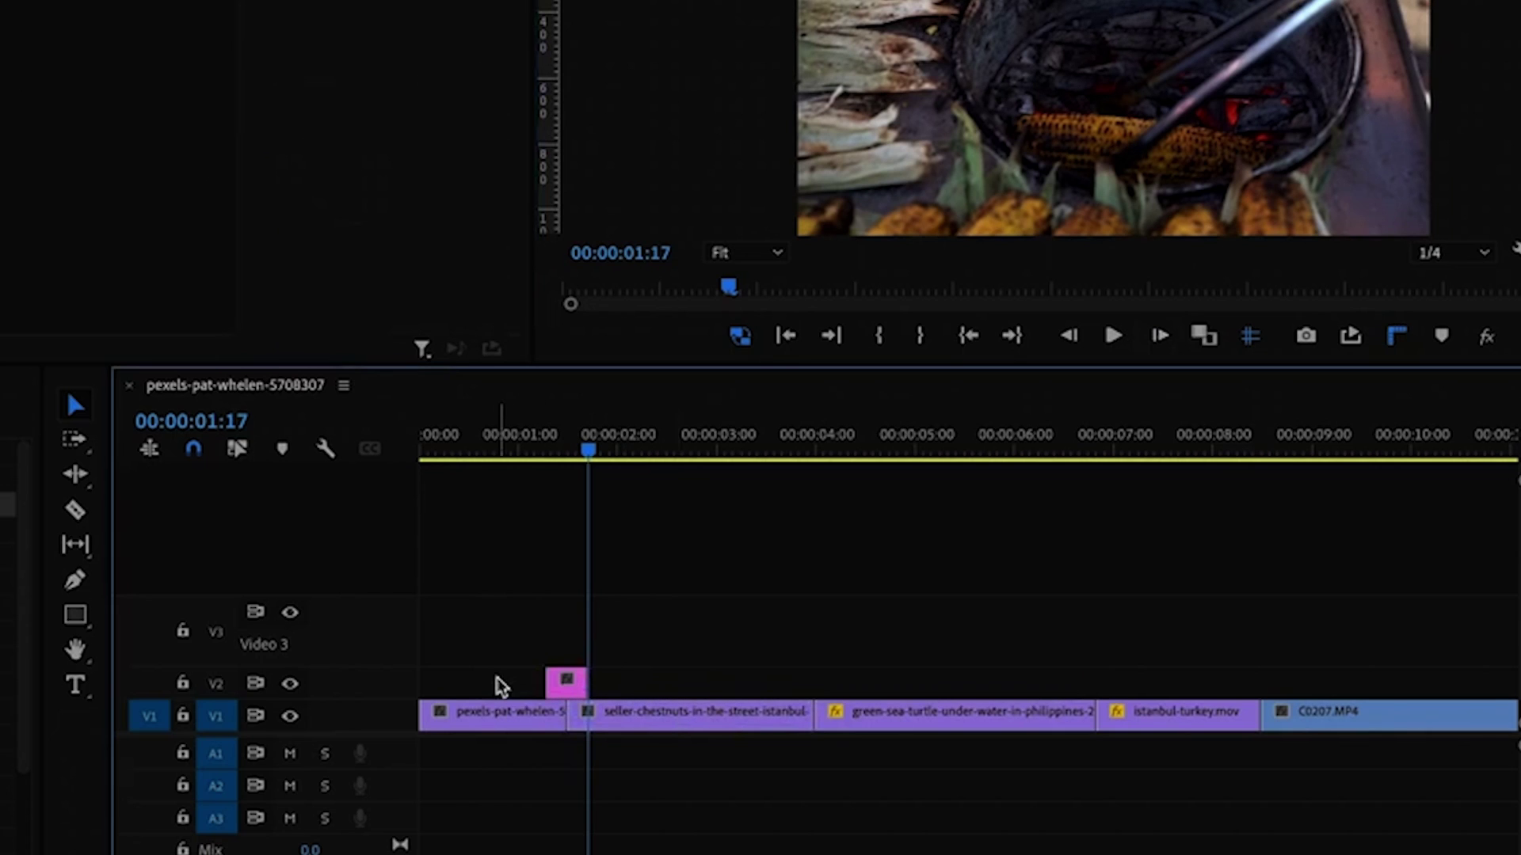
# Duplicate the ten-frame adjustment layer on V2 to about 00:00:03:12, near the end of the seller-chestnuts clip
pyautogui.scroll(5, 533, 672)
pyautogui.click(661, 695)
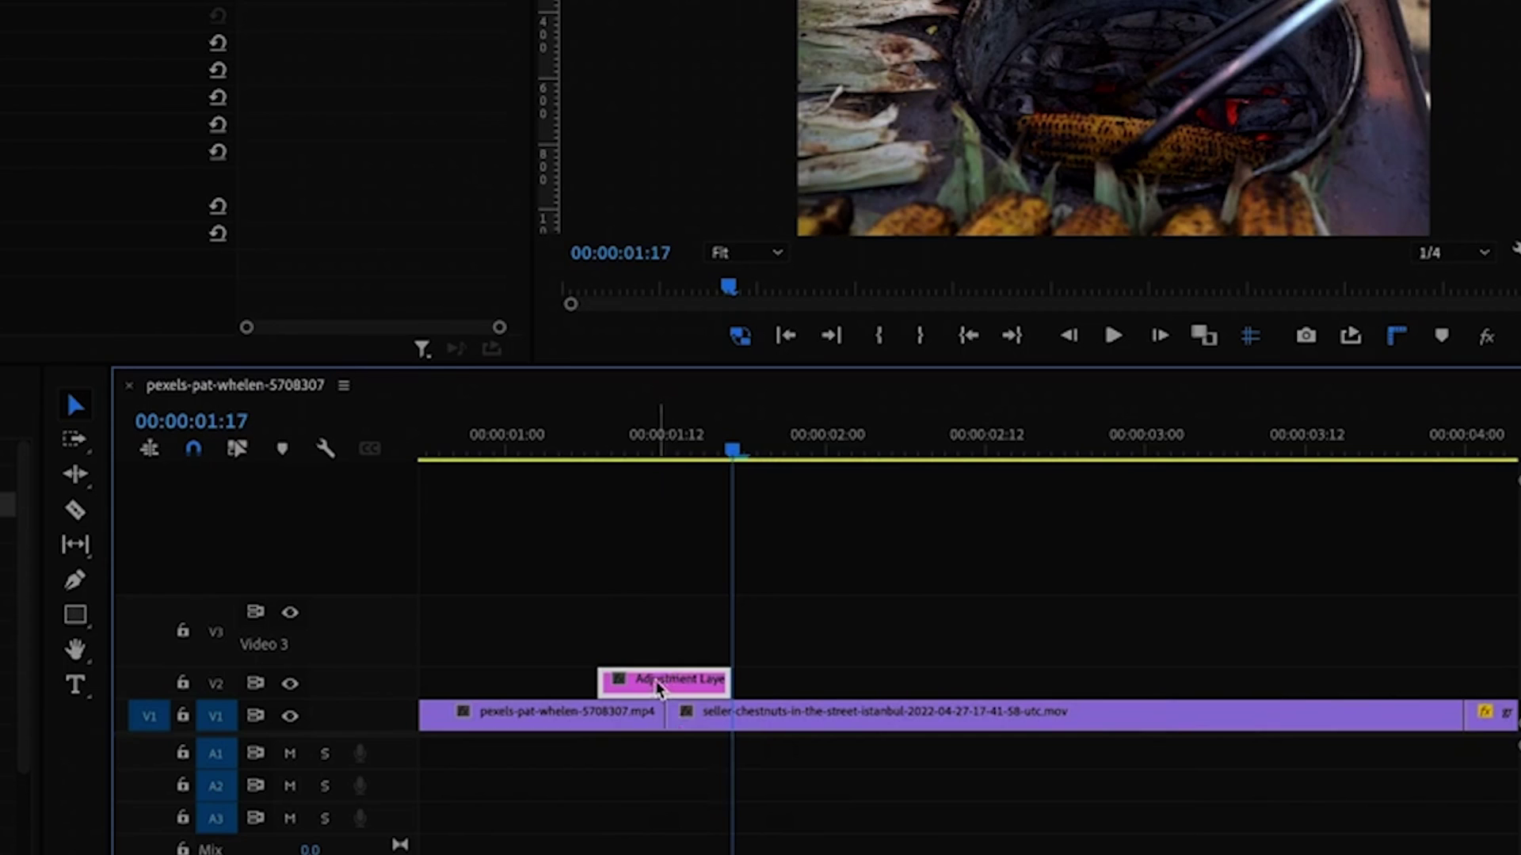
pyautogui.moveTo(664, 689); pyautogui.dragTo(1318, 681)
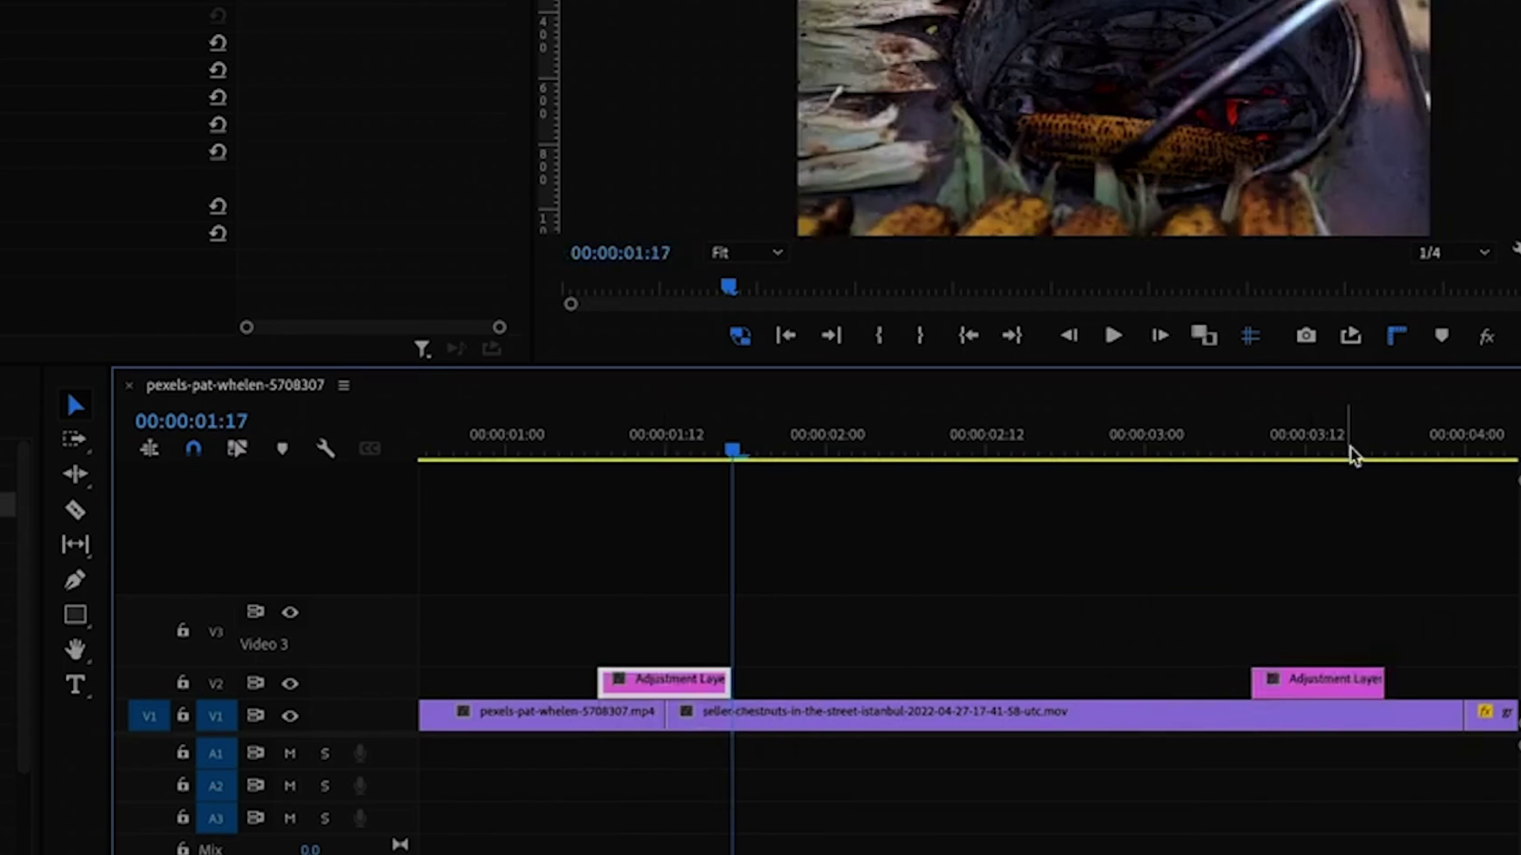
pyautogui.click(1307, 453)
pyautogui.click(1347, 722)
pyautogui.click(1331, 686)
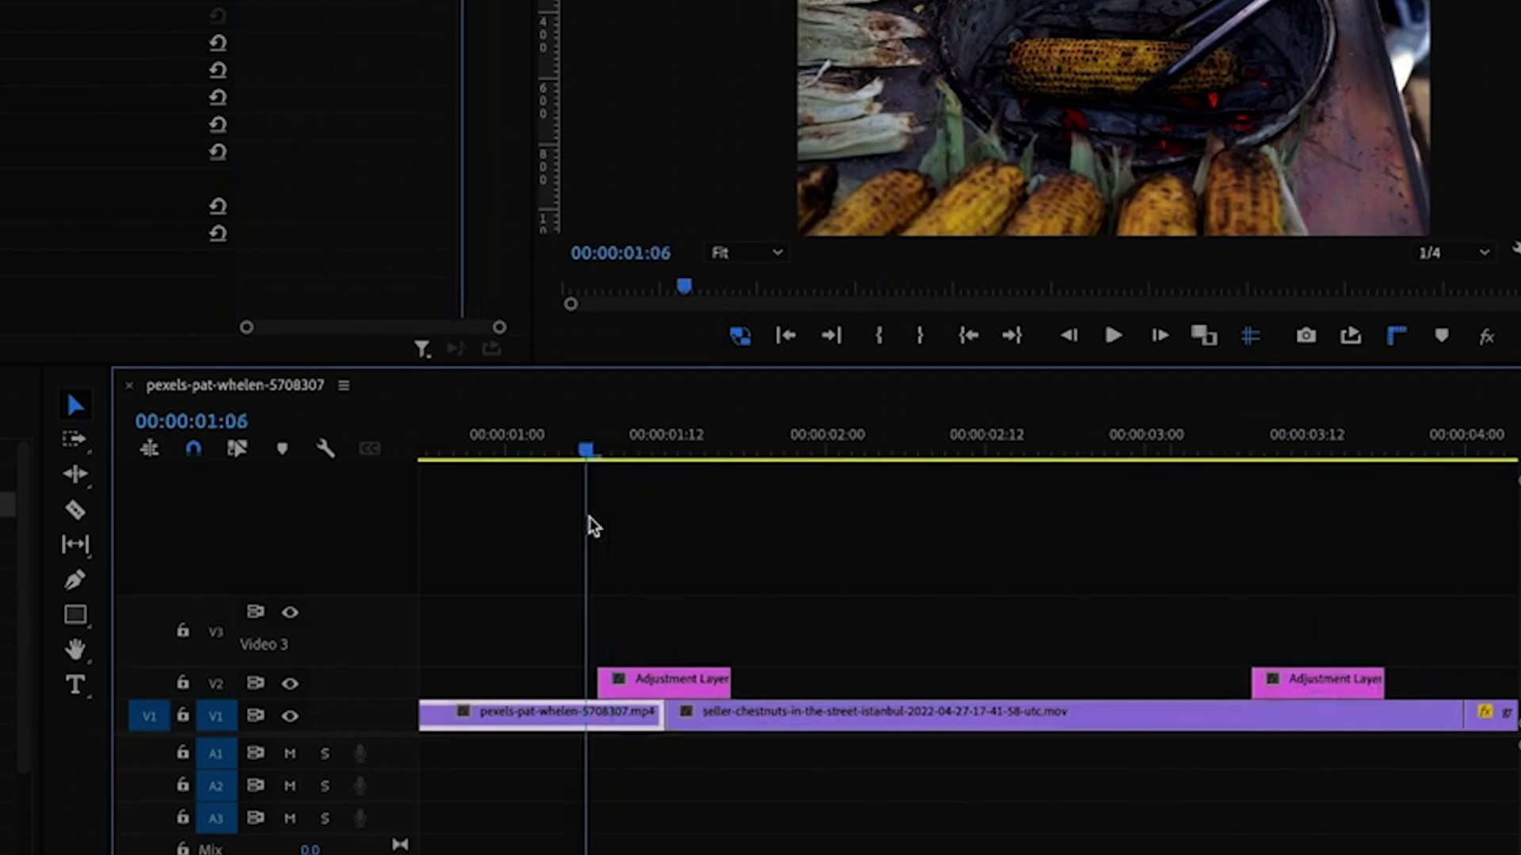
# Apply the "Strech to Right: 10 frames" preset to the adjustment layer over the first cut
pyautogui.click(699, 682)
pyautogui.moveTo(591, 452); pyautogui.dragTo(645, 452)
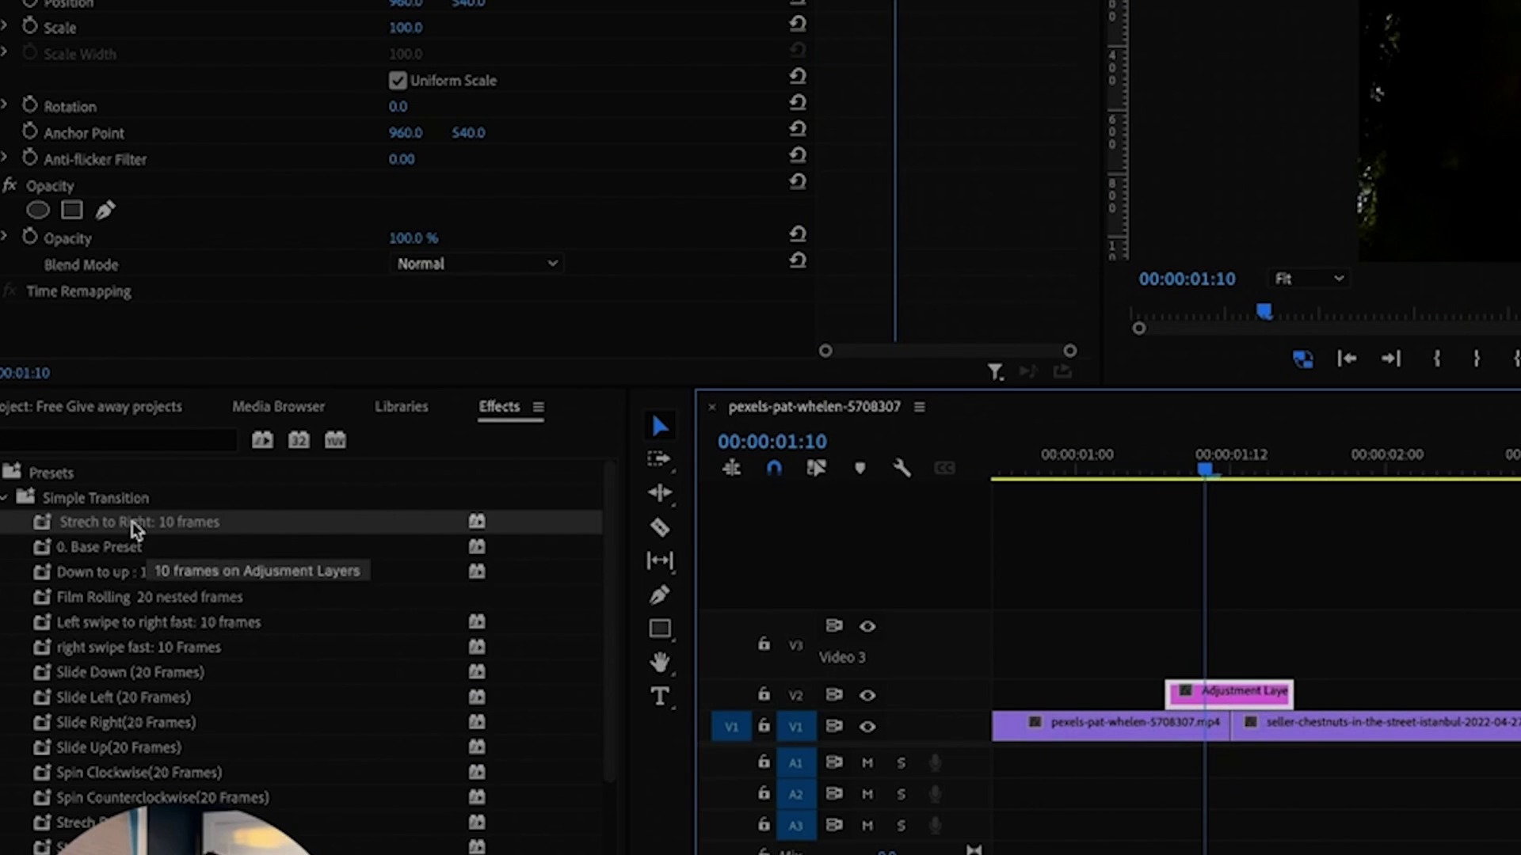
pyautogui.moveTo(135, 524); pyautogui.dragTo(1228, 697)
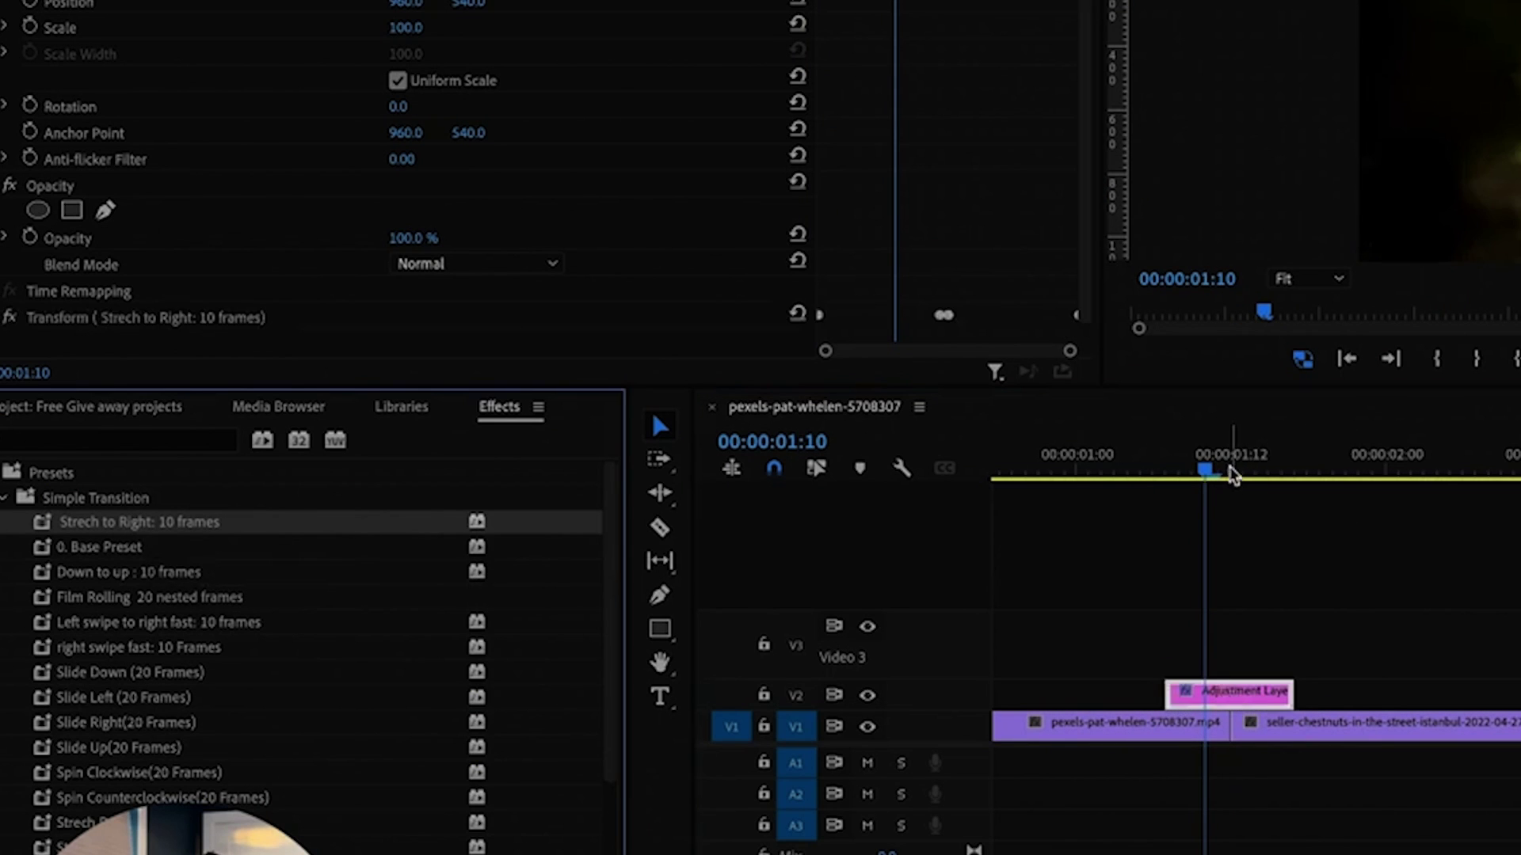
# Play back the first transition, from the pexels-pat-whelen clip into the seller-chestnuts clip
pyautogui.moveTo(1205, 467); pyautogui.dragTo(1114, 467)
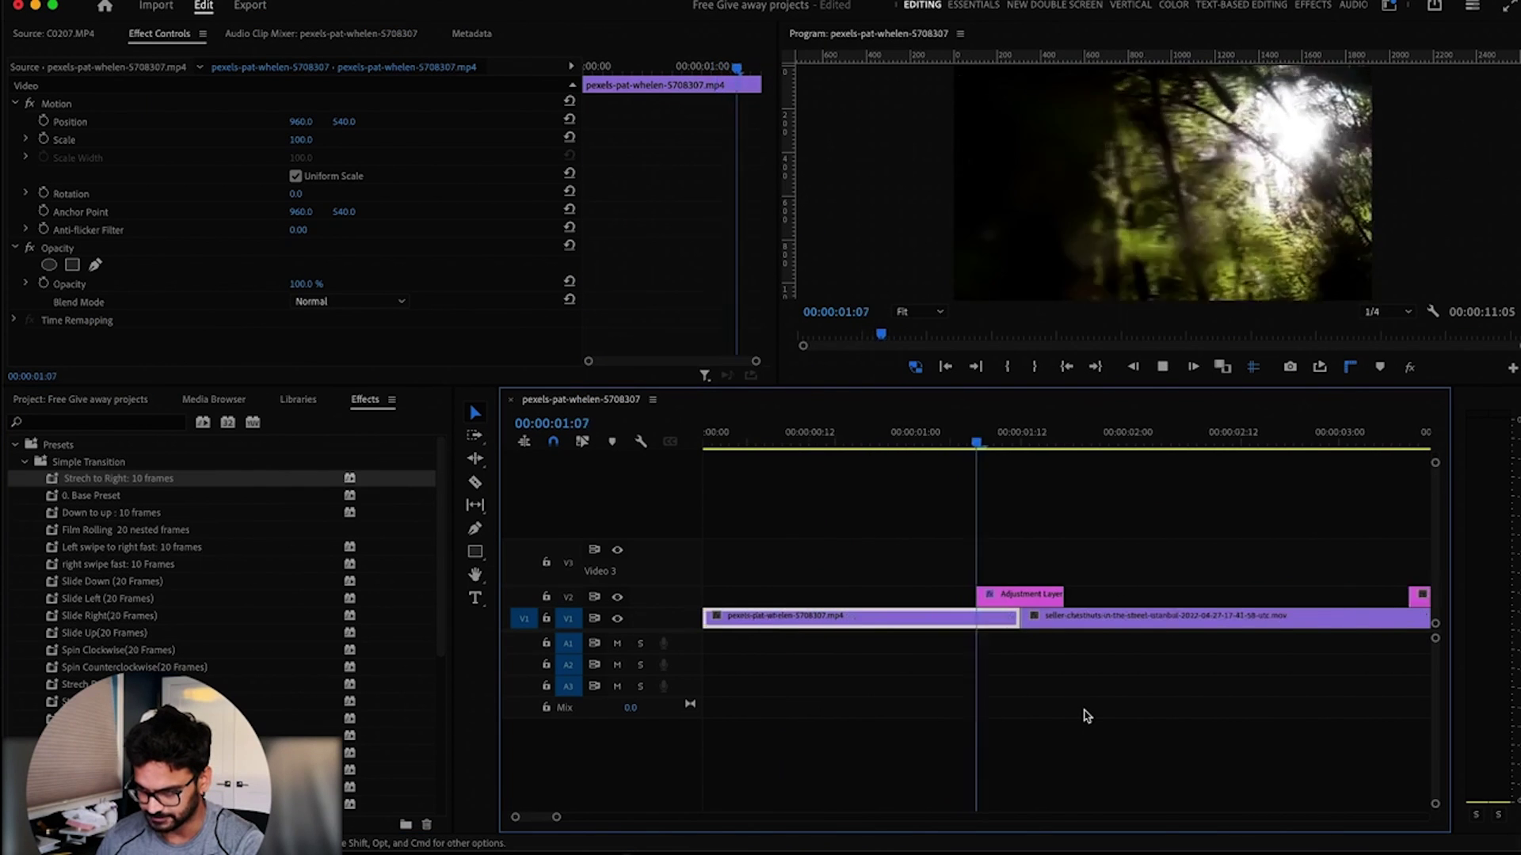
pyautogui.press('space')
pyautogui.moveTo(1065, 435); pyautogui.dragTo(785, 468)
pyautogui.press('space')
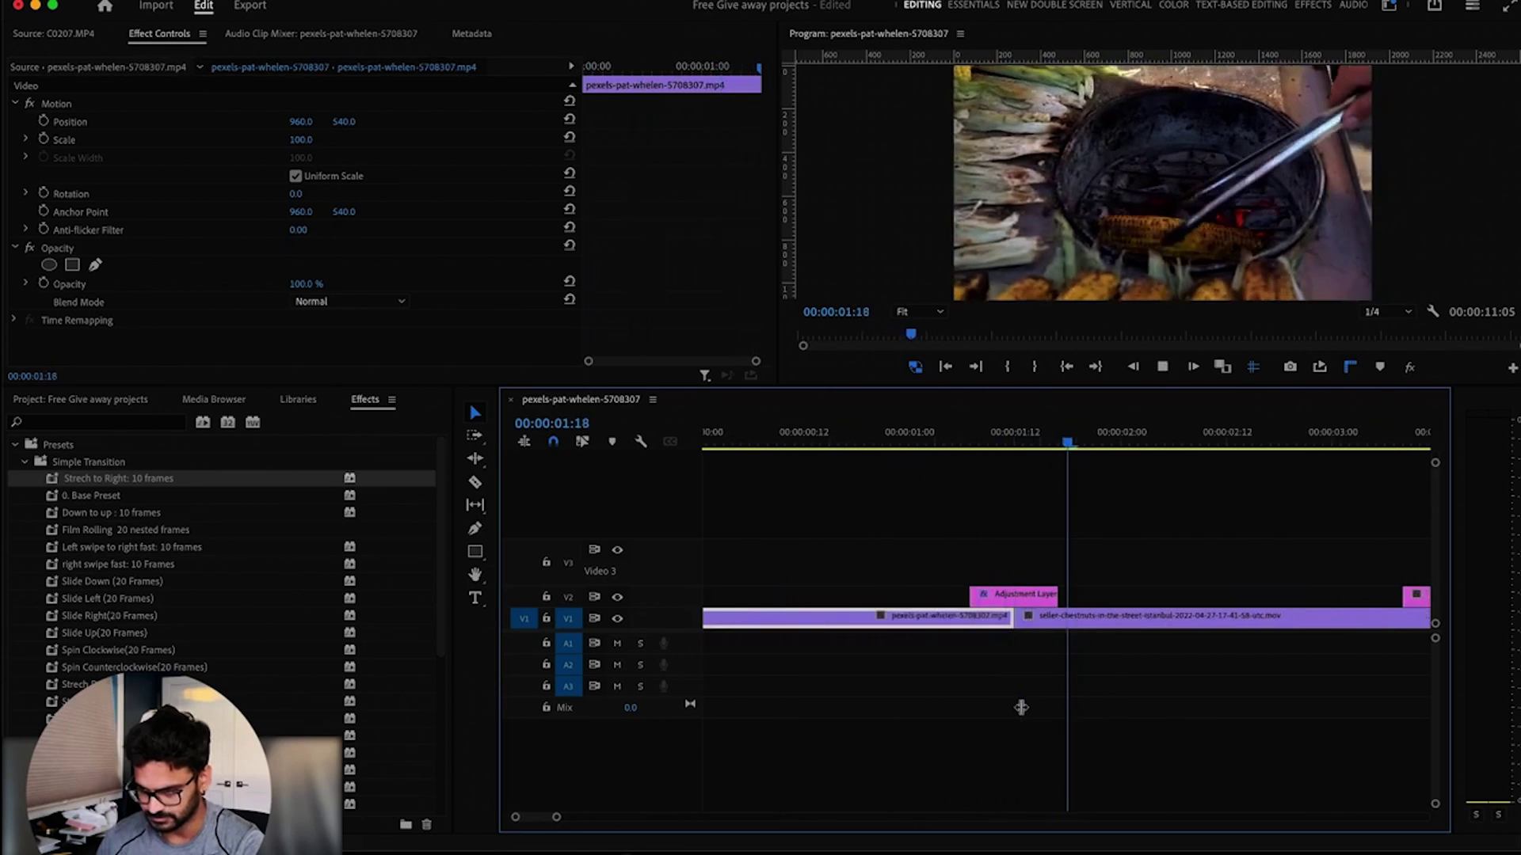
pyautogui.press('space')
pyautogui.moveTo(1060, 437); pyautogui.dragTo(1024, 476)
# Save the project and move the second adjustment layer on V2 over the cut between the seller-chestnuts and green-sea-turtle clips
pyautogui.hscroll(3, 1061, 544)
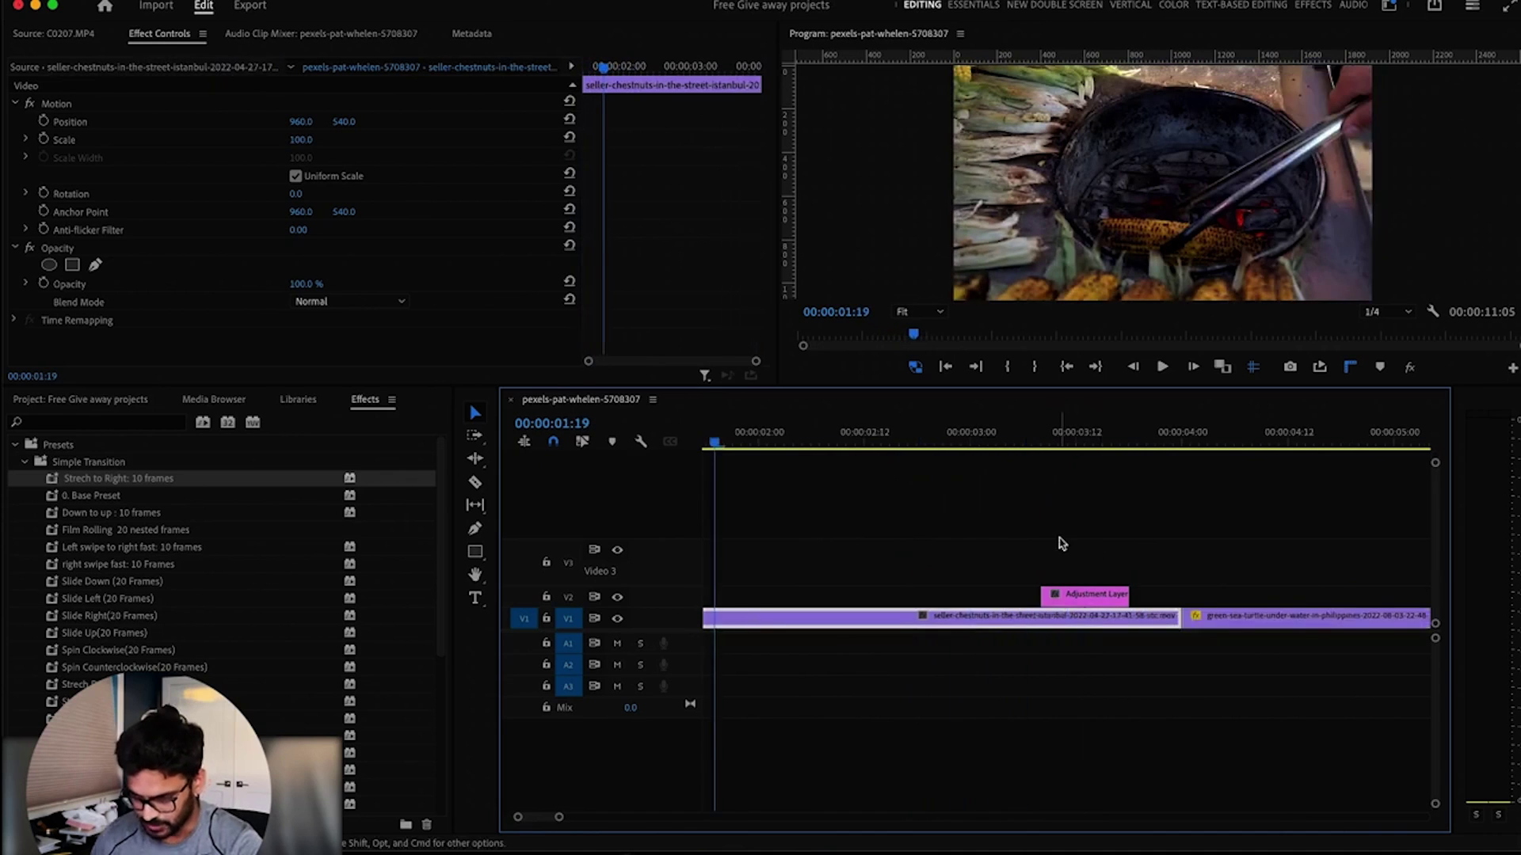
pyautogui.scroll(-1, 1062, 543)
pyautogui.press('super+s')
pyautogui.moveTo(1088, 602); pyautogui.dragTo(1187, 586)
pyautogui.hscroll(2, 1167, 507)
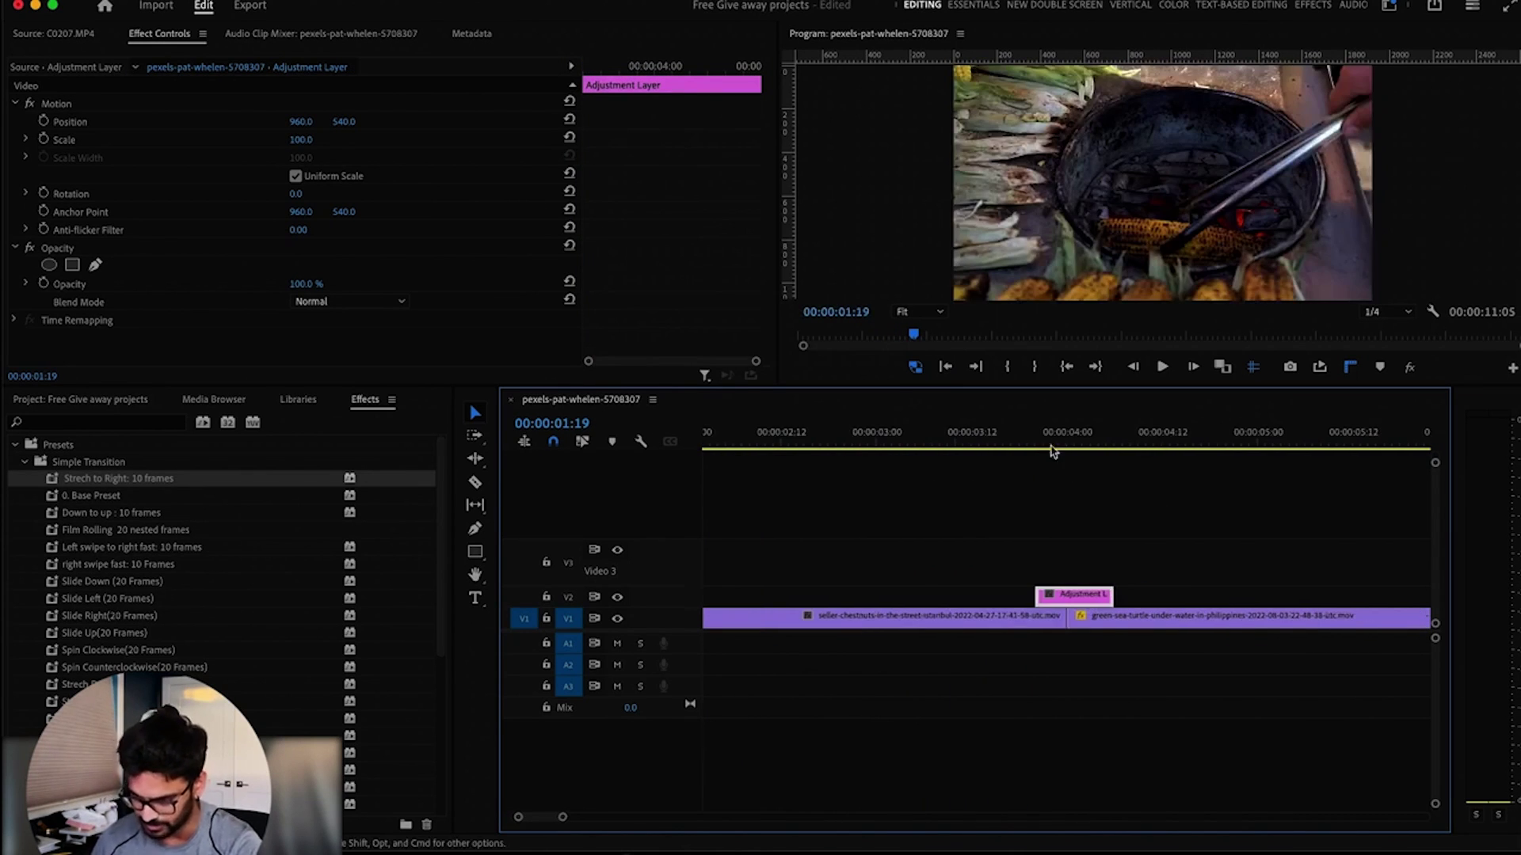
pyautogui.click(1058, 445)
pyautogui.moveTo(1083, 600); pyautogui.dragTo(1085, 605)
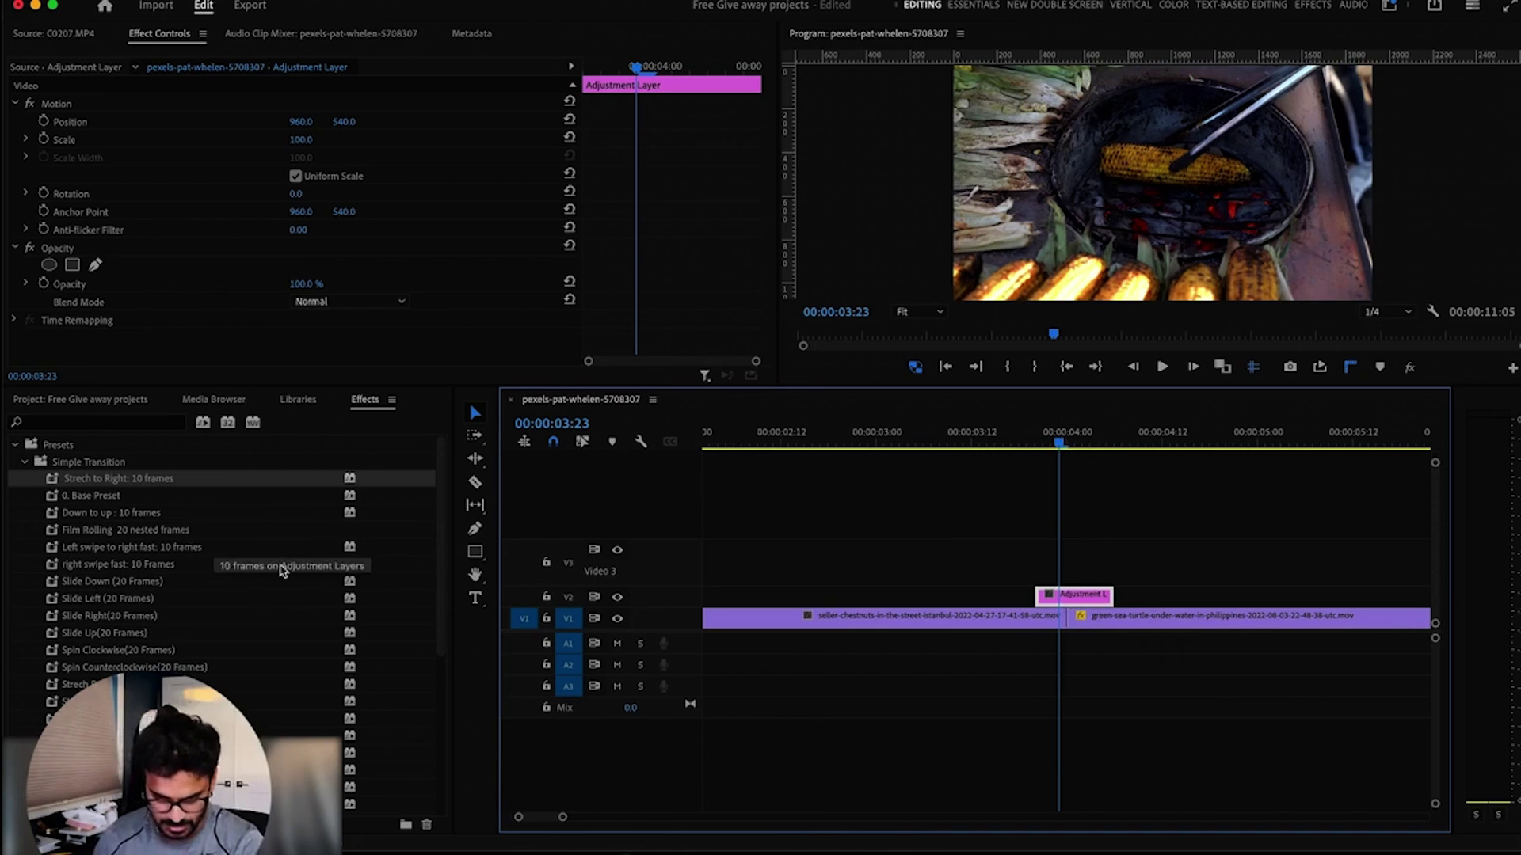
# Align the start of the second adjustment layer to 00:00:03:19, five frames before the cut to the green-sea-turtle clip
pyautogui.click(204, 515)
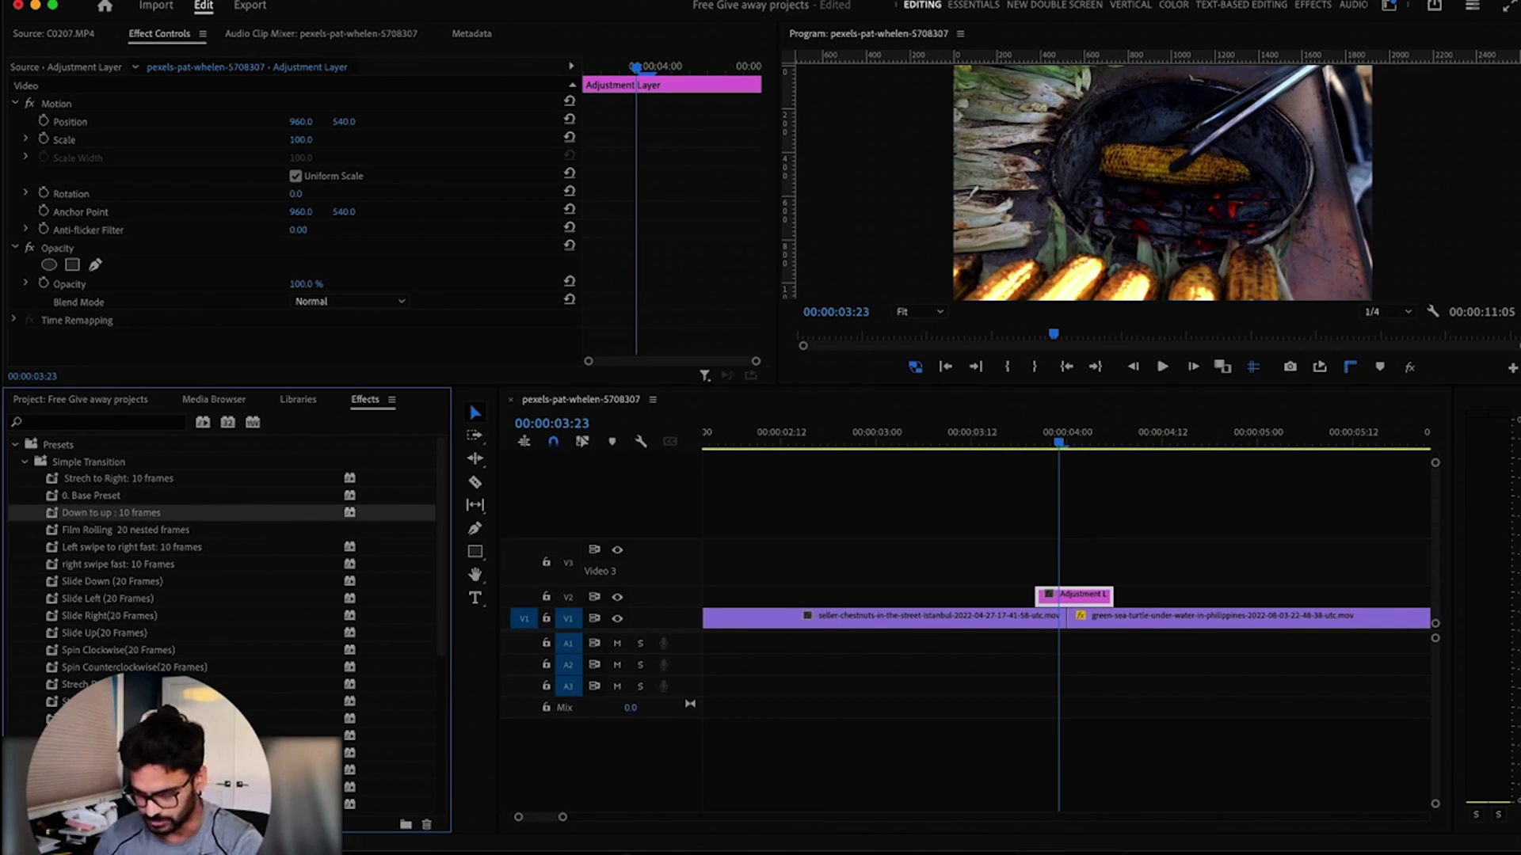
pyautogui.click(1068, 446)
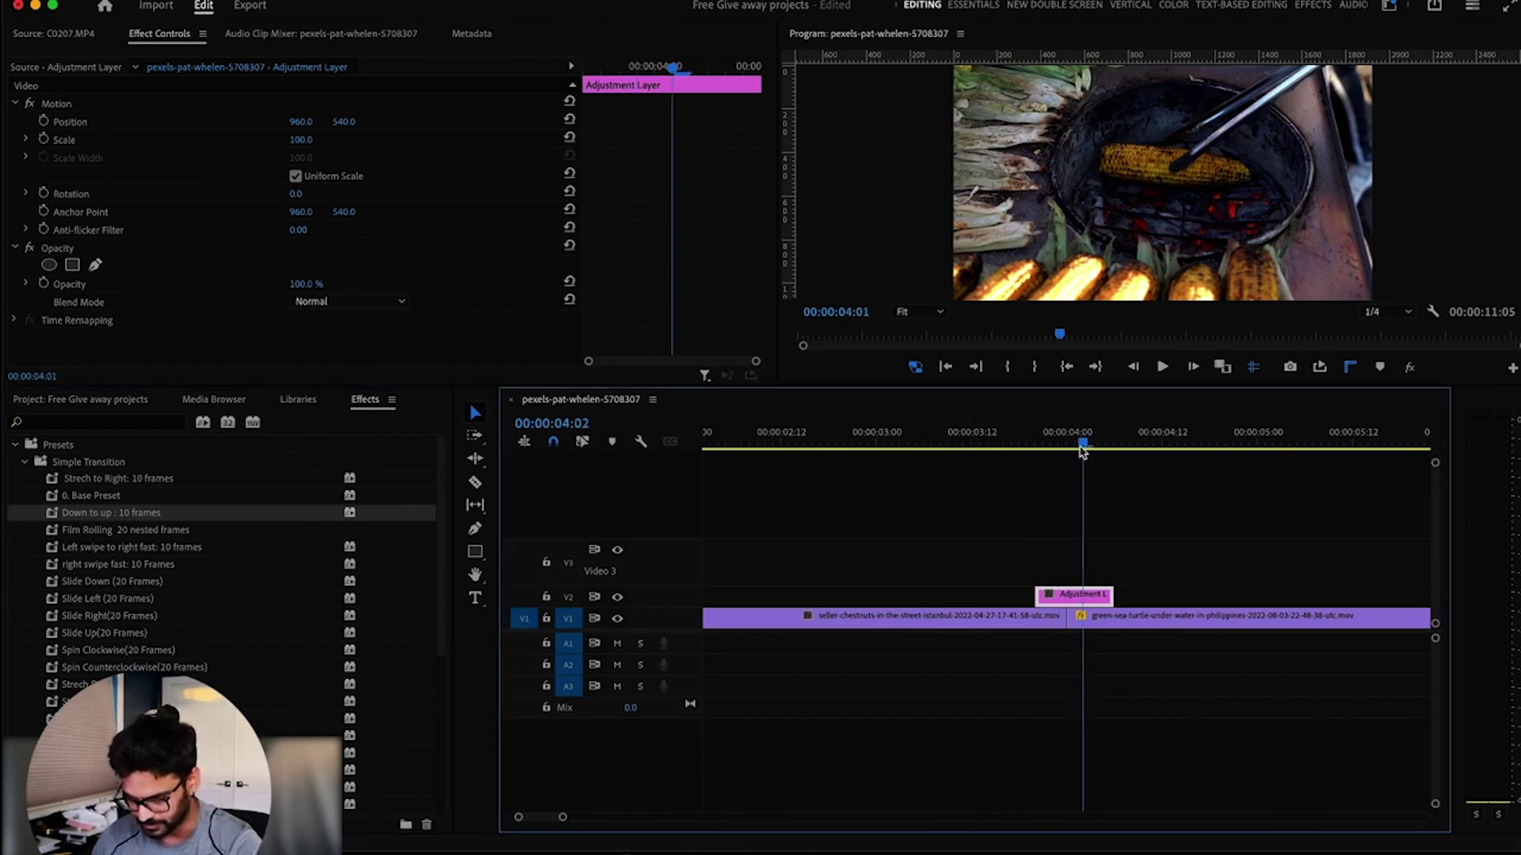
pyautogui.keyDown('shift'); pyautogui.click(1132, 368); pyautogui.keyUp('shift')
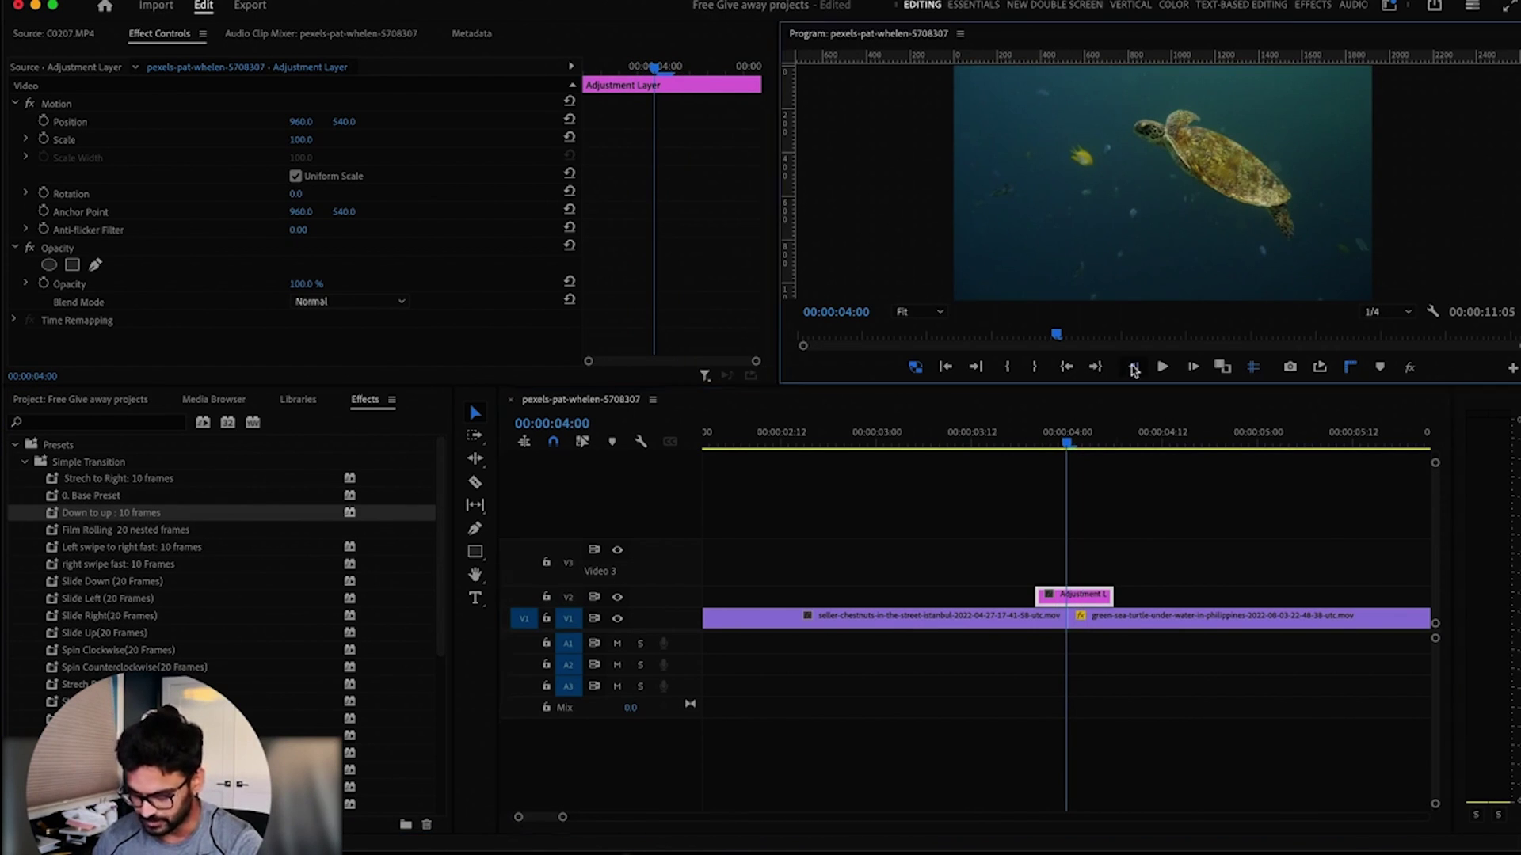
pyautogui.click(1077, 603)
pyautogui.moveTo(1074, 598); pyautogui.dragTo(1046, 602)
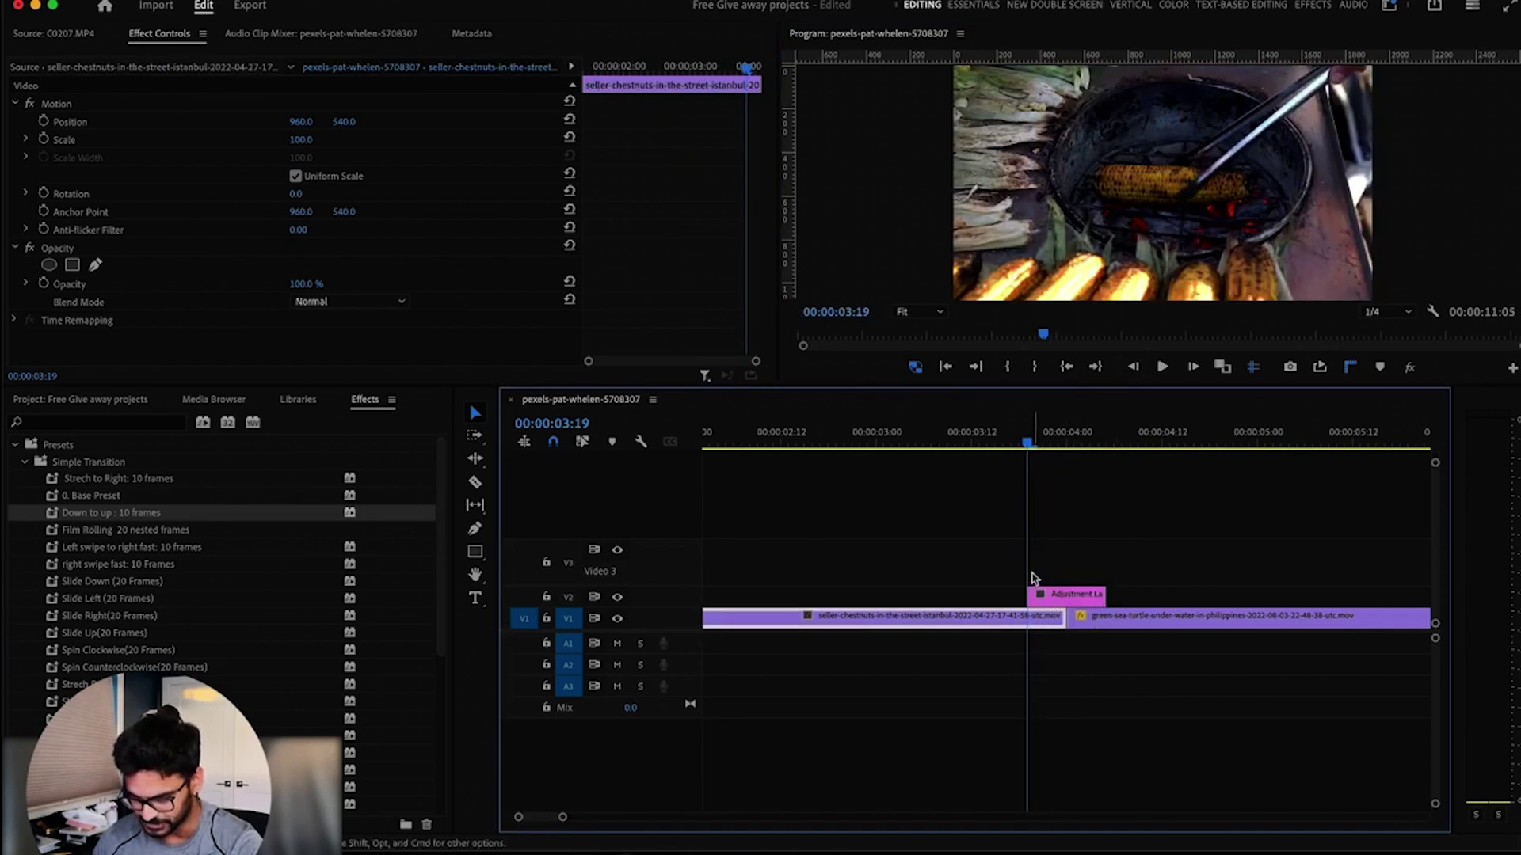
# Apply the "Down to up : 10 frames" preset to the second adjustment layer on V2
pyautogui.click(1046, 602)
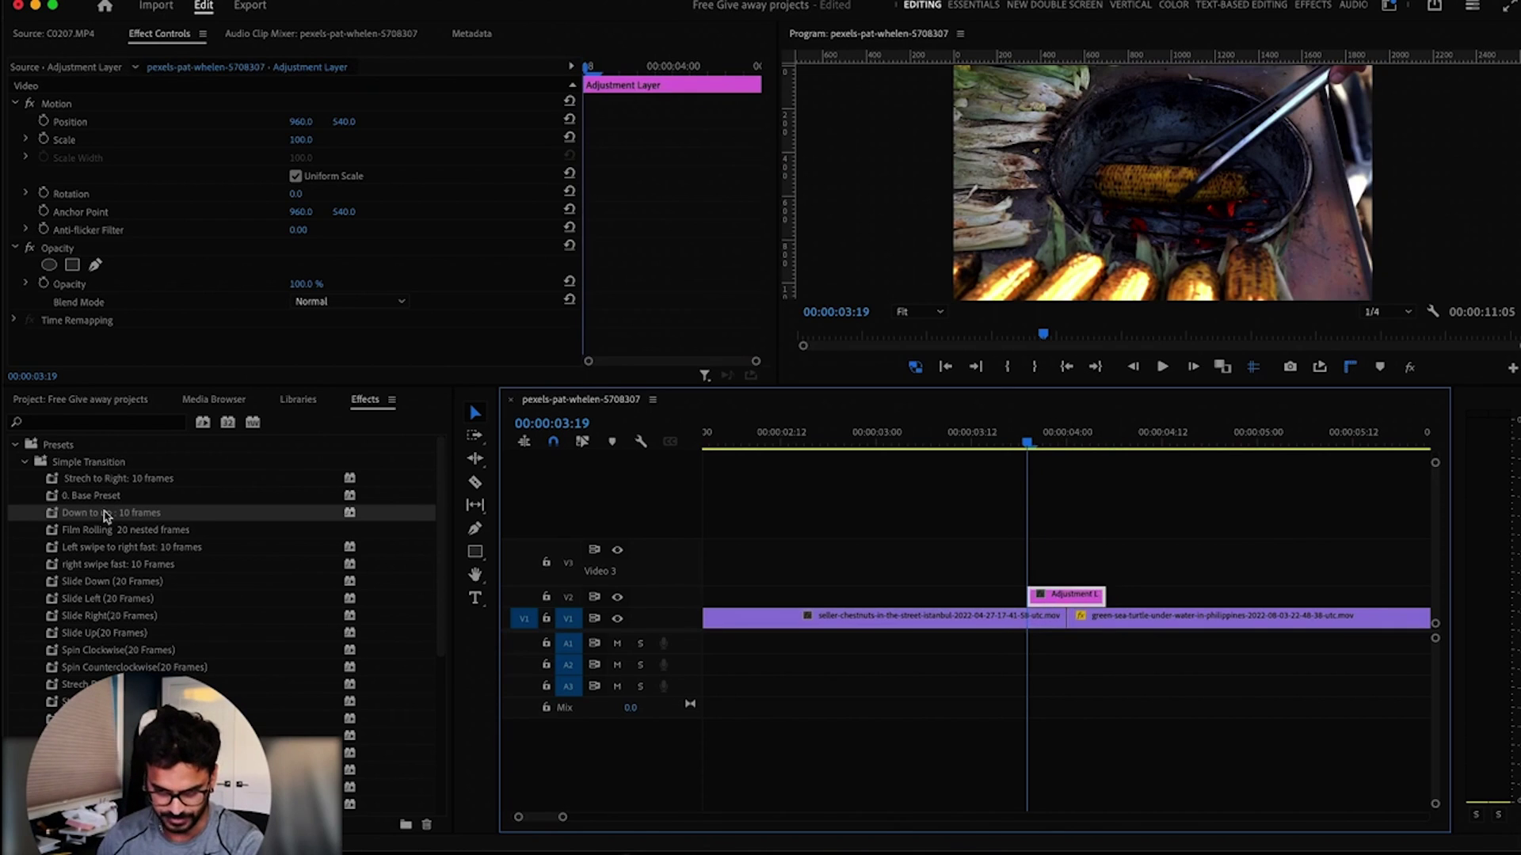
pyautogui.moveTo(105, 515); pyautogui.dragTo(438, 499)
pyautogui.moveTo(1159, 541); pyautogui.dragTo(1078, 598)
# Play back the transition into the green-sea-turtle clip and save the project
pyautogui.moveTo(1027, 442); pyautogui.dragTo(972, 451)
pyautogui.hscroll(3, 893, 686)
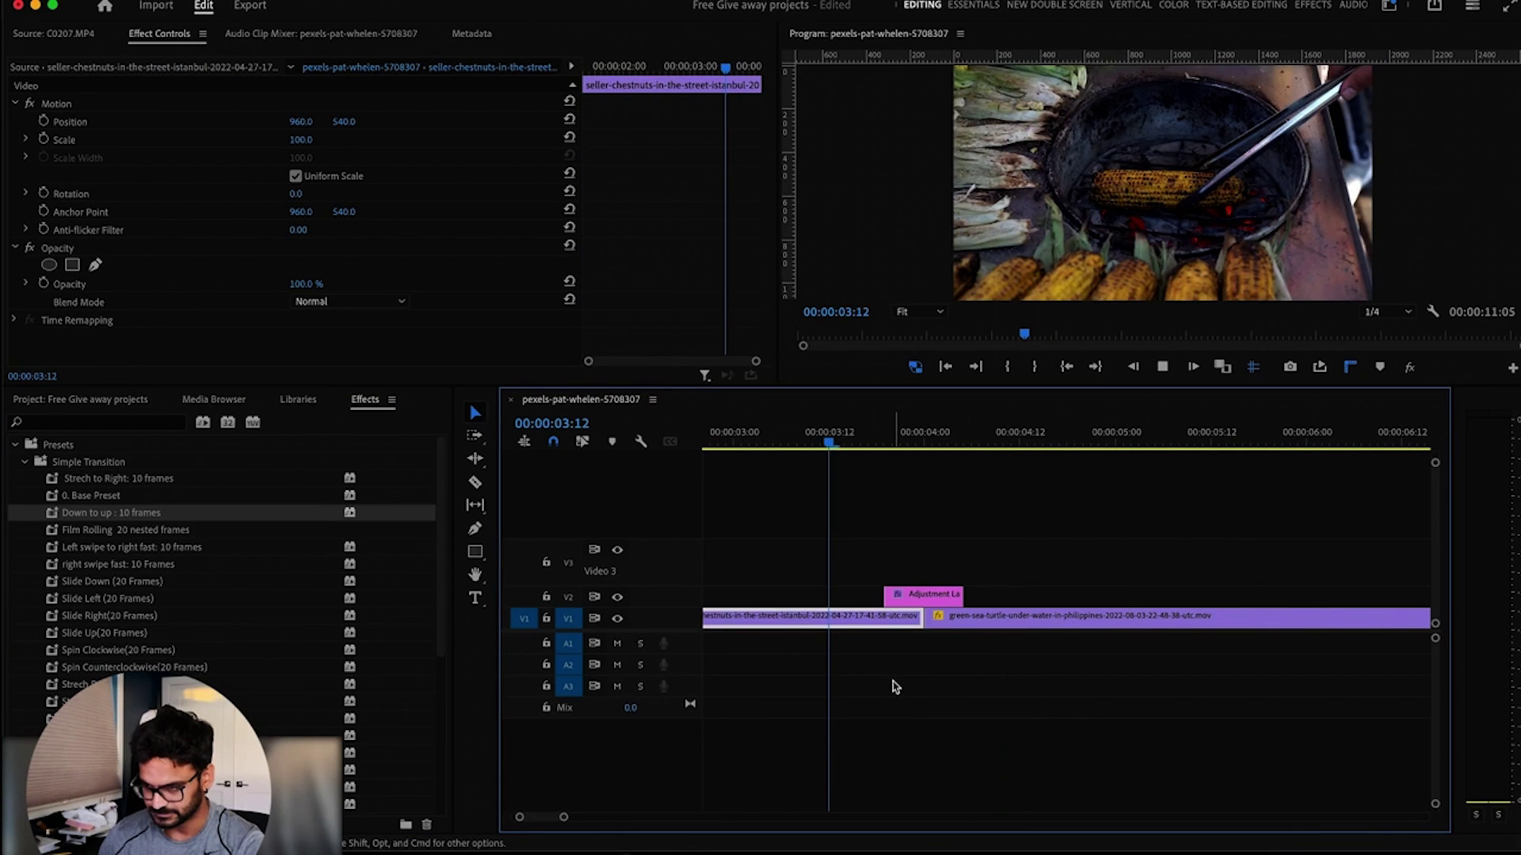
pyautogui.press('space')
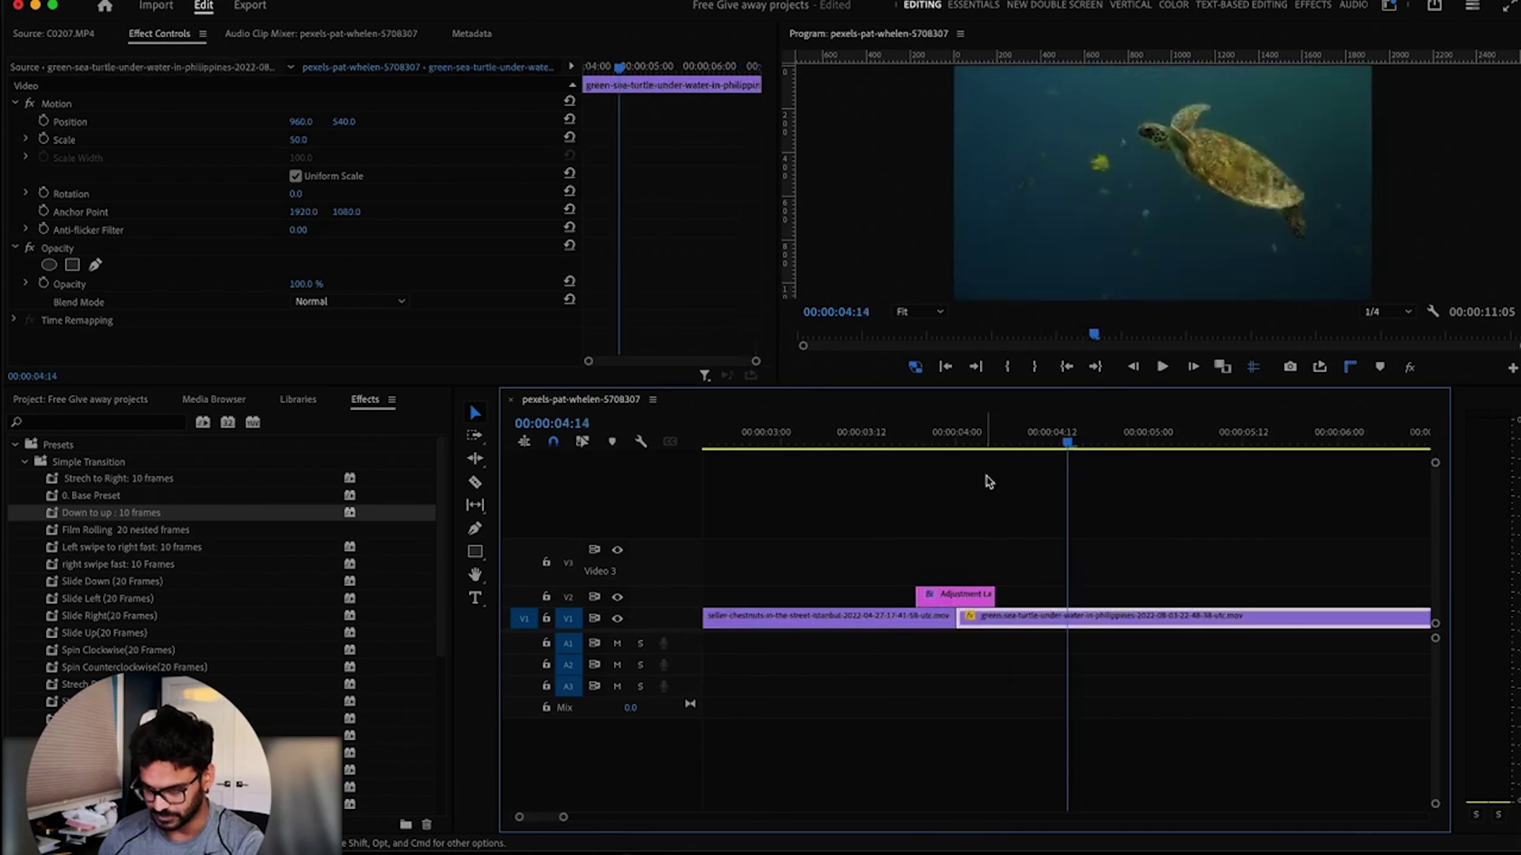
pyautogui.moveTo(1066, 441); pyautogui.dragTo(869, 472)
pyautogui.click(1035, 479)
pyautogui.press('super+s')
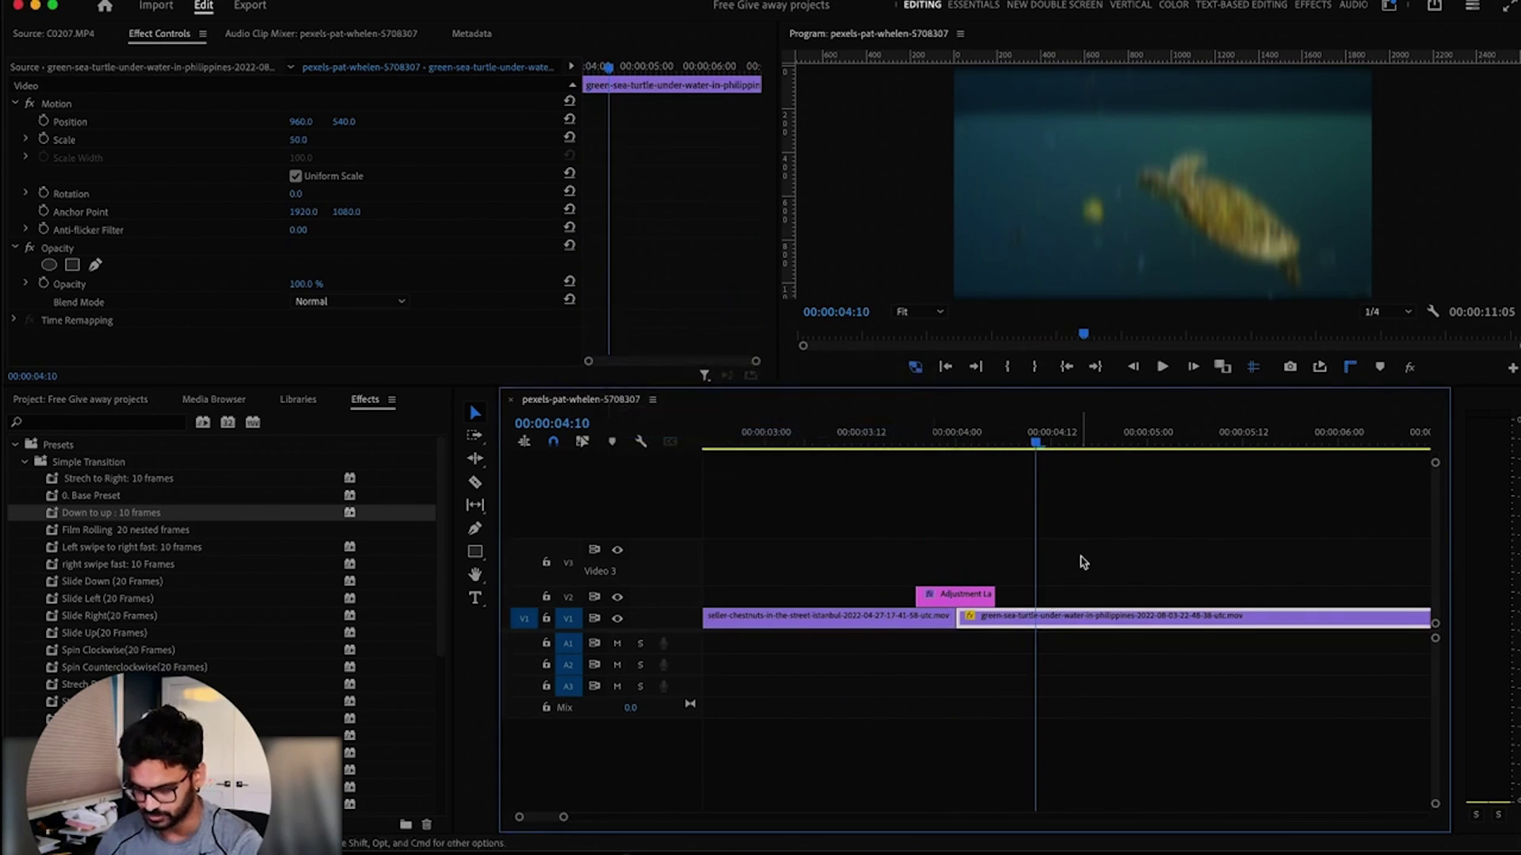
pyautogui.press('-')
pyautogui.press('space')
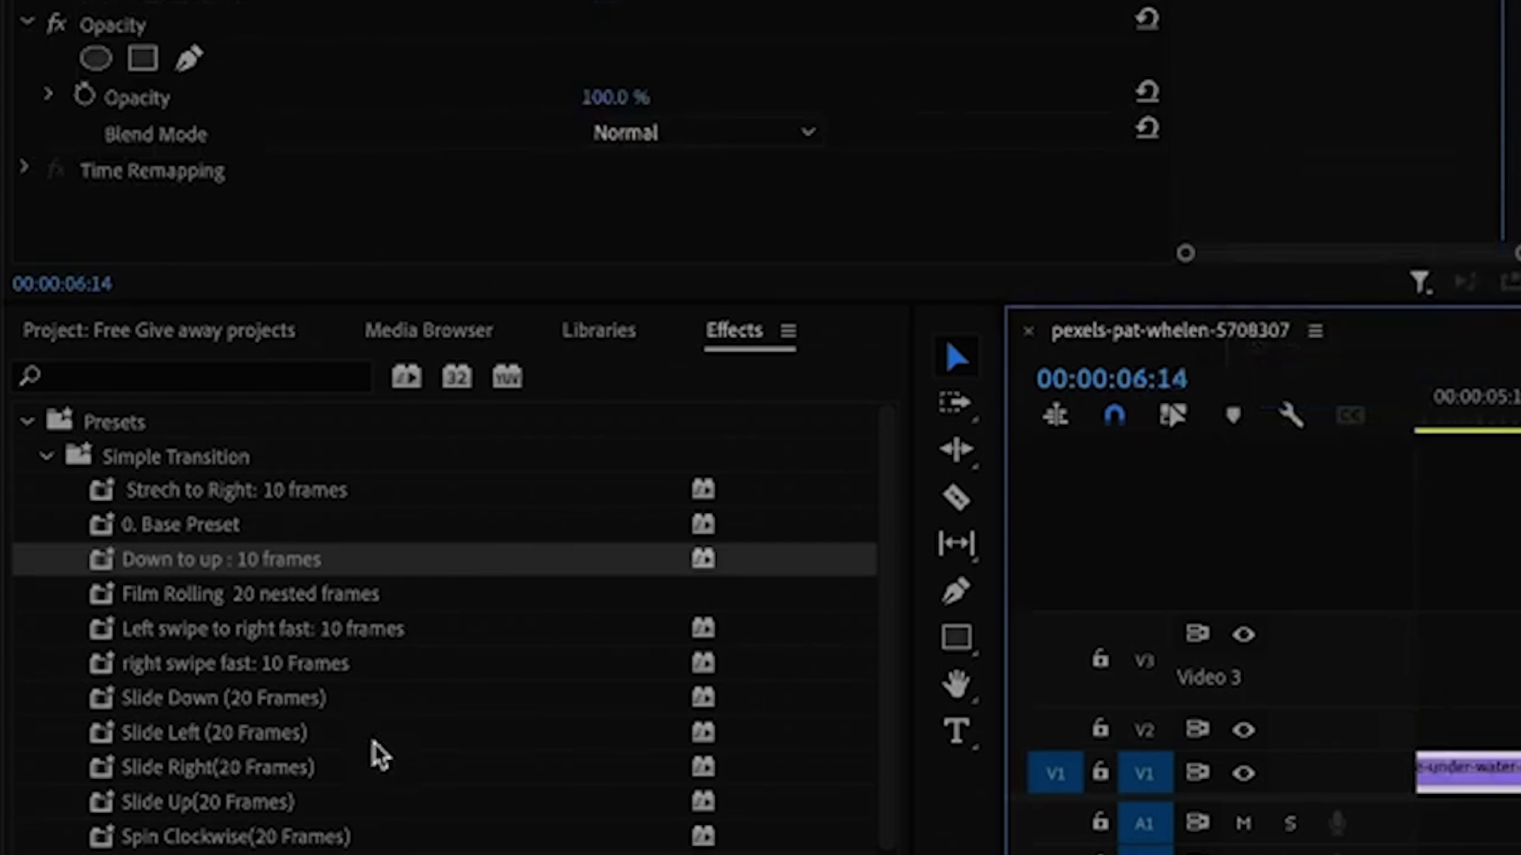
# Read the description in the properties of the "Film Rolling 20 nested frames" preset and close them without changes
pyautogui.click(228, 601)
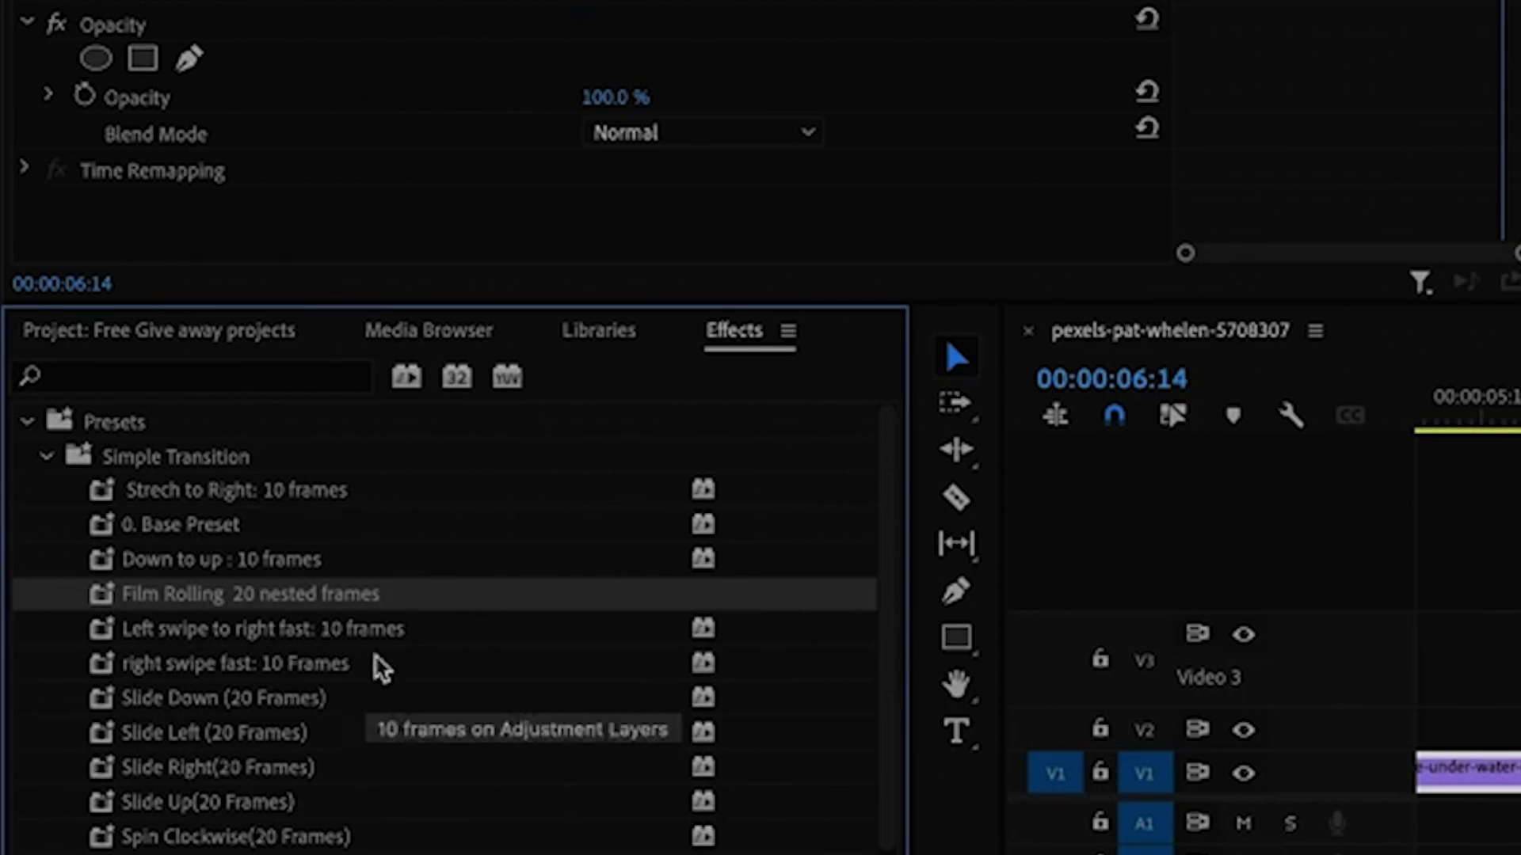
pyautogui.rightClick(277, 606)
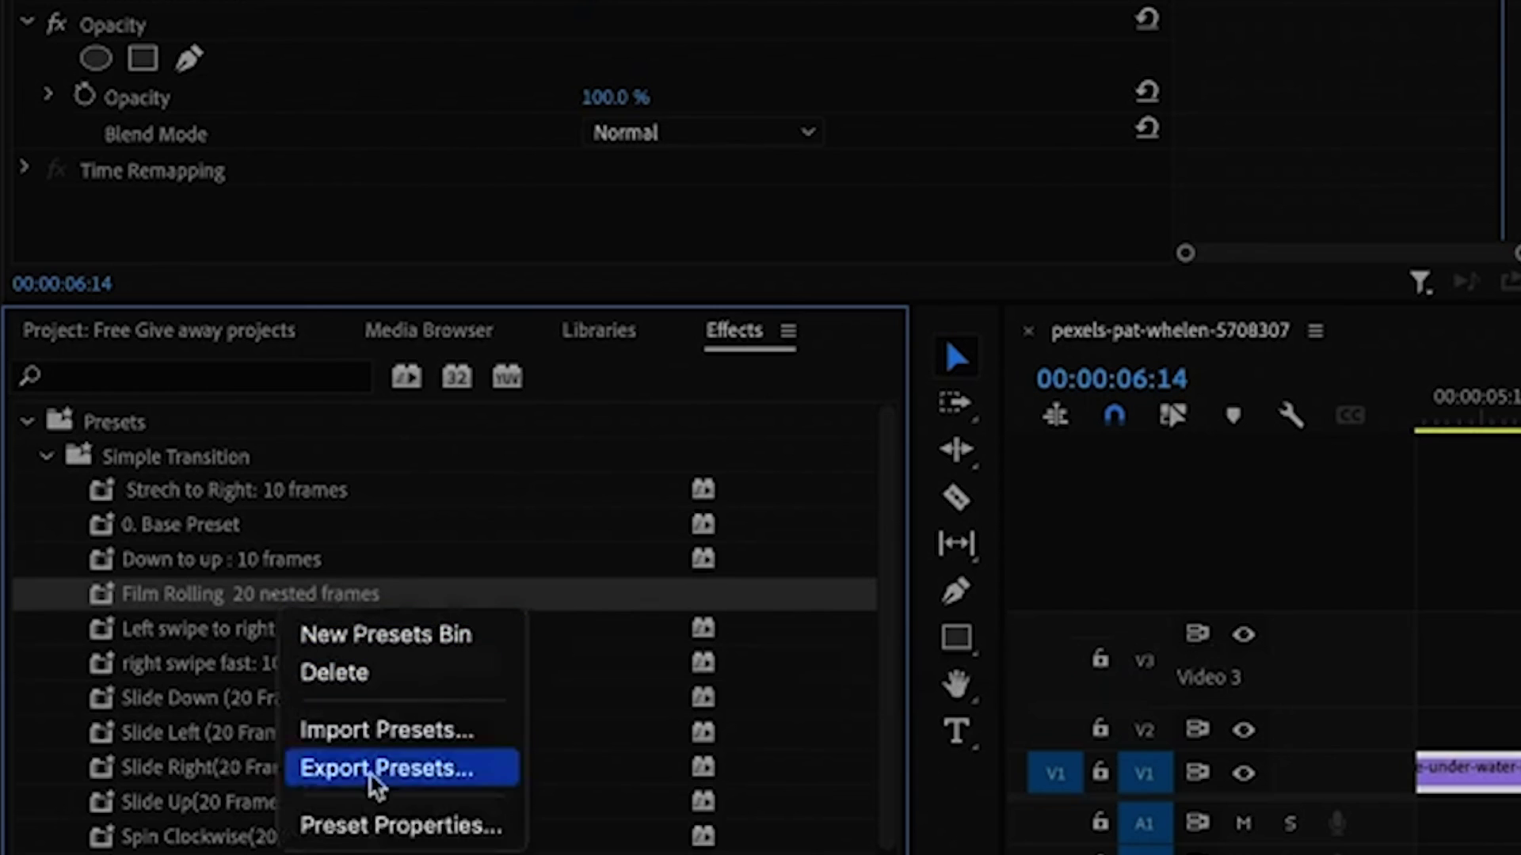
pyautogui.click(401, 825)
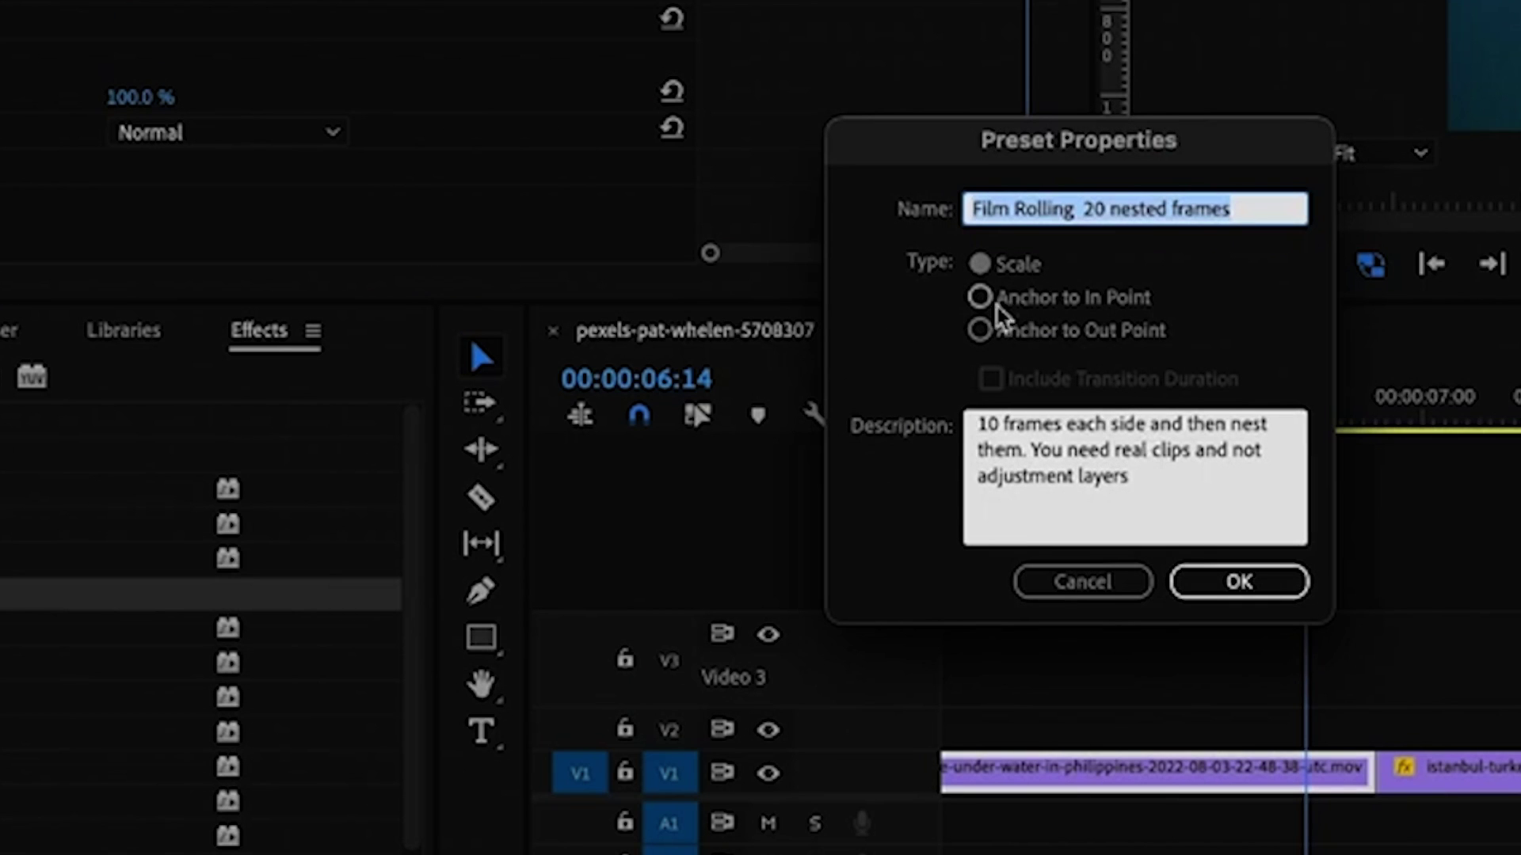
pyautogui.click(1067, 580)
# Split the green-sea-turtle clip ten frames before its cut to the istanbul-turkey clip
pyautogui.moveTo(1328, 423); pyautogui.dragTo(1379, 443)
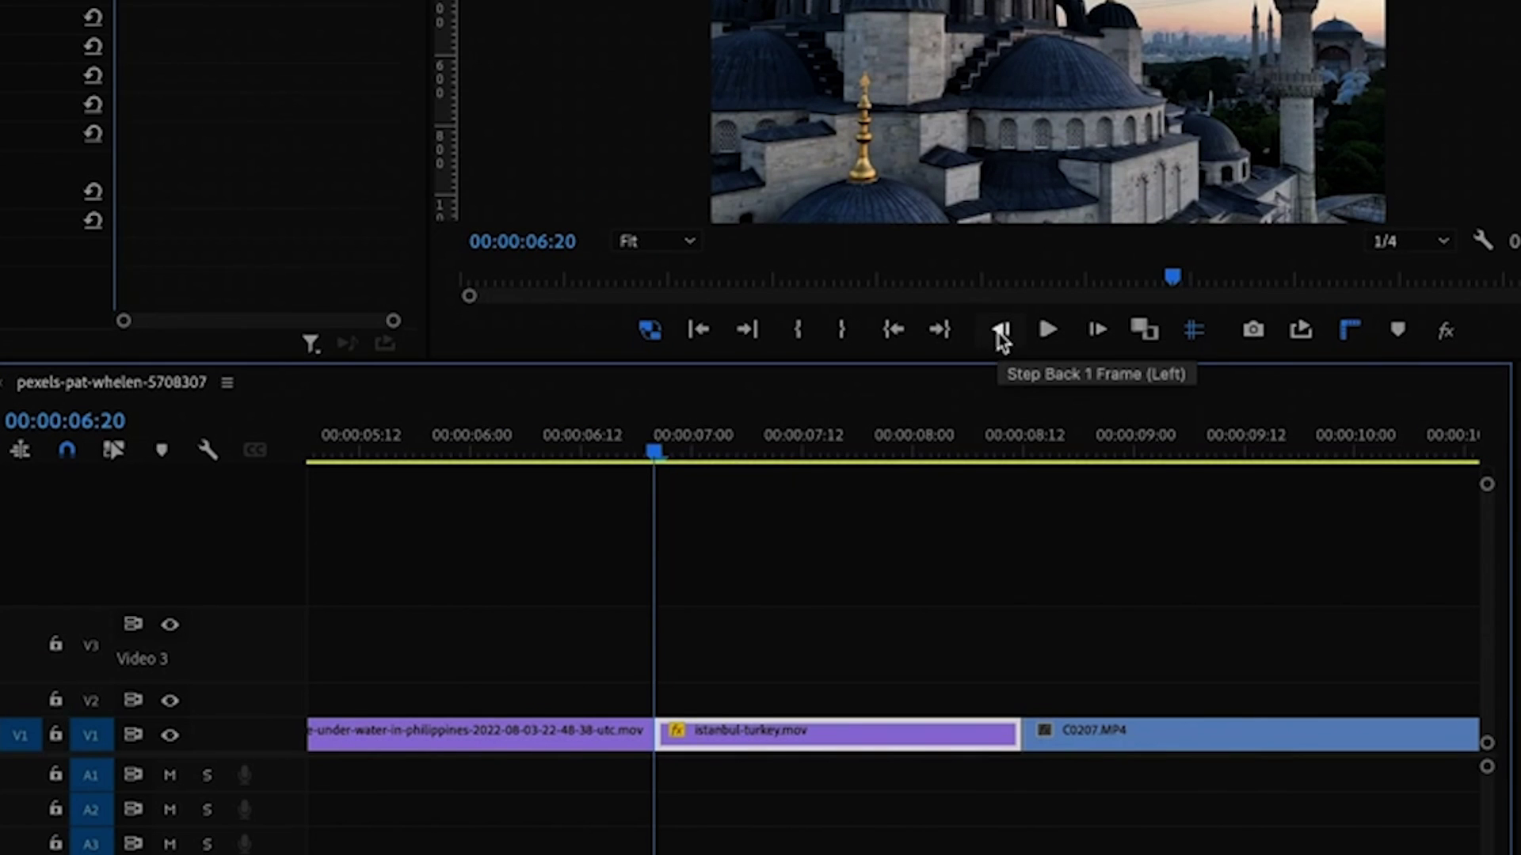
pyautogui.keyDown('shift'); pyautogui.click(999, 333); pyautogui.keyUp('shift')
pyautogui.keyDown('shift'); pyautogui.click(1000, 333); pyautogui.keyUp('shift')
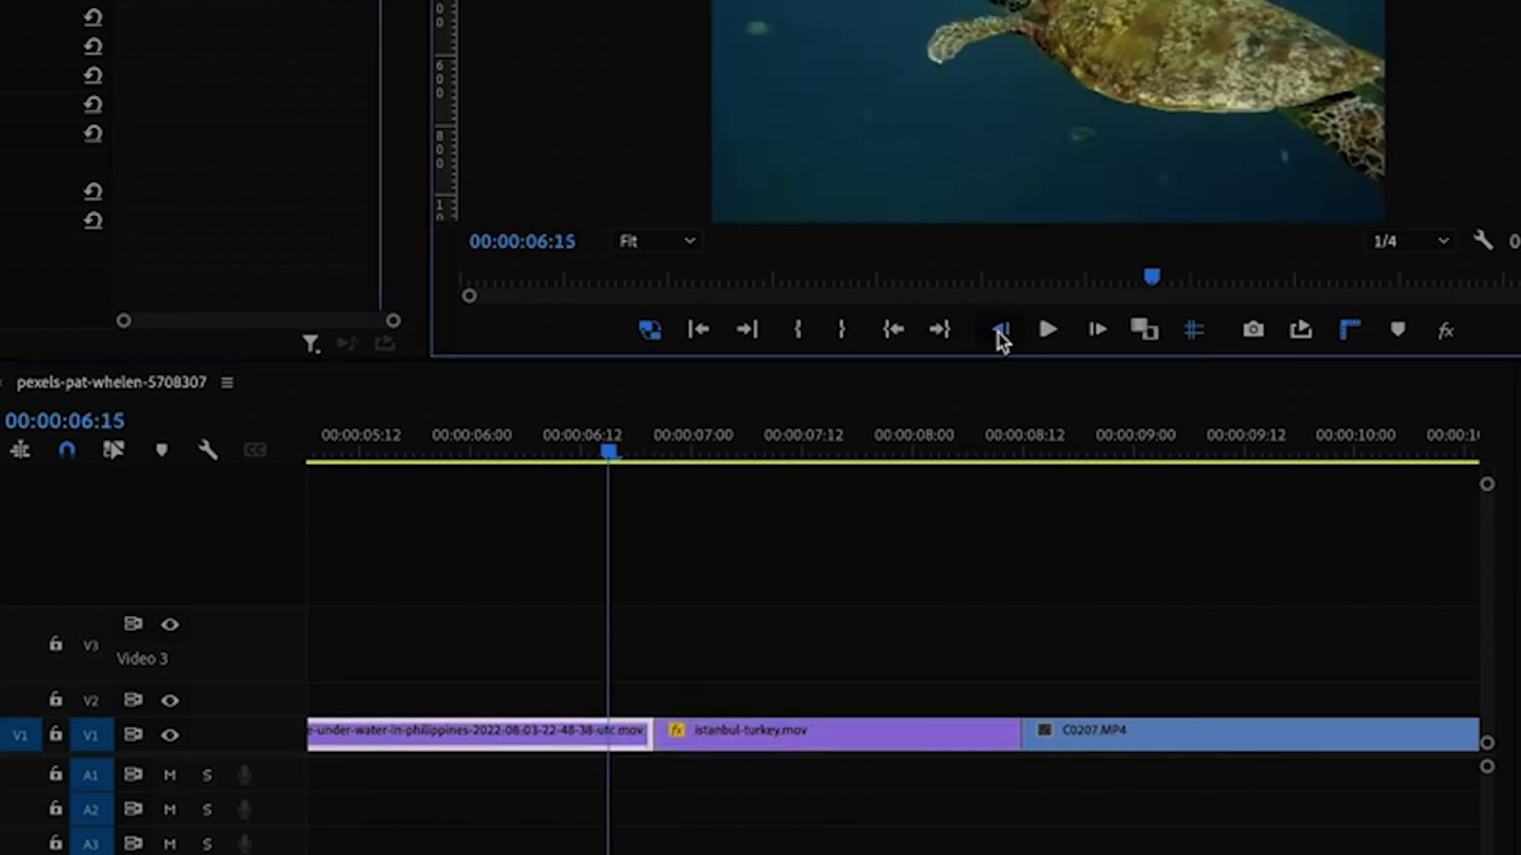
pyautogui.moveTo(631, 739); pyautogui.dragTo(562, 739)
# Split the istanbul-turkey clip ten frames after its start, at 00:00:07:06
pyautogui.press('Right')
pyautogui.press('Right')
pyautogui.press('Right')
pyautogui.press('Right')
pyautogui.press('Right')
pyautogui.press('Right')
pyautogui.press('Right')
pyautogui.press('Right')
pyautogui.press('Right')
pyautogui.press('Right')
pyautogui.press('Right')
pyautogui.press('Right')
pyautogui.press('Right')
pyautogui.press('Right')
pyautogui.press('Right')
pyautogui.press('Right')
pyautogui.press('Right')
pyautogui.press('Right')
pyautogui.press('Right')
pyautogui.press('Right')
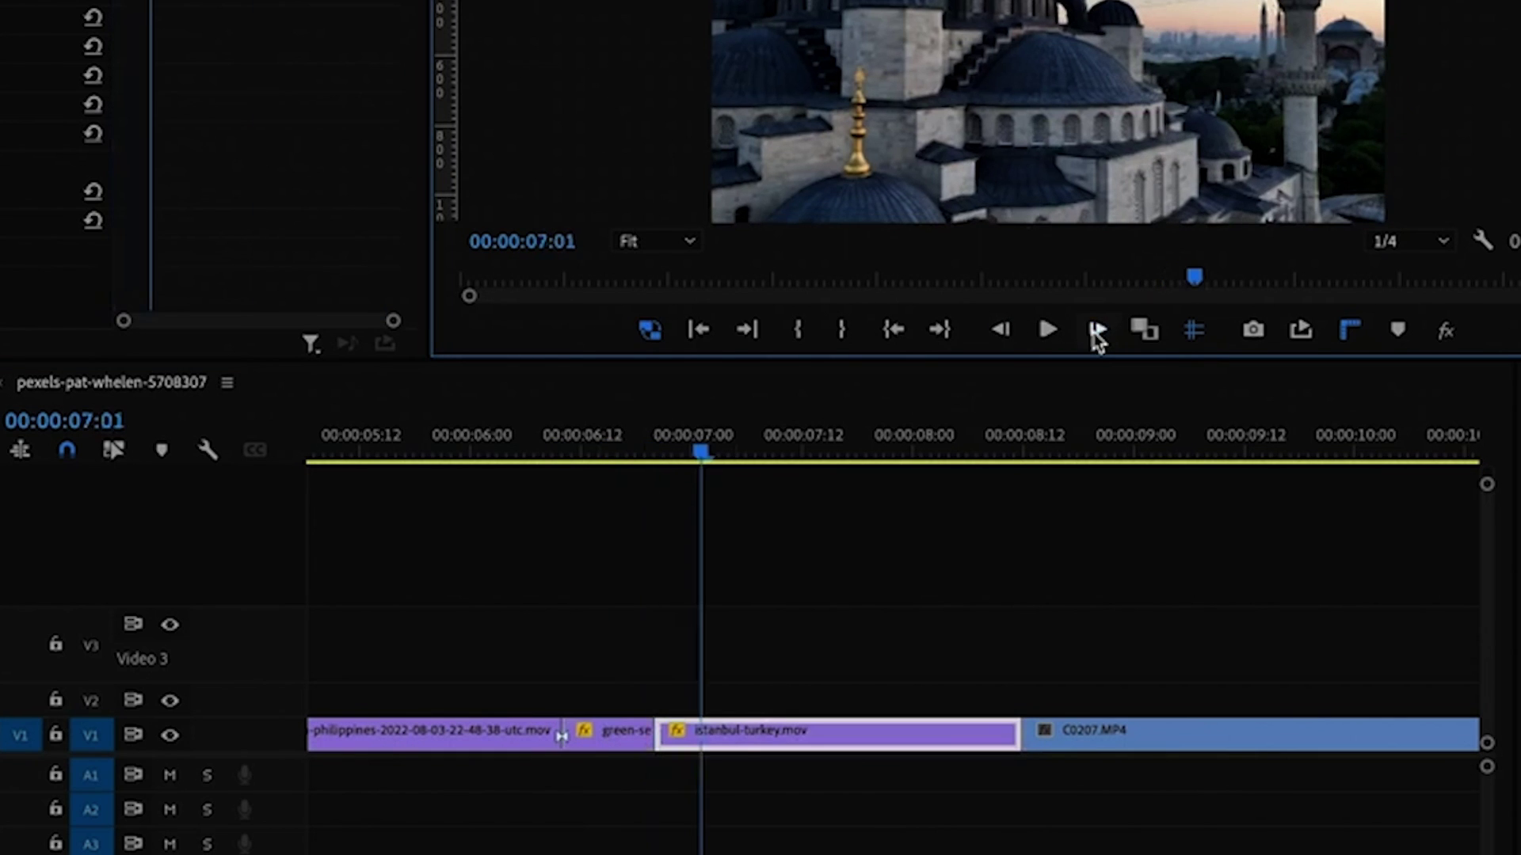
pyautogui.hotkey('ctrl', 'k')
# Nest the two ten-frame pieces around the turtle-to-Istanbul cut into one sequence, keeping the suggested name
pyautogui.moveTo(563, 672); pyautogui.dragTo(679, 733)
pyautogui.scroll(1, 630, 741)
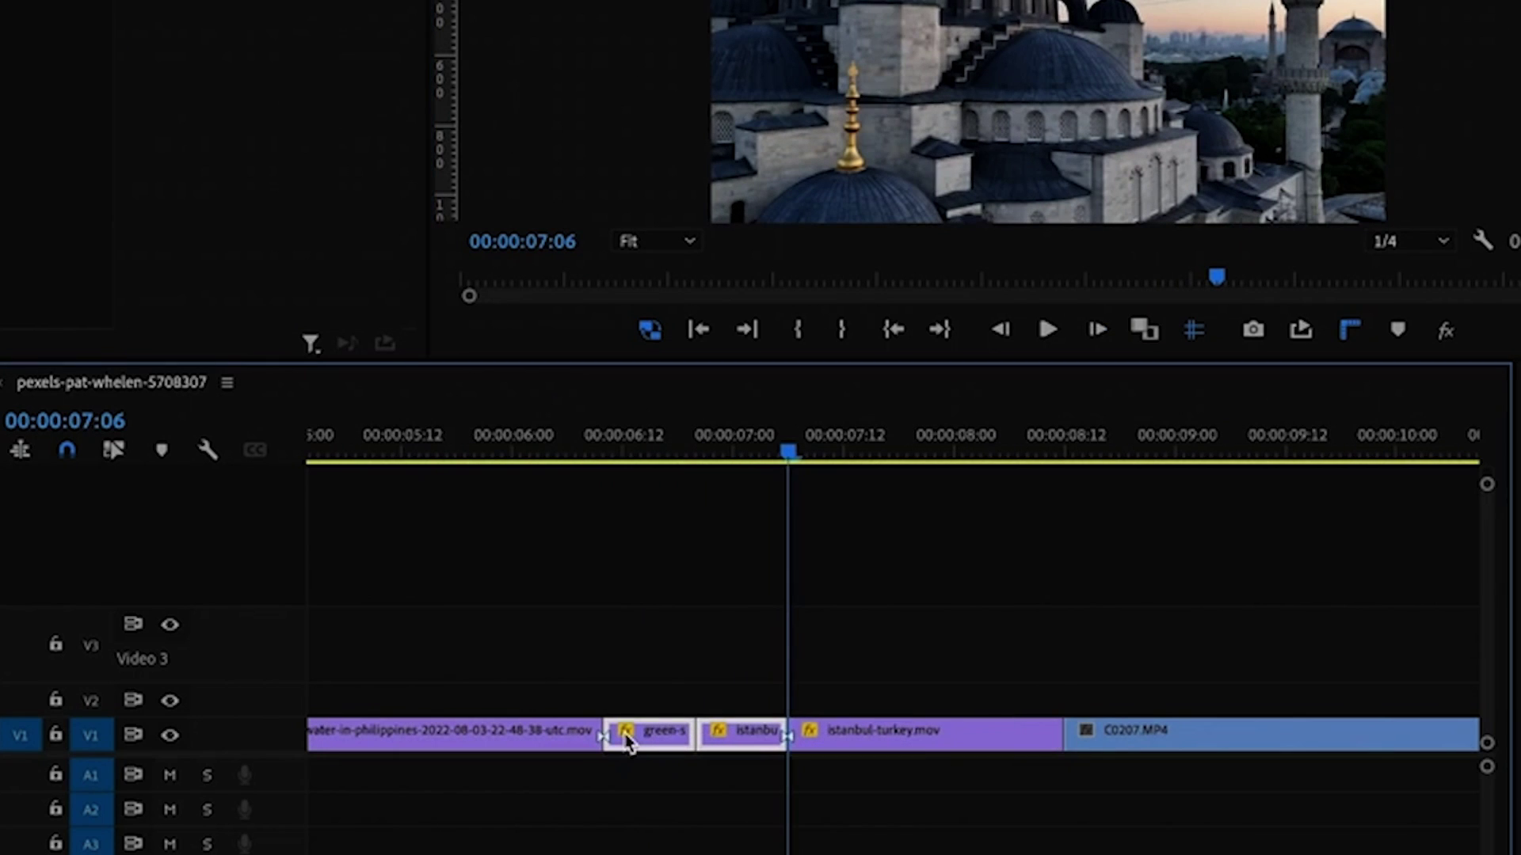
pyautogui.rightClick(670, 747)
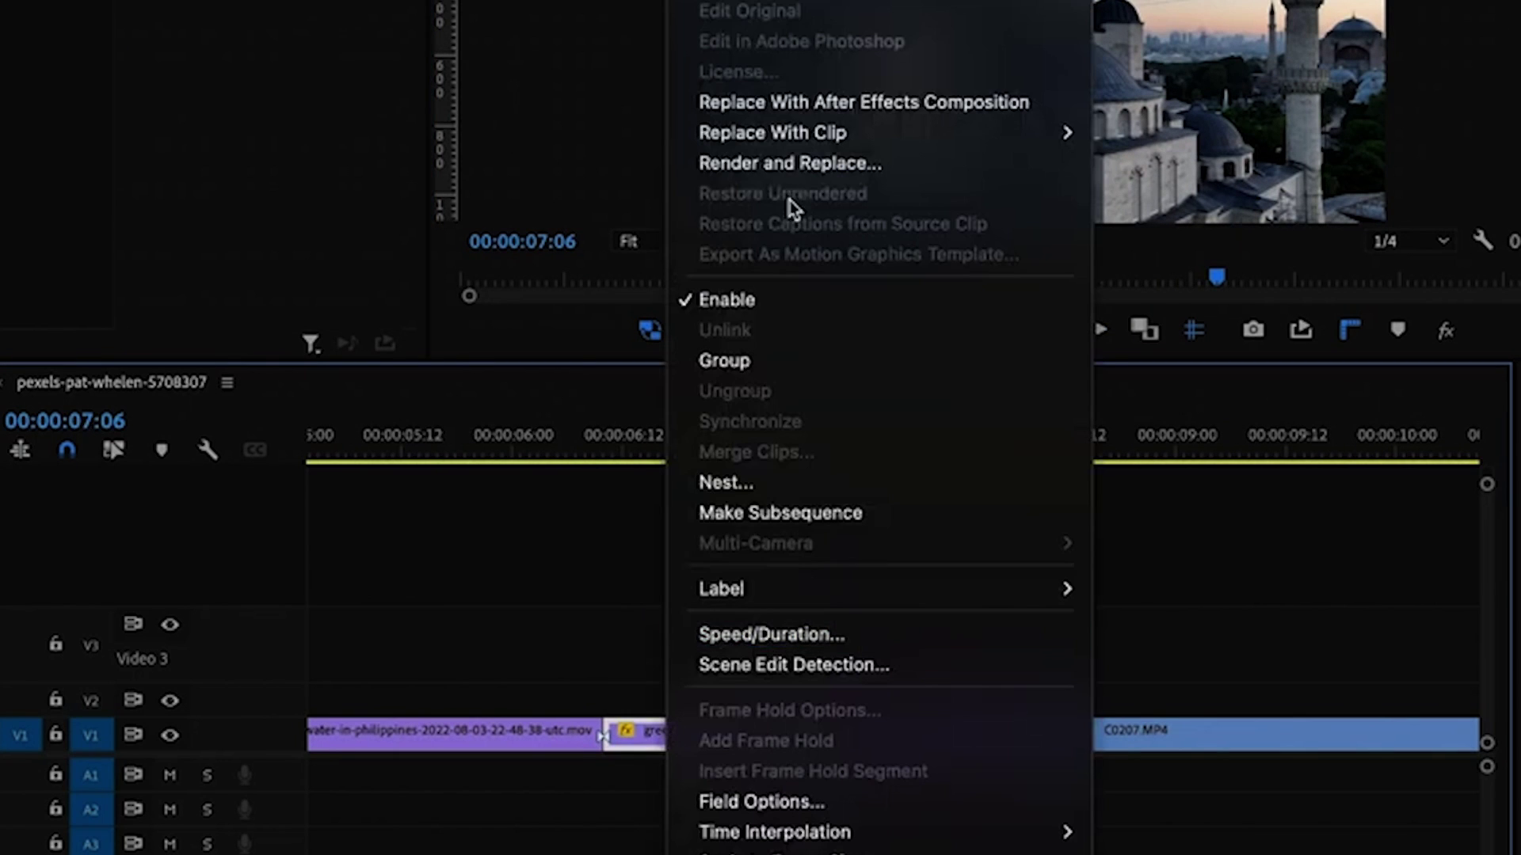
pyautogui.click(736, 481)
pyautogui.click(482, 458)
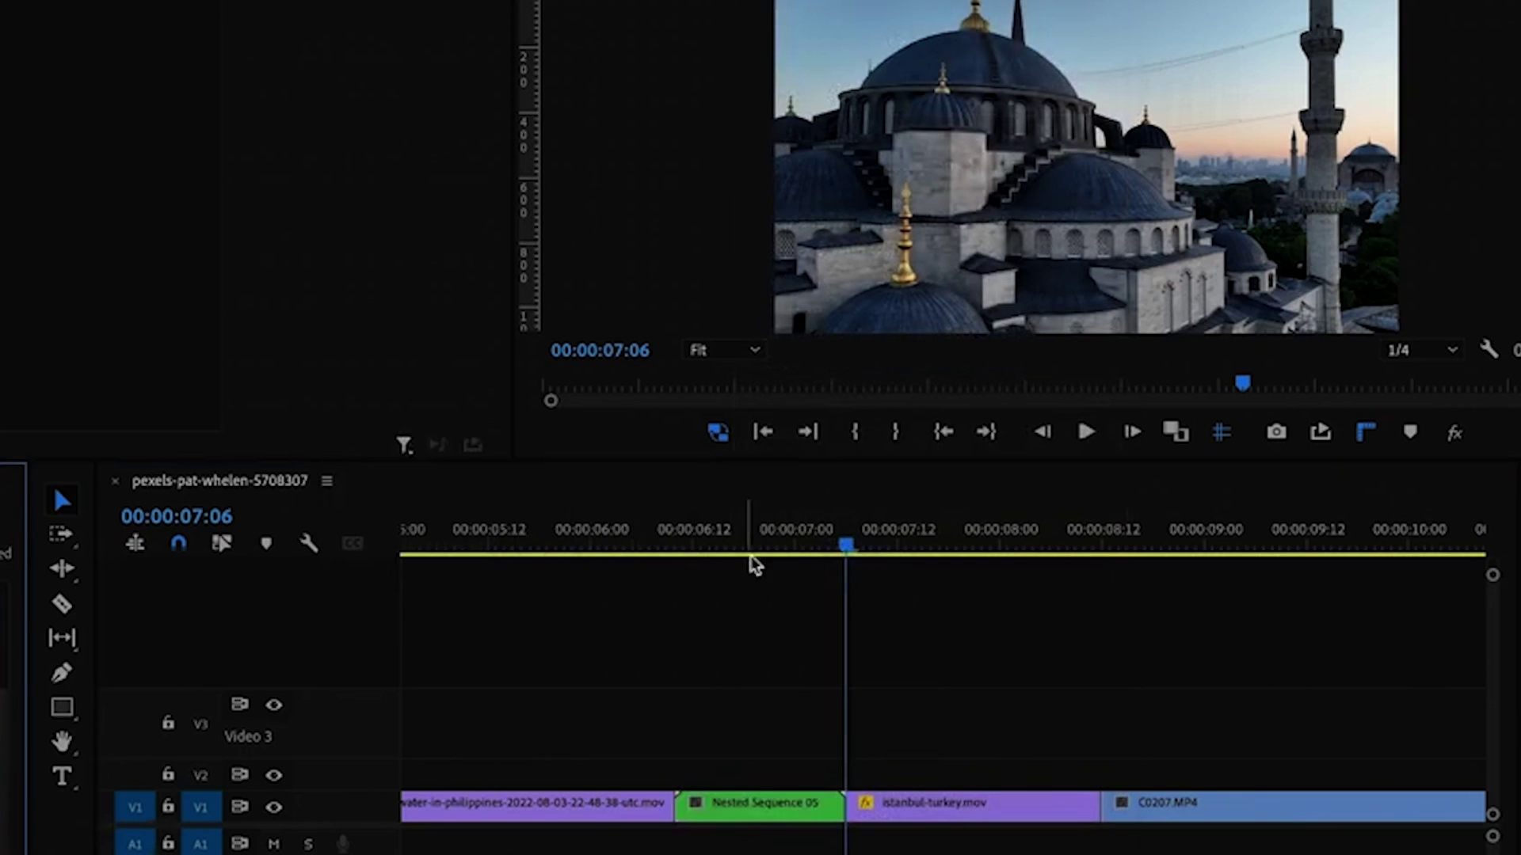
# Apply the "Film Rolling 20 nested frames" preset to the nested sequence on V1
pyautogui.moveTo(776, 537); pyautogui.dragTo(713, 564)
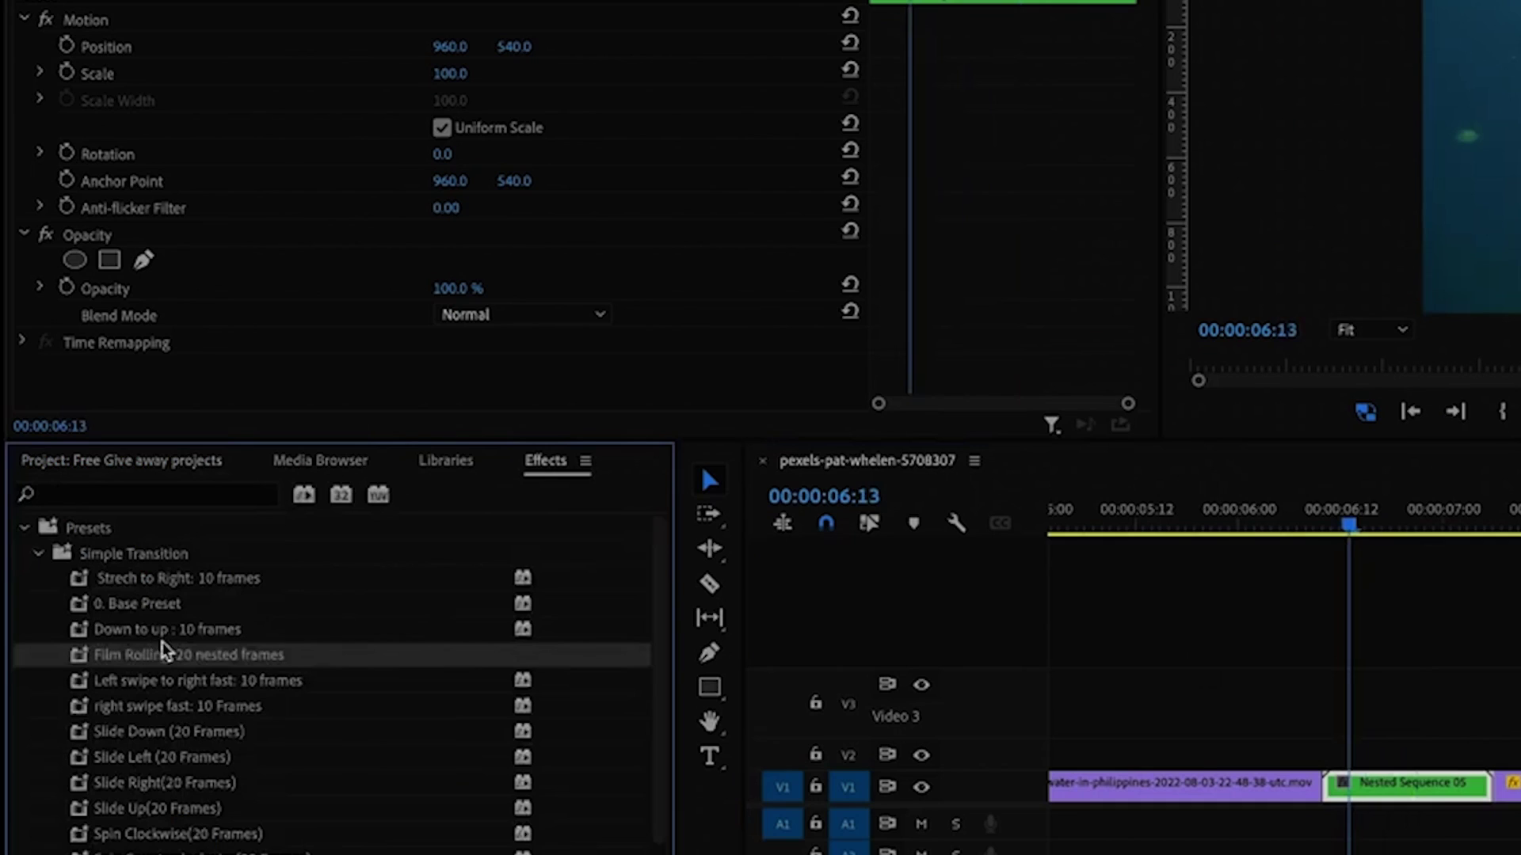
pyautogui.click(163, 651)
pyautogui.click(345, 651)
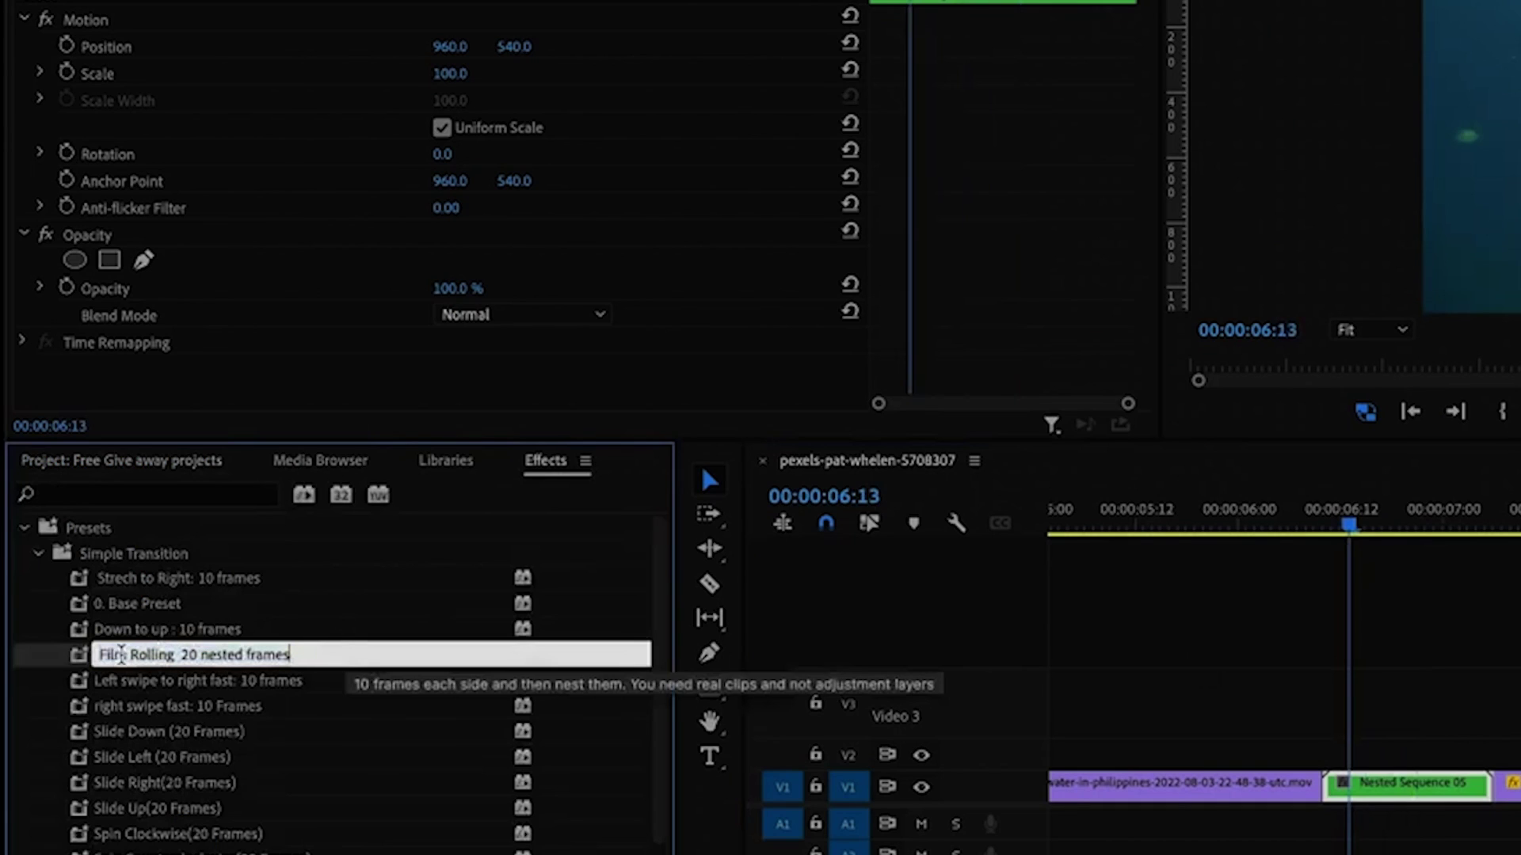
pyautogui.moveTo(80, 655); pyautogui.dragTo(1405, 784)
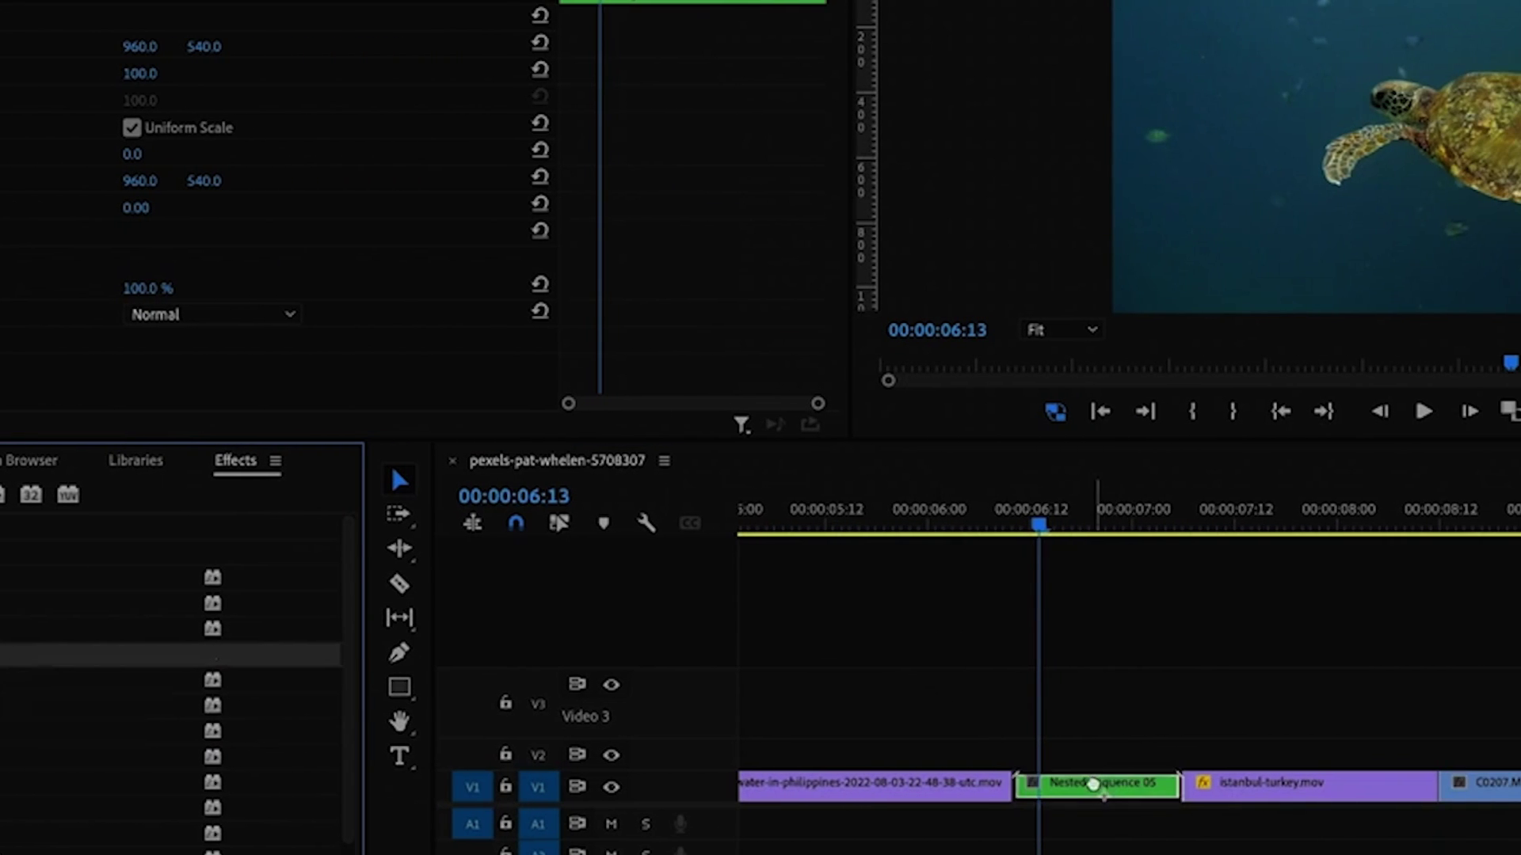
# Play back the film rolling transition across the nested sequence and save the project
pyautogui.moveTo(1039, 523); pyautogui.dragTo(864, 530)
pyautogui.press('space')
pyautogui.hscroll(-3, 906, 509)
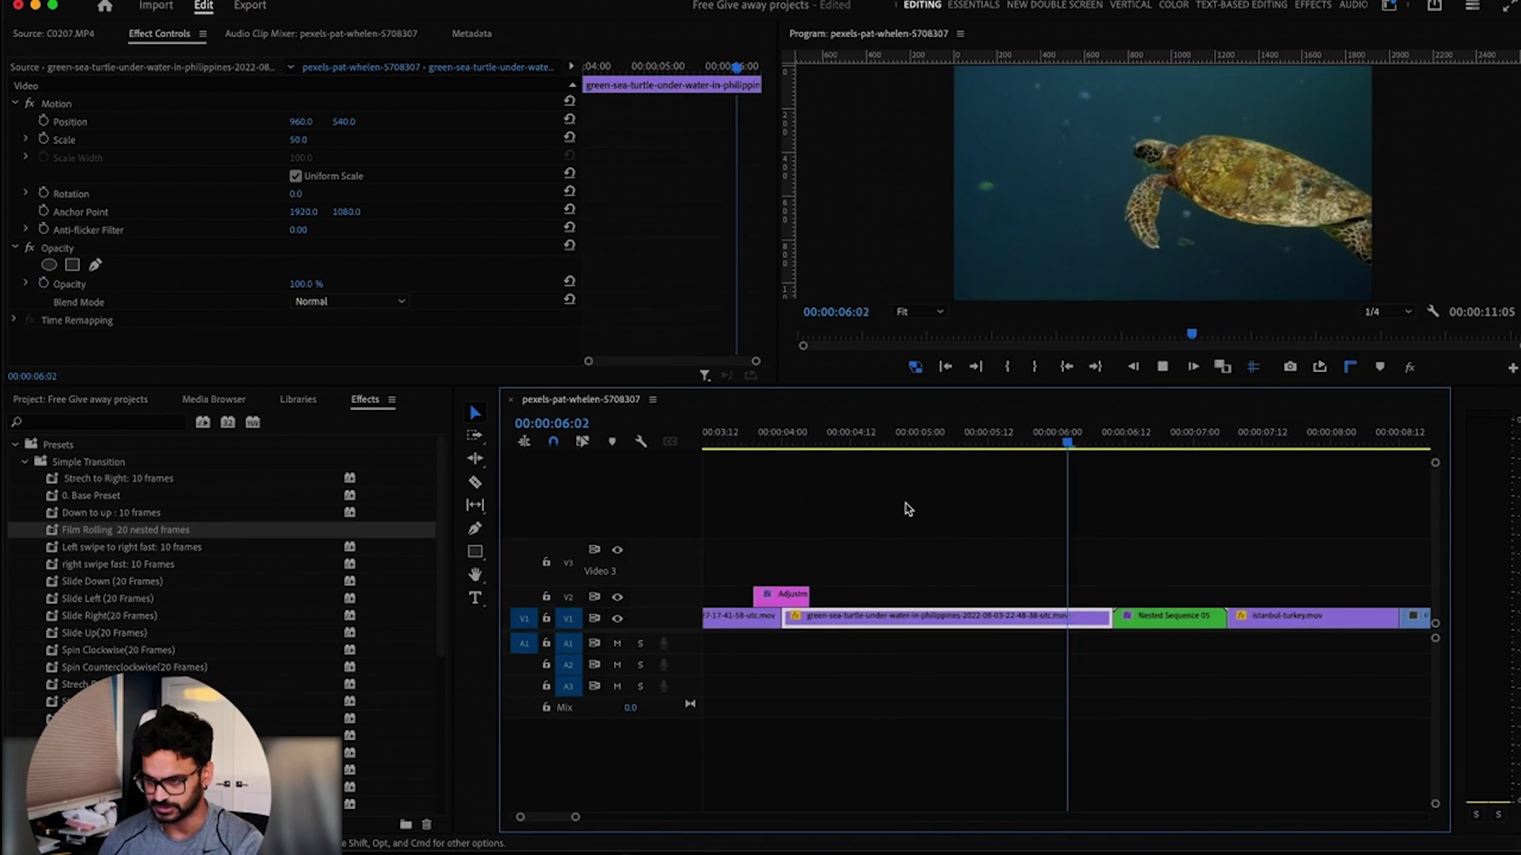
pyautogui.press('space')
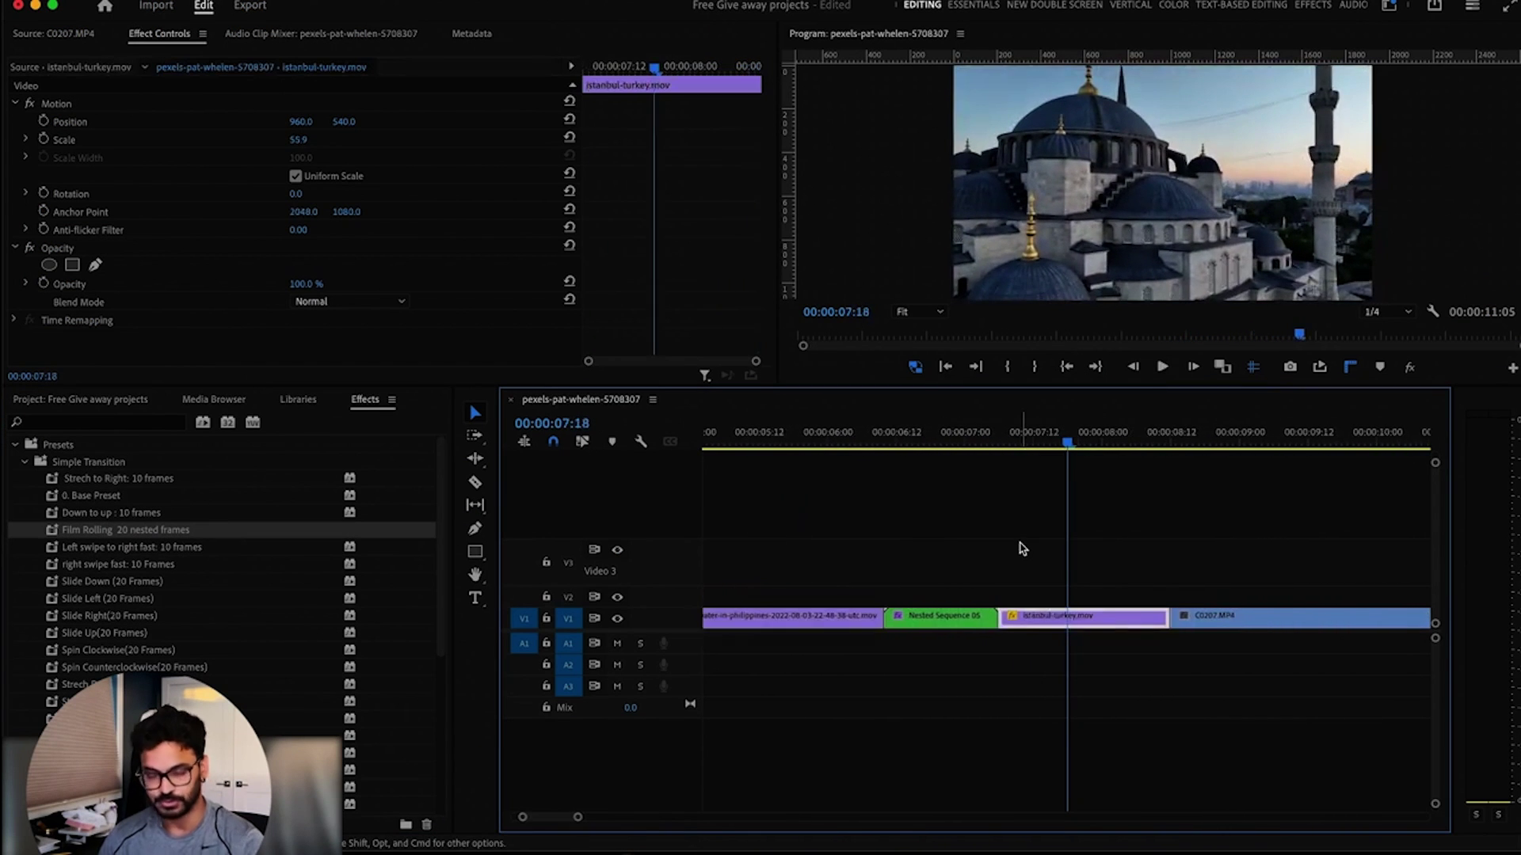
pyautogui.press('super+s')
# Place the project's adjustment layer on V2 starting at 00:00:08:02, ten frames before the cut from istanbul-turkey.mov to C0207.MP4
pyautogui.hscroll(5, 1038, 549)
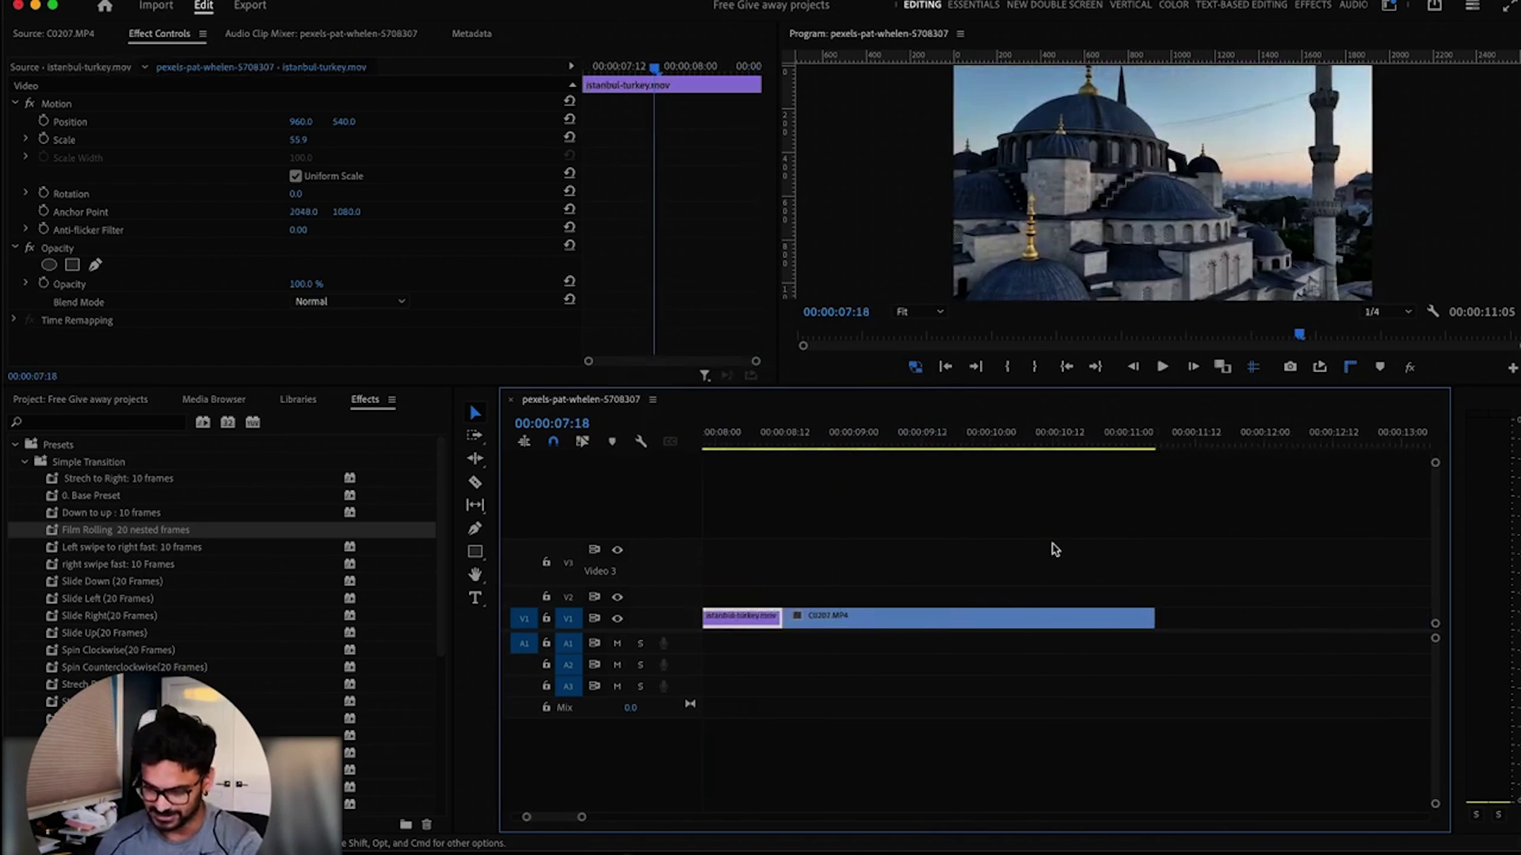
pyautogui.hscroll(-5, 991, 538)
pyautogui.click(984, 441)
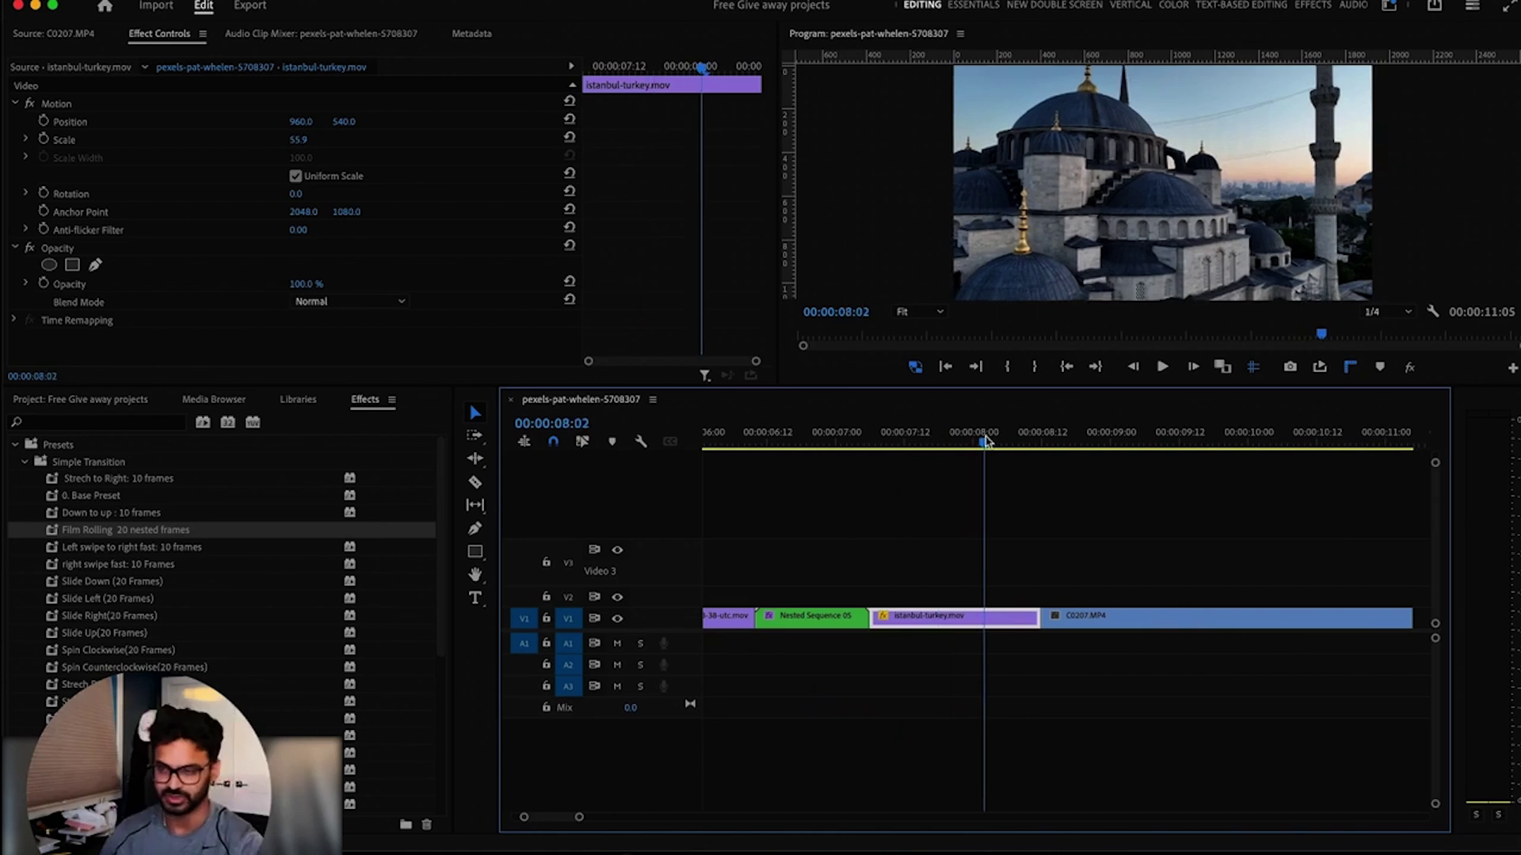
pyautogui.click(107, 599)
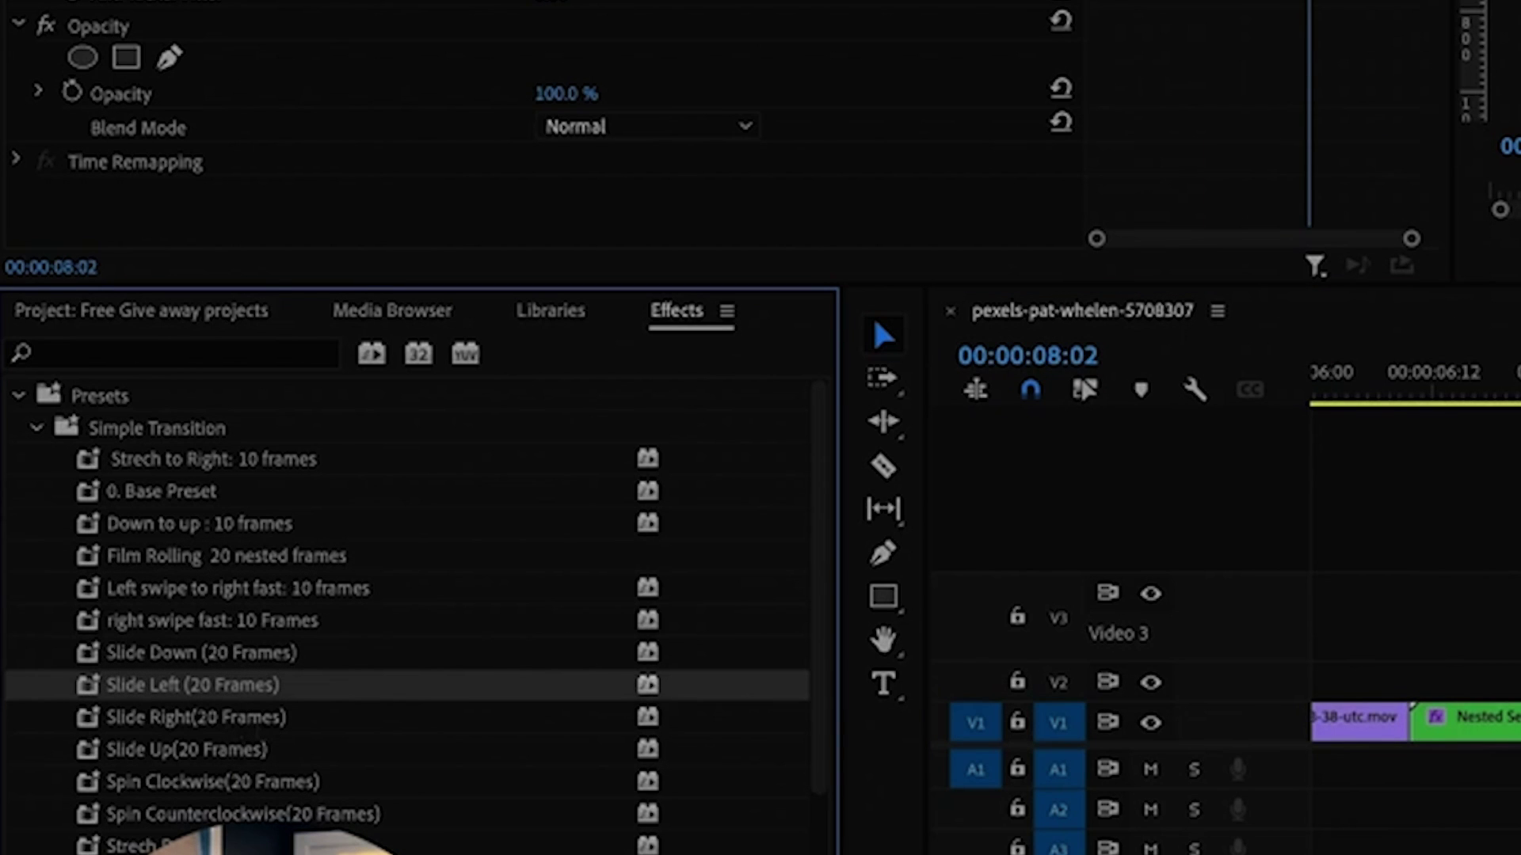
pyautogui.hotkey('shift', '3')
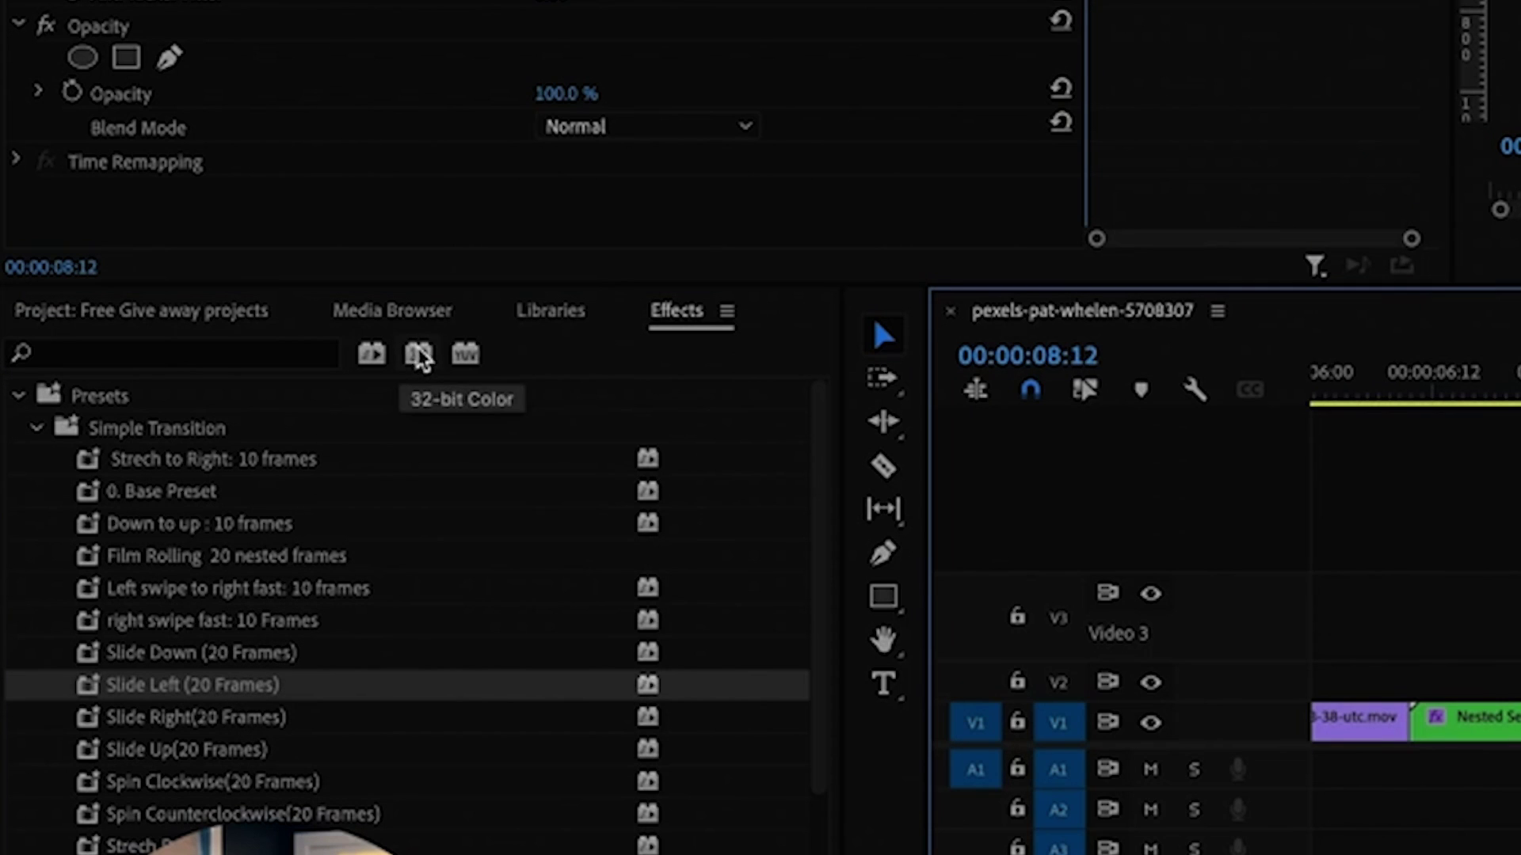
pyautogui.click(158, 317)
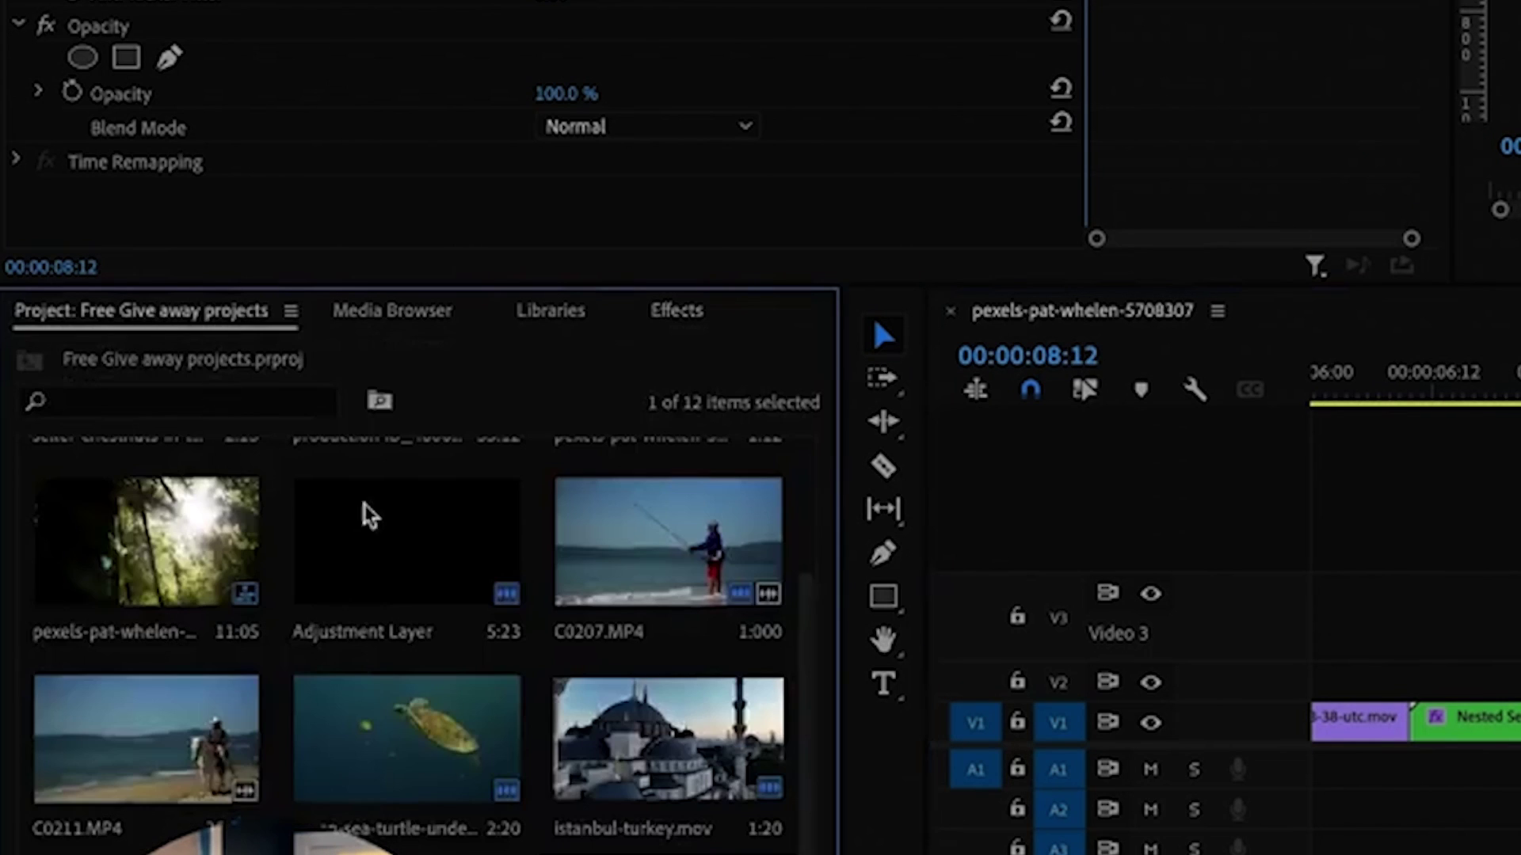
pyautogui.click(388, 540)
pyautogui.moveTo(388, 540); pyautogui.dragTo(788, 631)
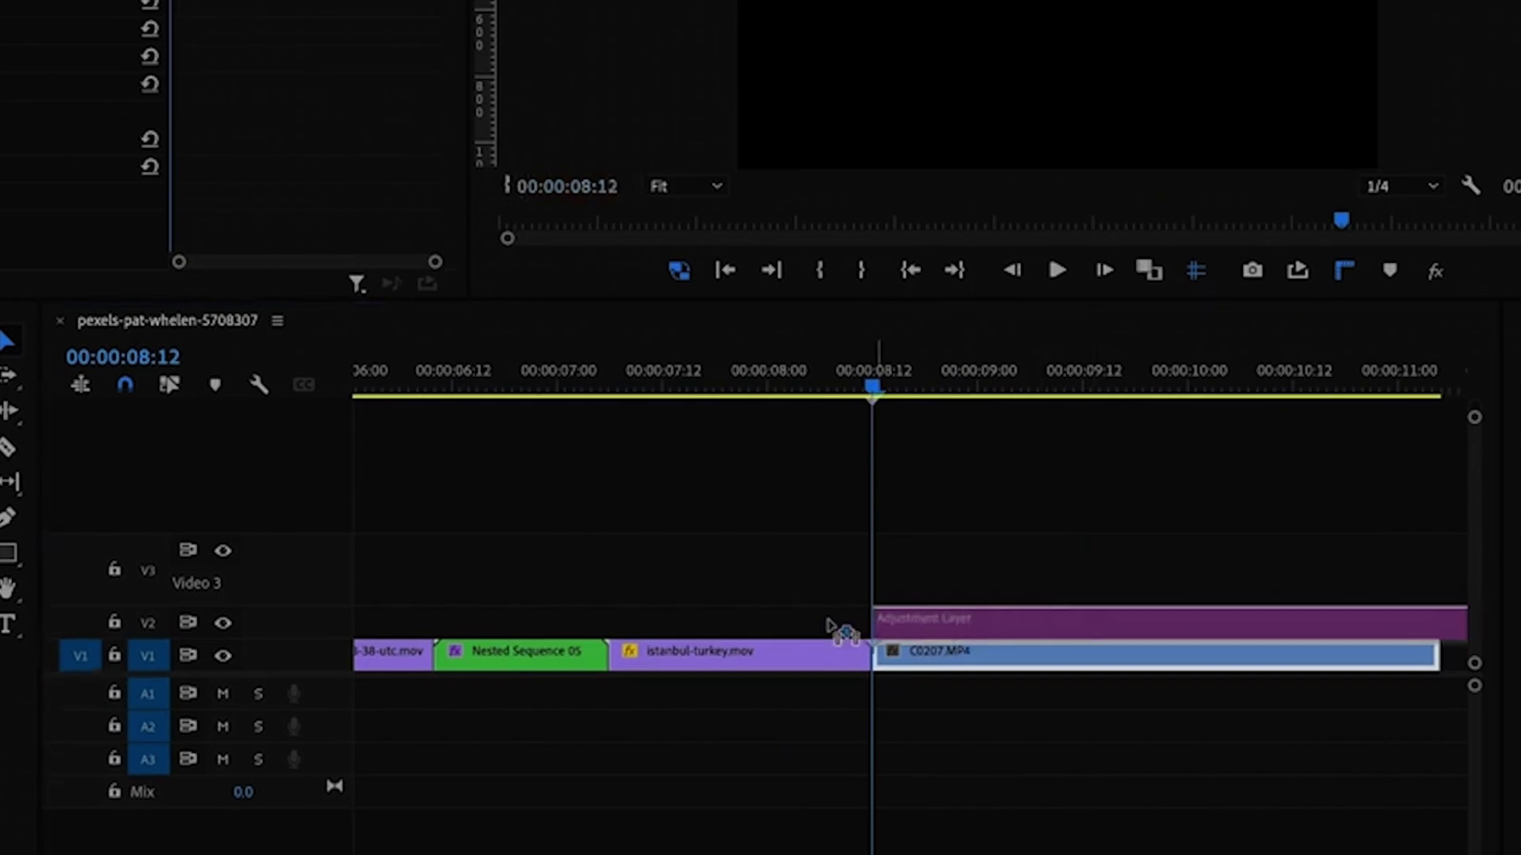
pyautogui.click(1013, 271)
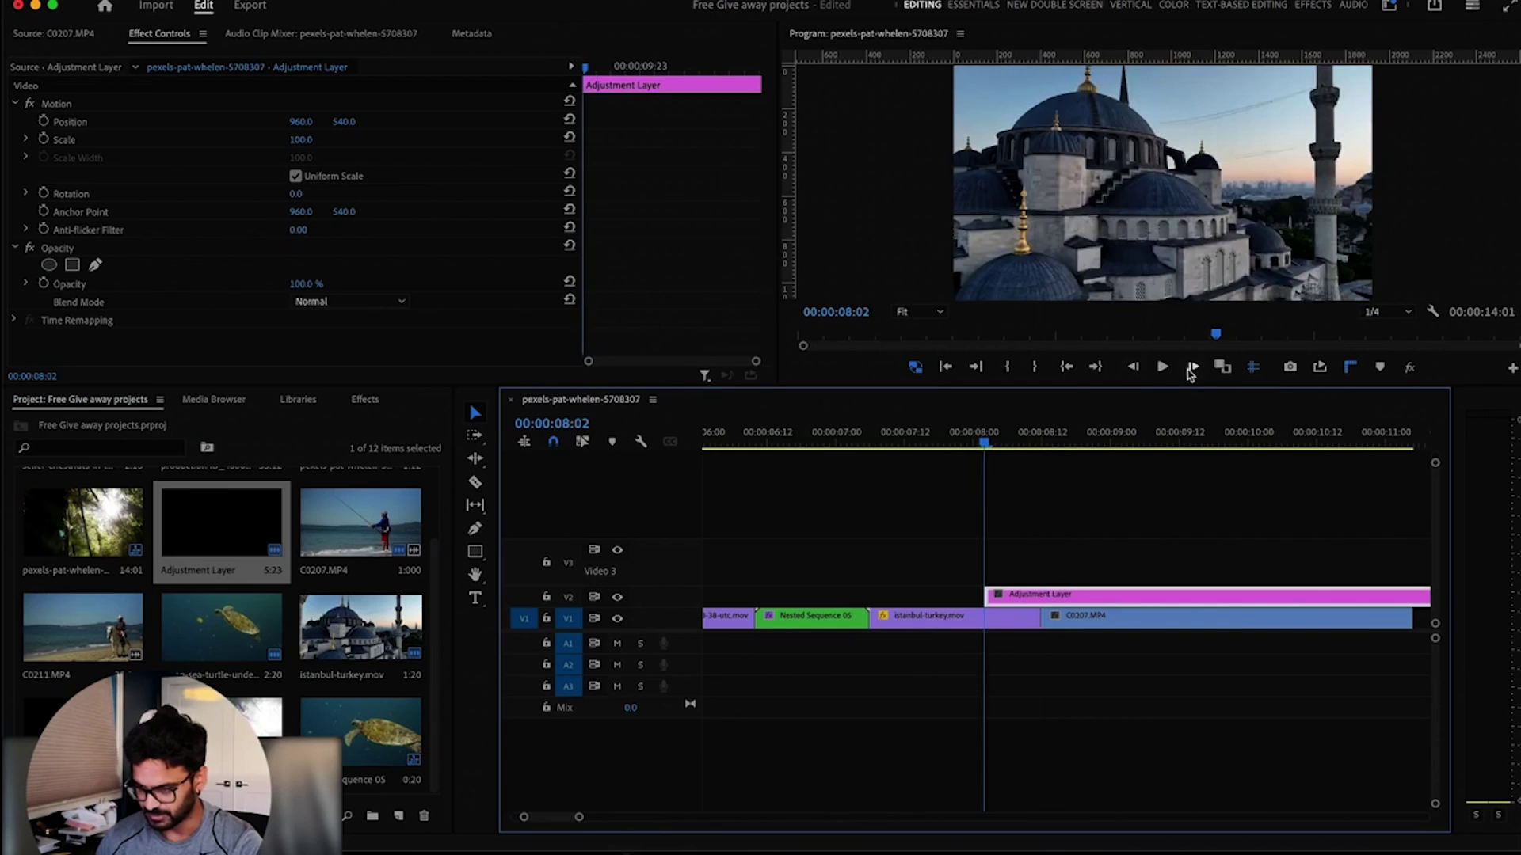
# Cut the adjustment layer on V2 at 00:00:08:22 and delete the rest, leaving twenty frames centred on the istanbul-turkey.mov to C0207.MP4 cut
pyautogui.click(1104, 270)
pyautogui.hotkey('shift', 'Right')
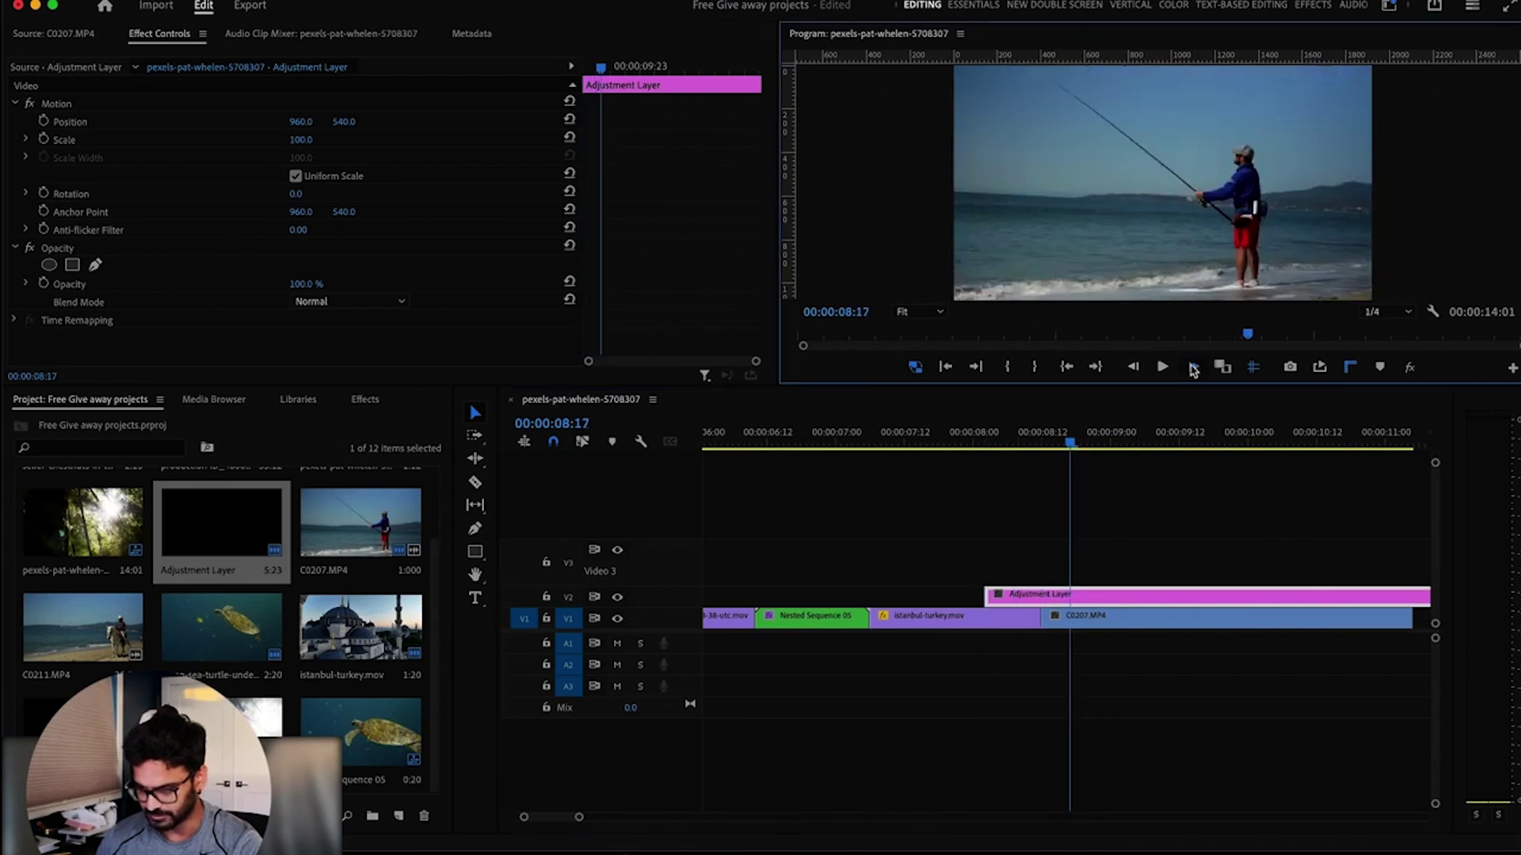
pyautogui.hotkey('shift', 'Right')
pyautogui.press('super+k')
pyautogui.click(1142, 592)
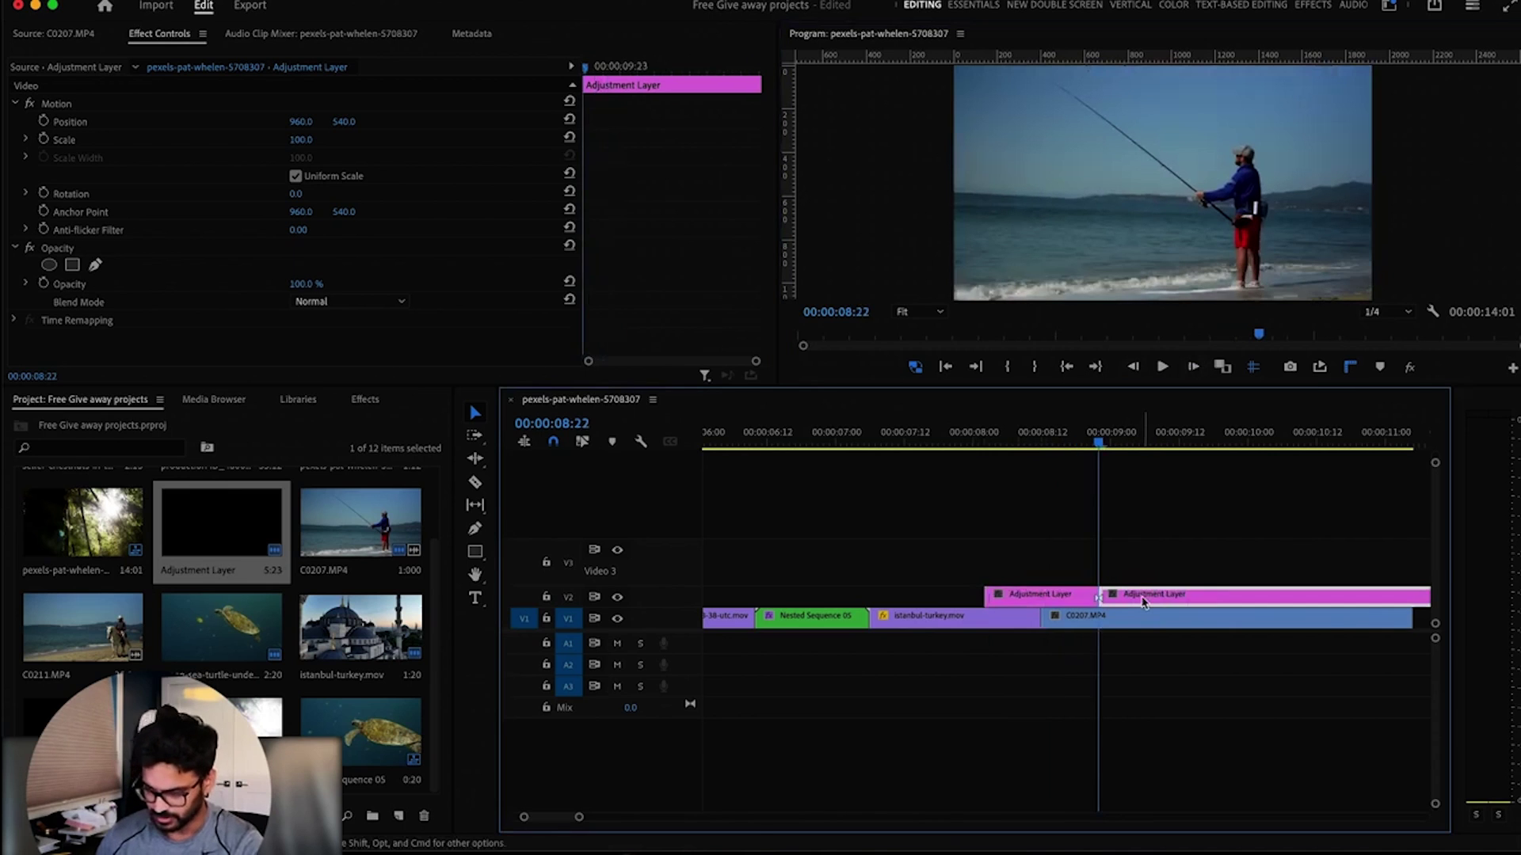
pyautogui.press('Delete')
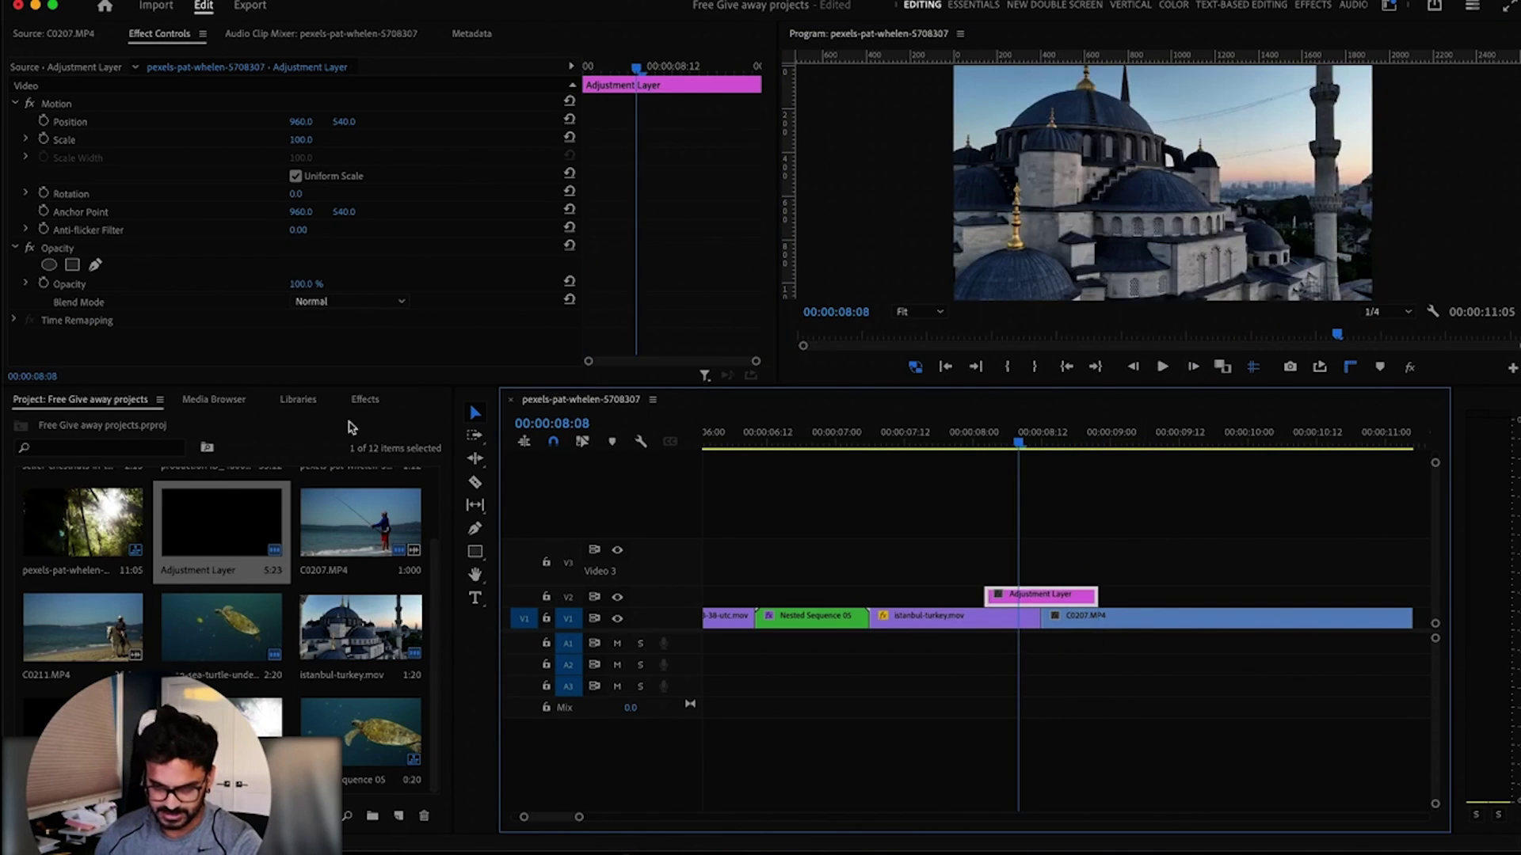
# Apply the "Slide Left (20 Frames)" preset to the twenty-frame adjustment layer and preview it up to the cut at 00:00:08:12
pyautogui.click(365, 399)
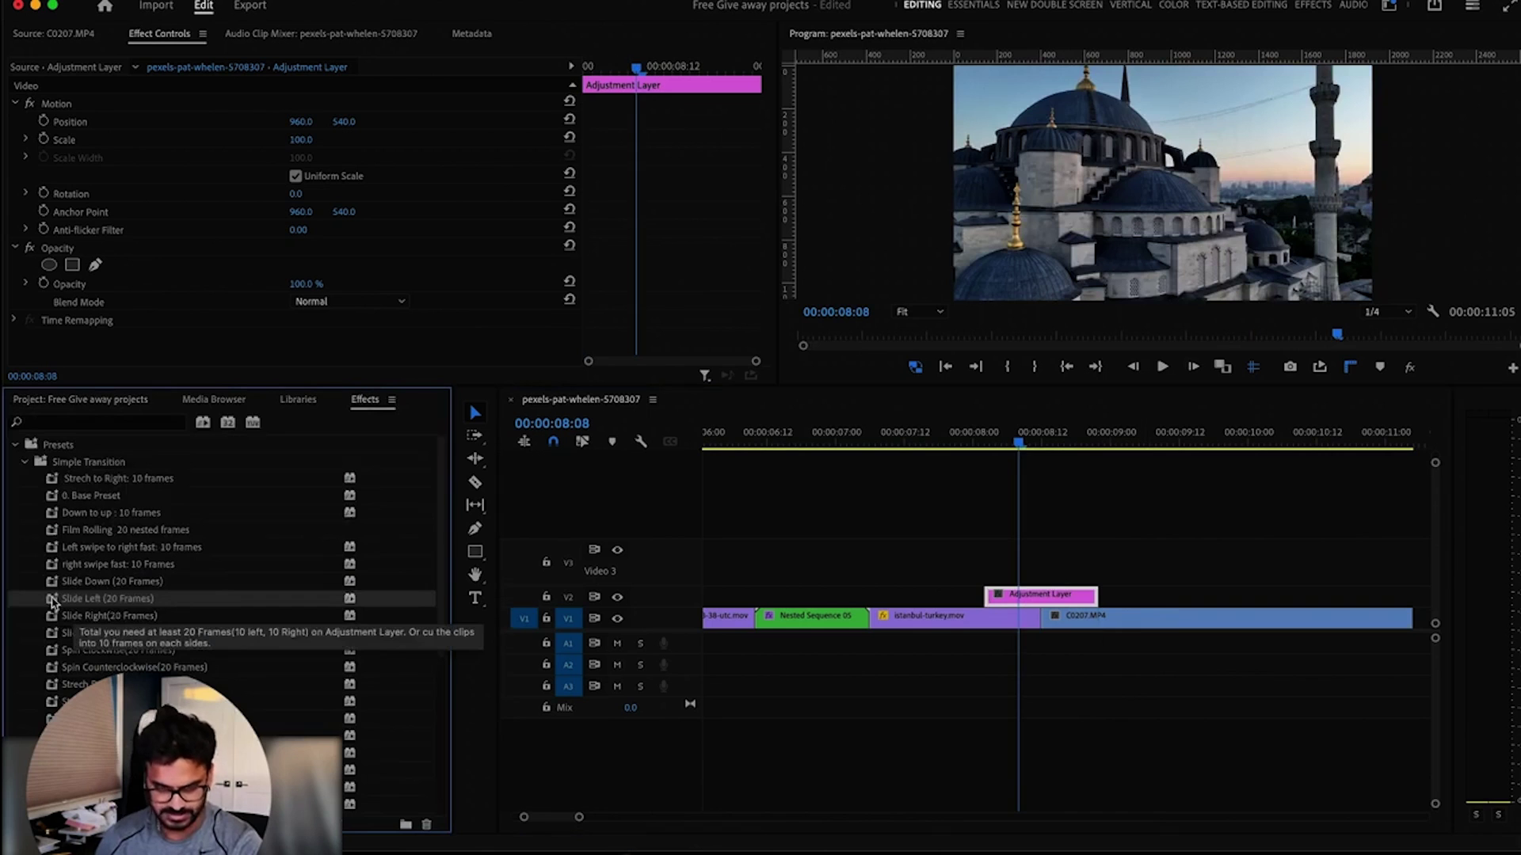
pyautogui.click(1022, 453)
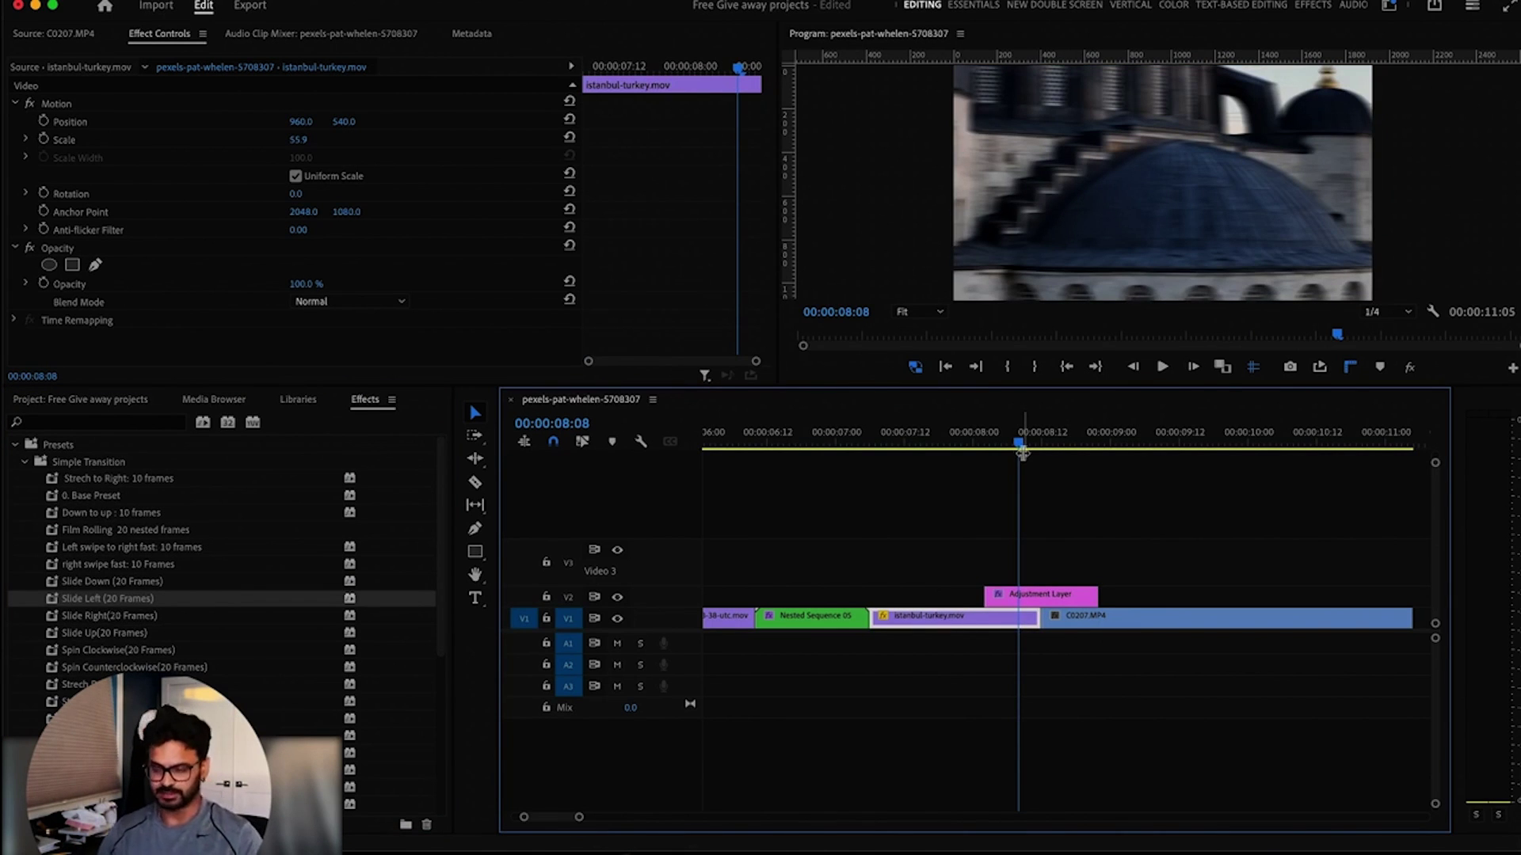
pyautogui.moveTo(1022, 453)
pyautogui.mouseDown()
pyautogui.moveTo(941, 450)
pyautogui.moveTo(1122, 450)
pyautogui.moveTo(1044, 449)
pyautogui.mouseUp()
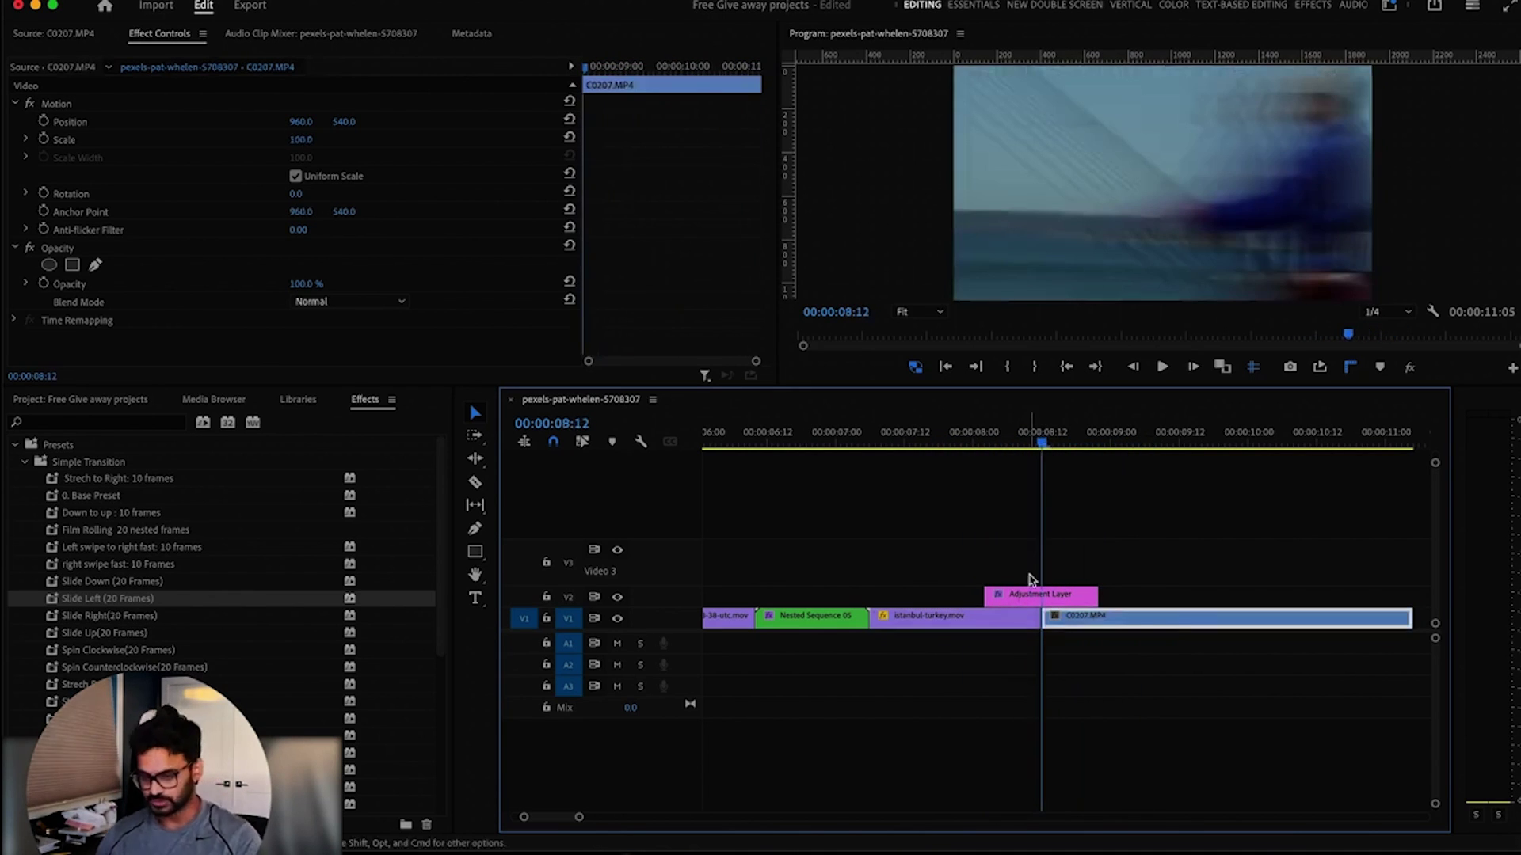
# Split istanbul-turkey.mov at 00:00:08:02 and C0207.MP4 at 00:00:08:22 on V1, matching the adjustment layer's start and end
pyautogui.moveTo(1044, 446); pyautogui.dragTo(986, 445)
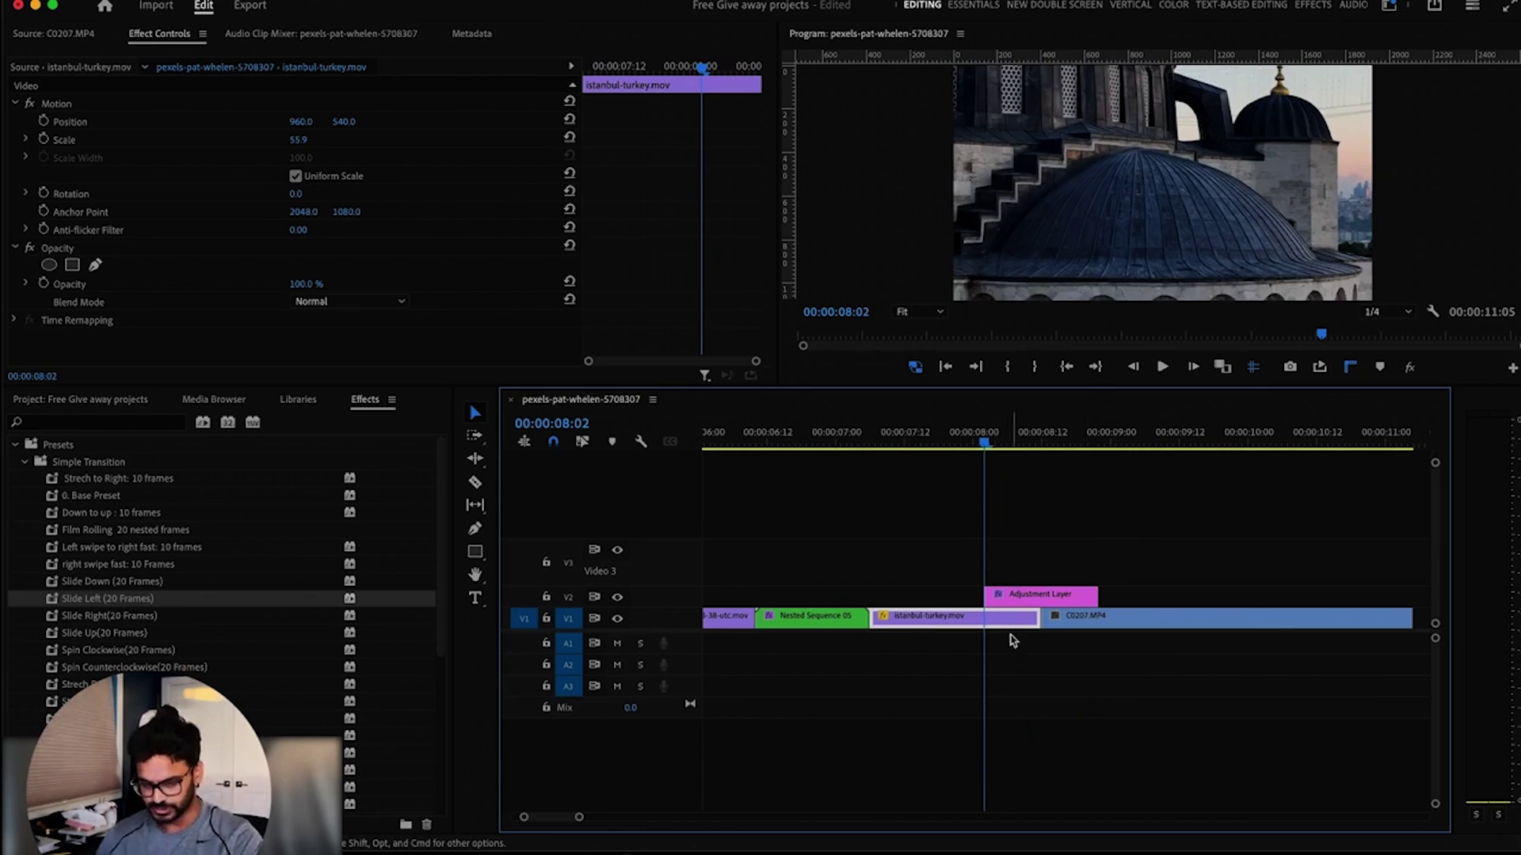
pyautogui.press('super+k')
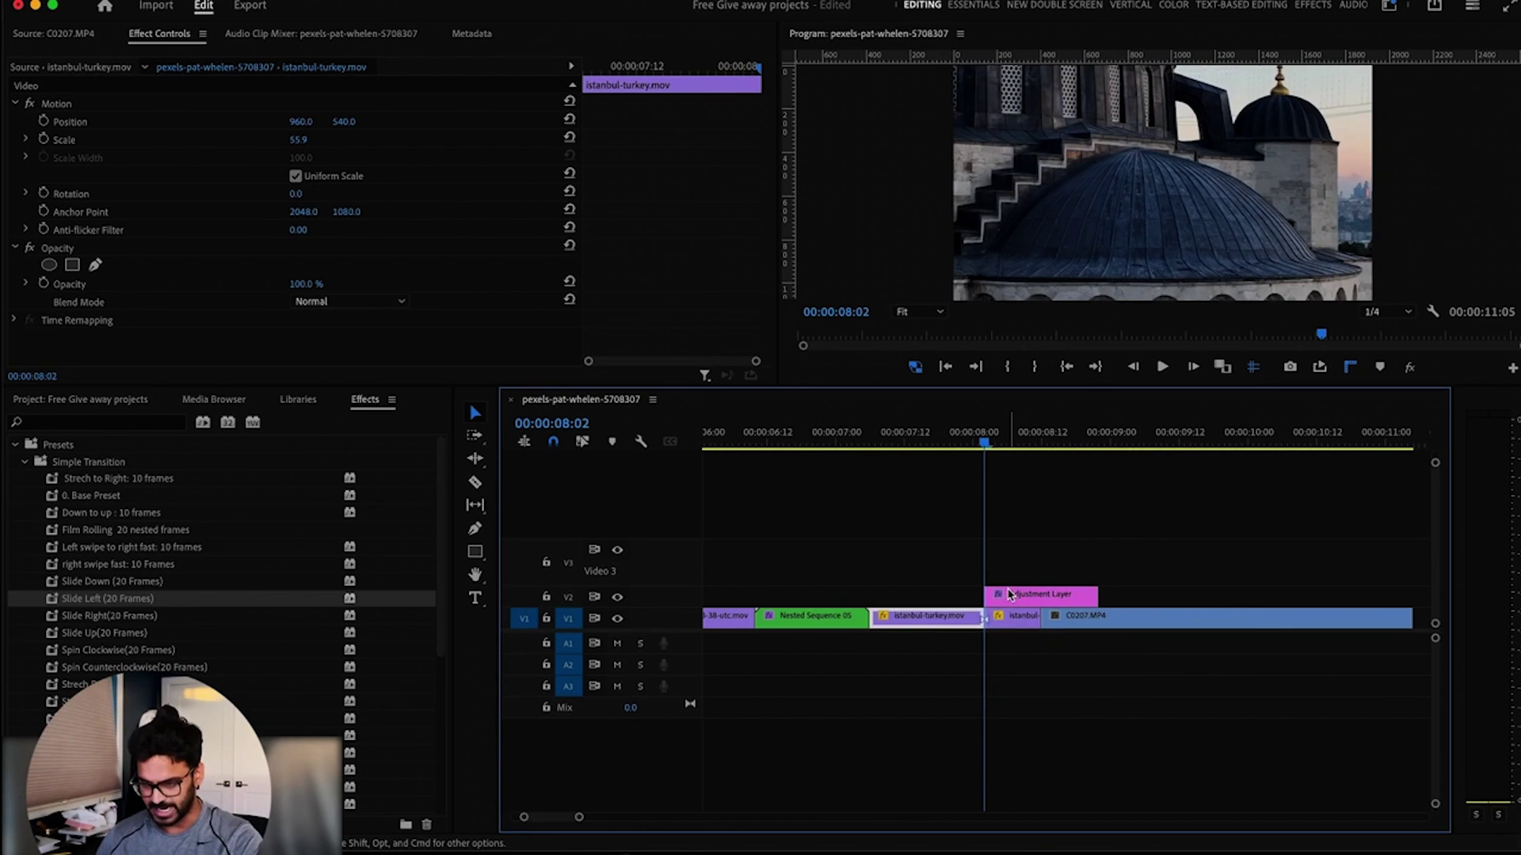
pyautogui.click(1010, 595)
pyautogui.moveTo(988, 444); pyautogui.dragTo(1105, 443)
pyautogui.press('Left')
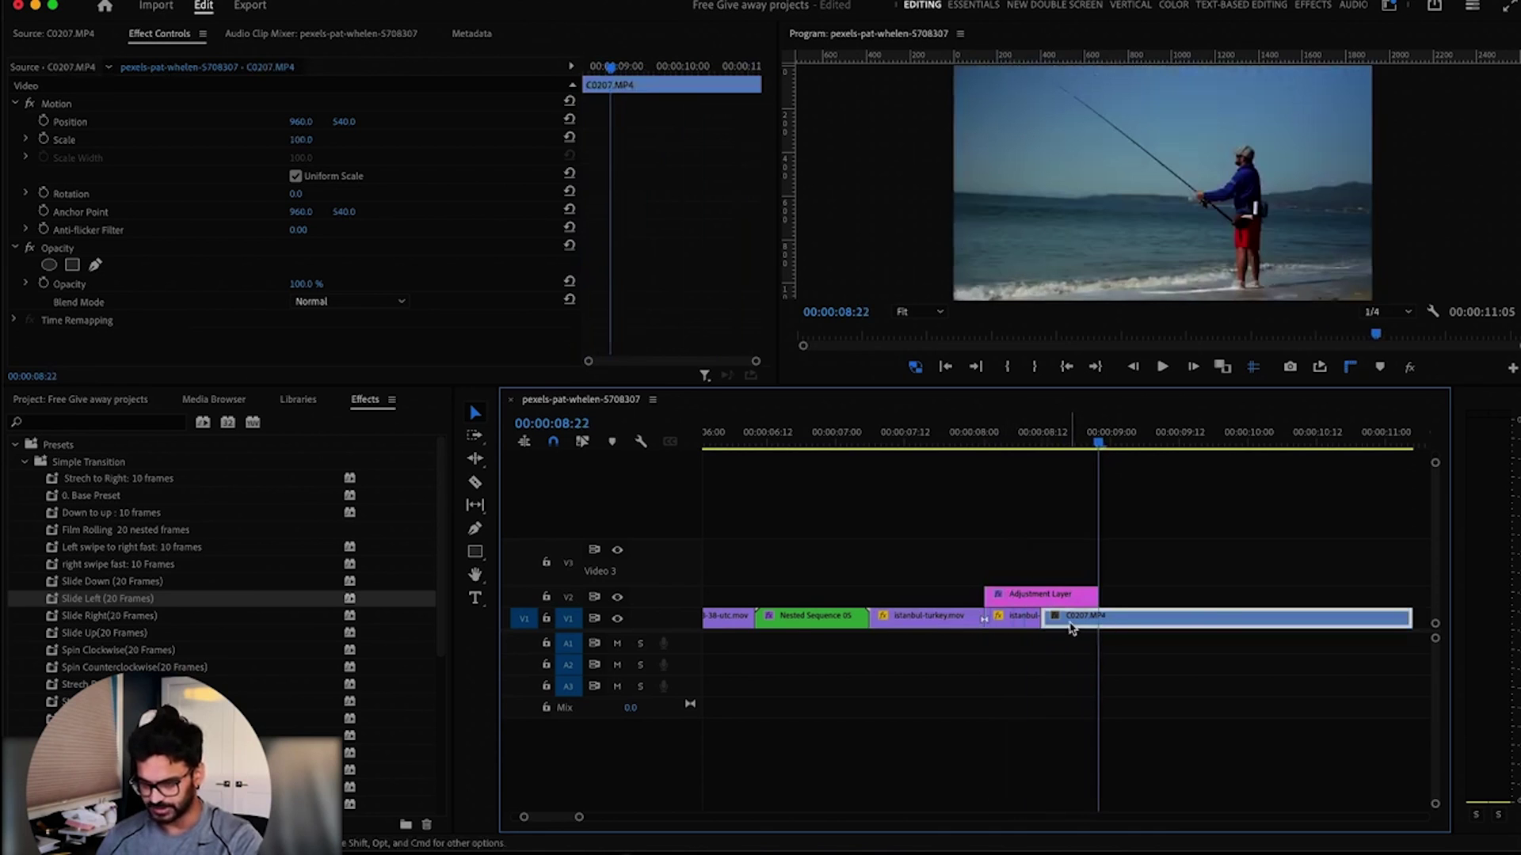
pyautogui.press('super+k')
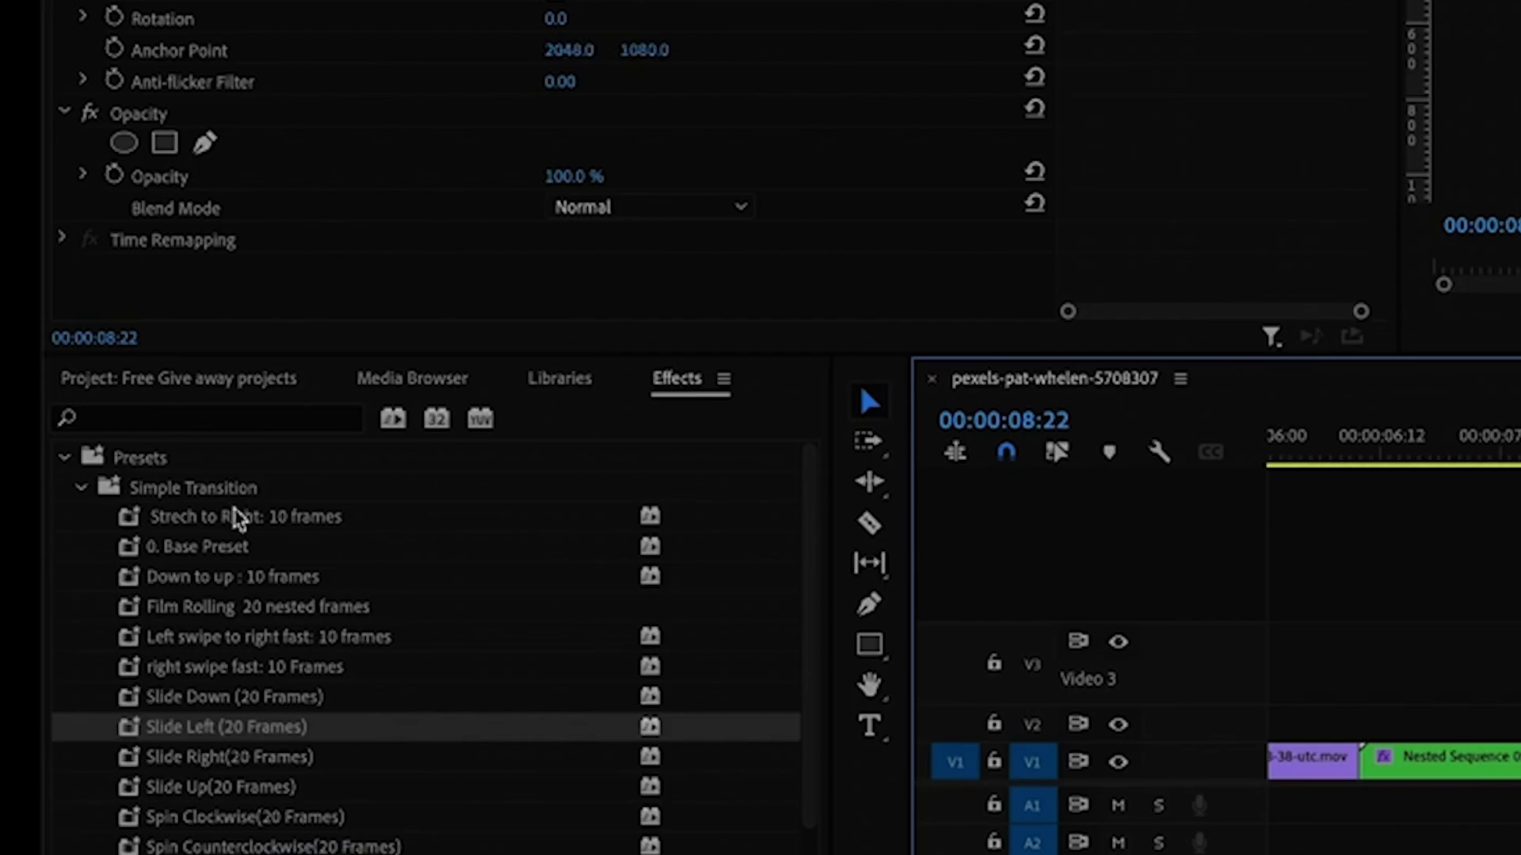
# Apply the "0. Base Preset" to both ten-frame pieces of istanbul-turkey.mov and C0207.MP4 beneath the adjustment layer
pyautogui.click(96, 495)
pyautogui.moveTo(182, 546); pyautogui.dragTo(1520, 772)
pyautogui.moveTo(1217, 770); pyautogui.dragTo(1224, 764)
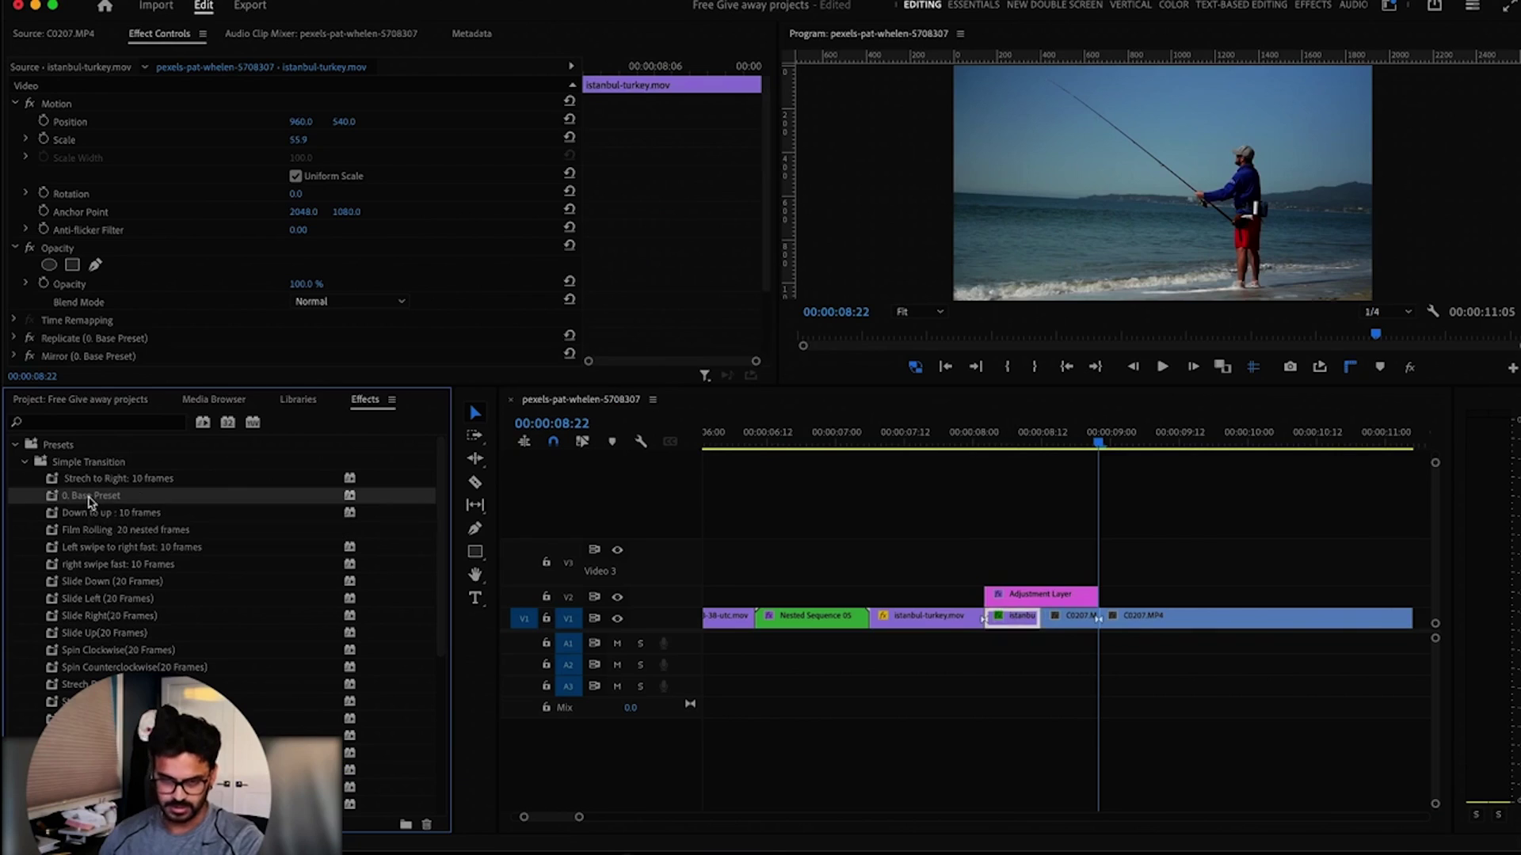
pyautogui.click(1079, 619)
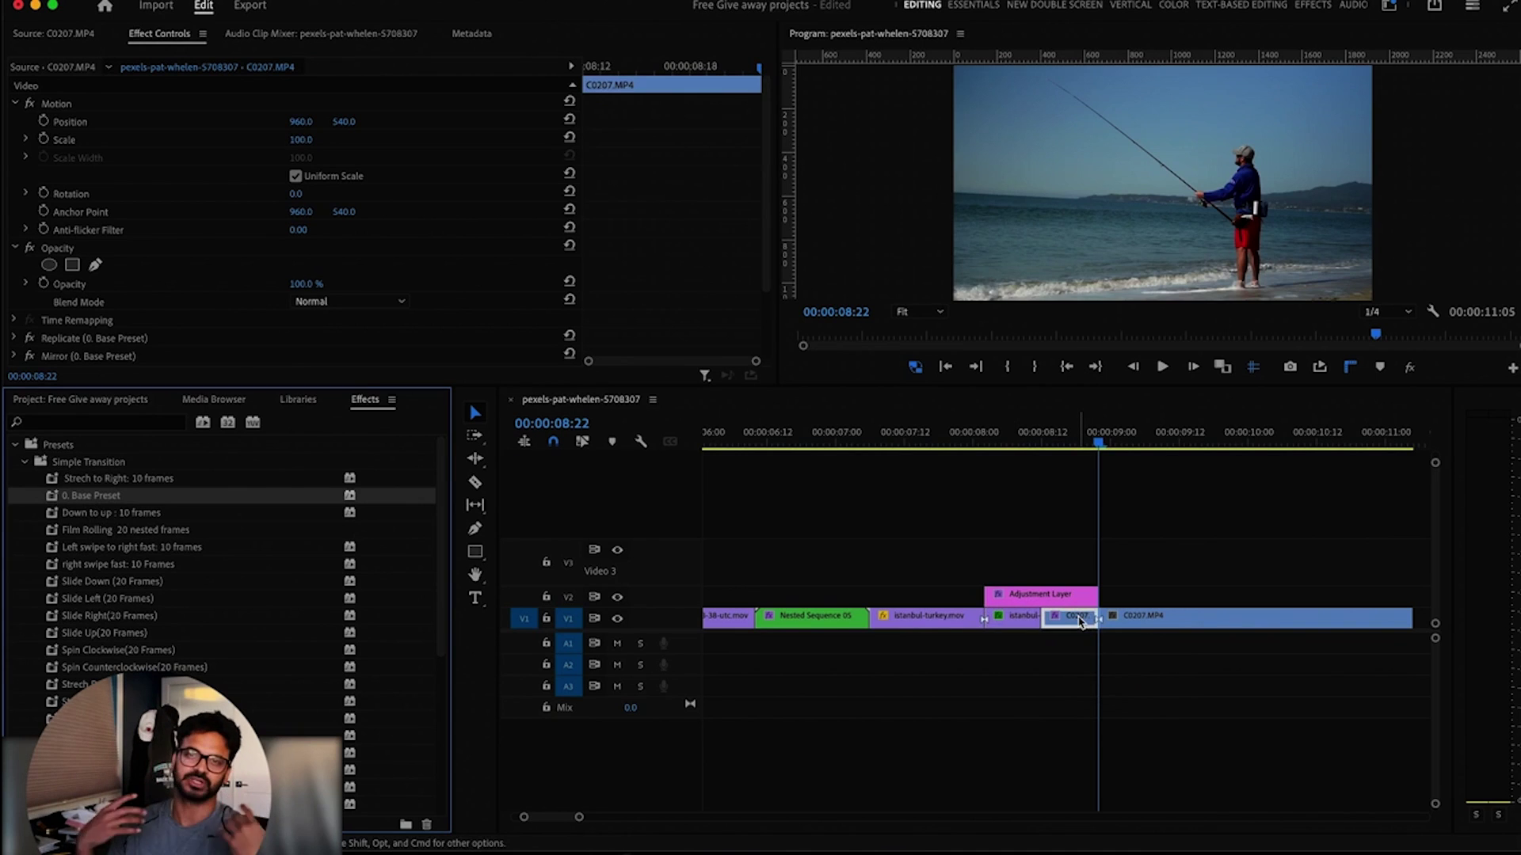
# Play back the slide left transition from 00:00:08:00 and return the playhead to 00:00:07:08 in istanbul-turkey.mov
pyautogui.hscroll(5, 944, 503)
pyautogui.hscroll(-3, 959, 507)
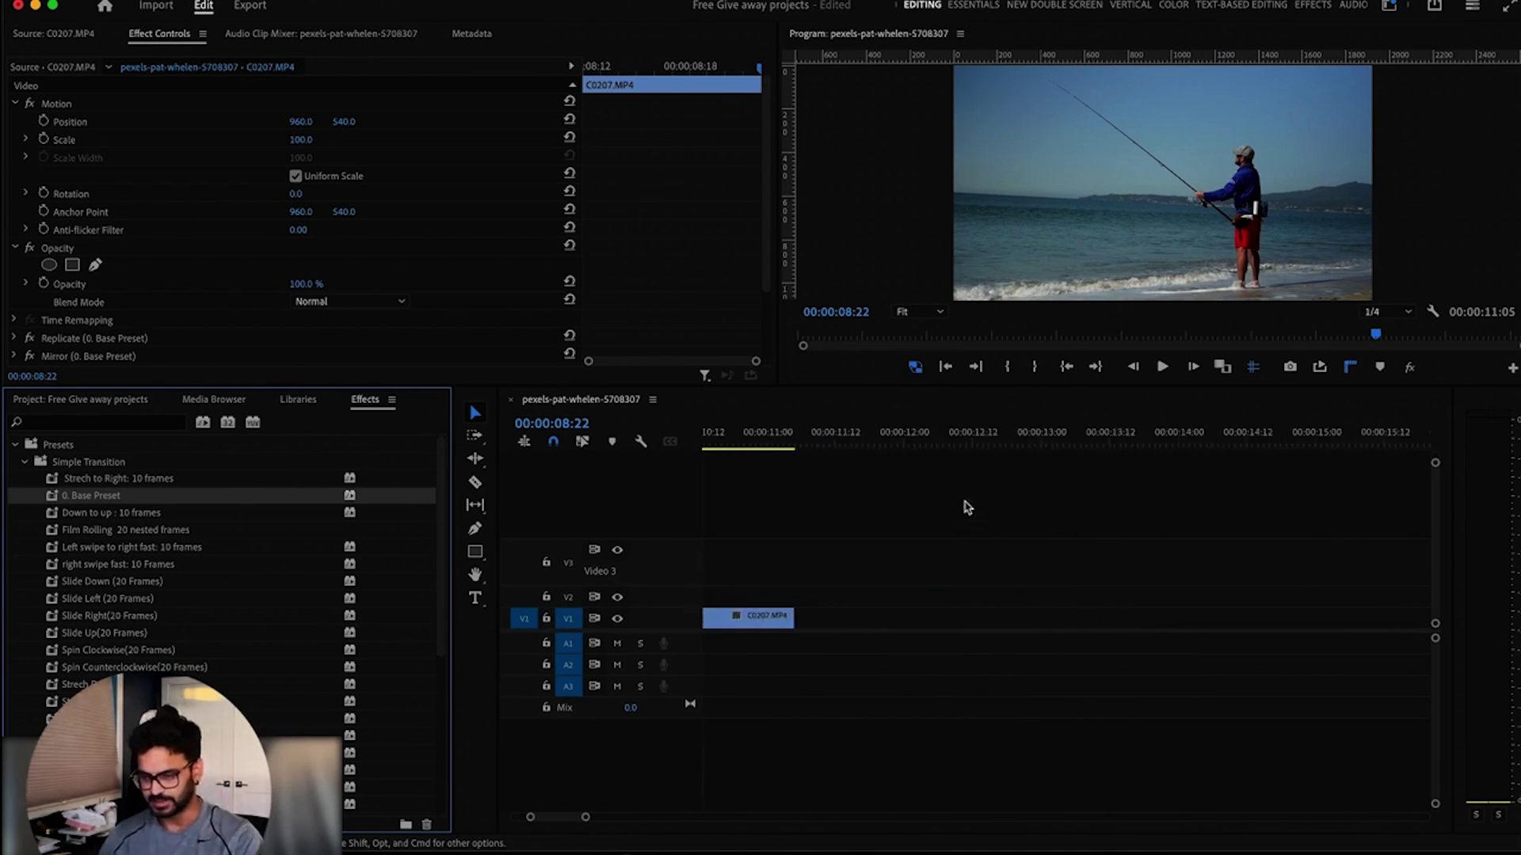
pyautogui.hscroll(-3, 964, 502)
pyautogui.click(974, 436)
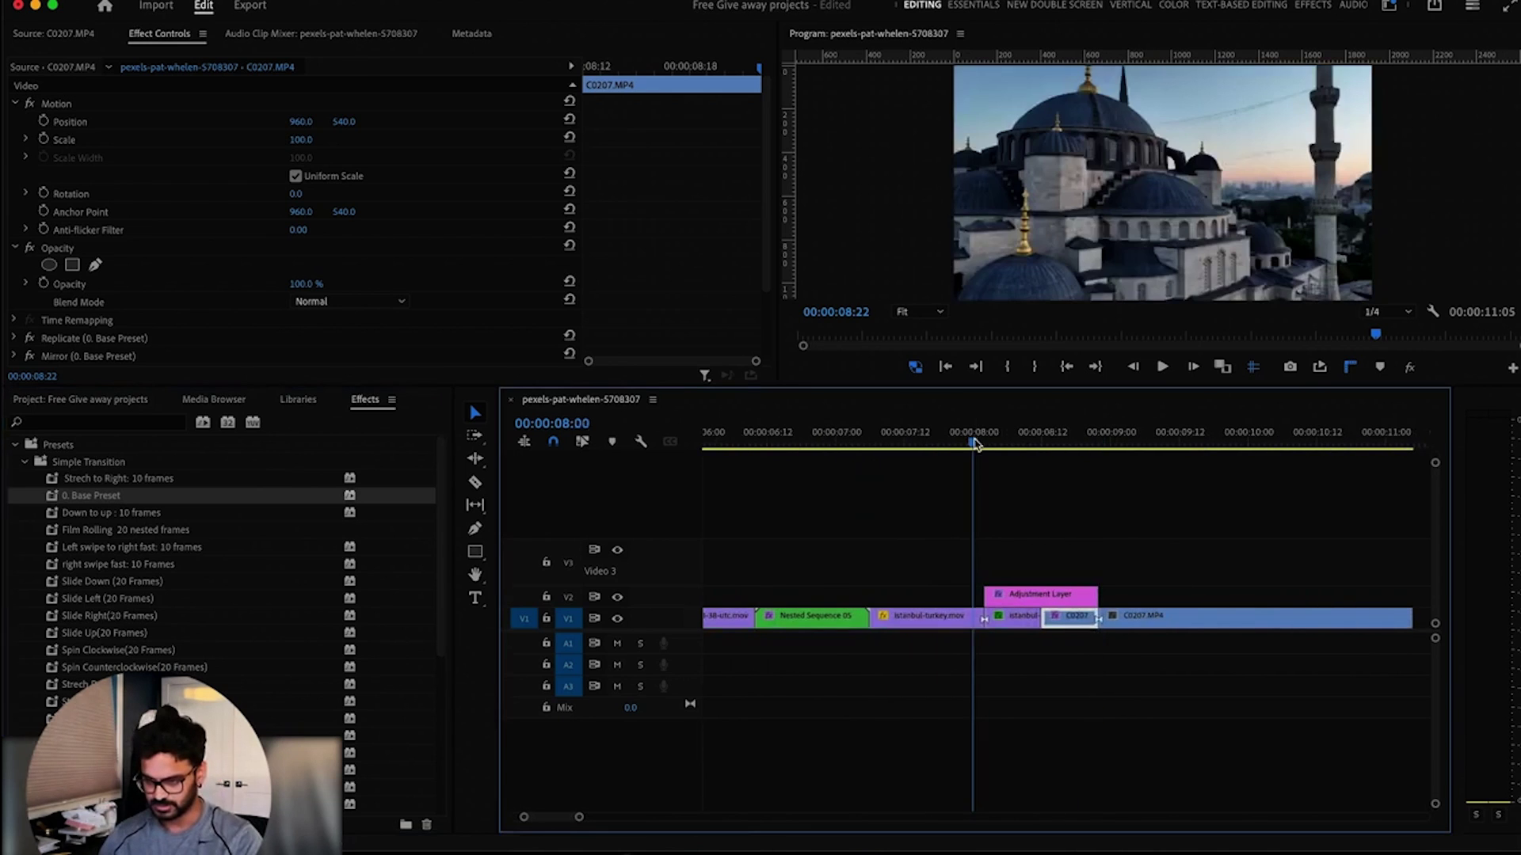
pyautogui.press('space')
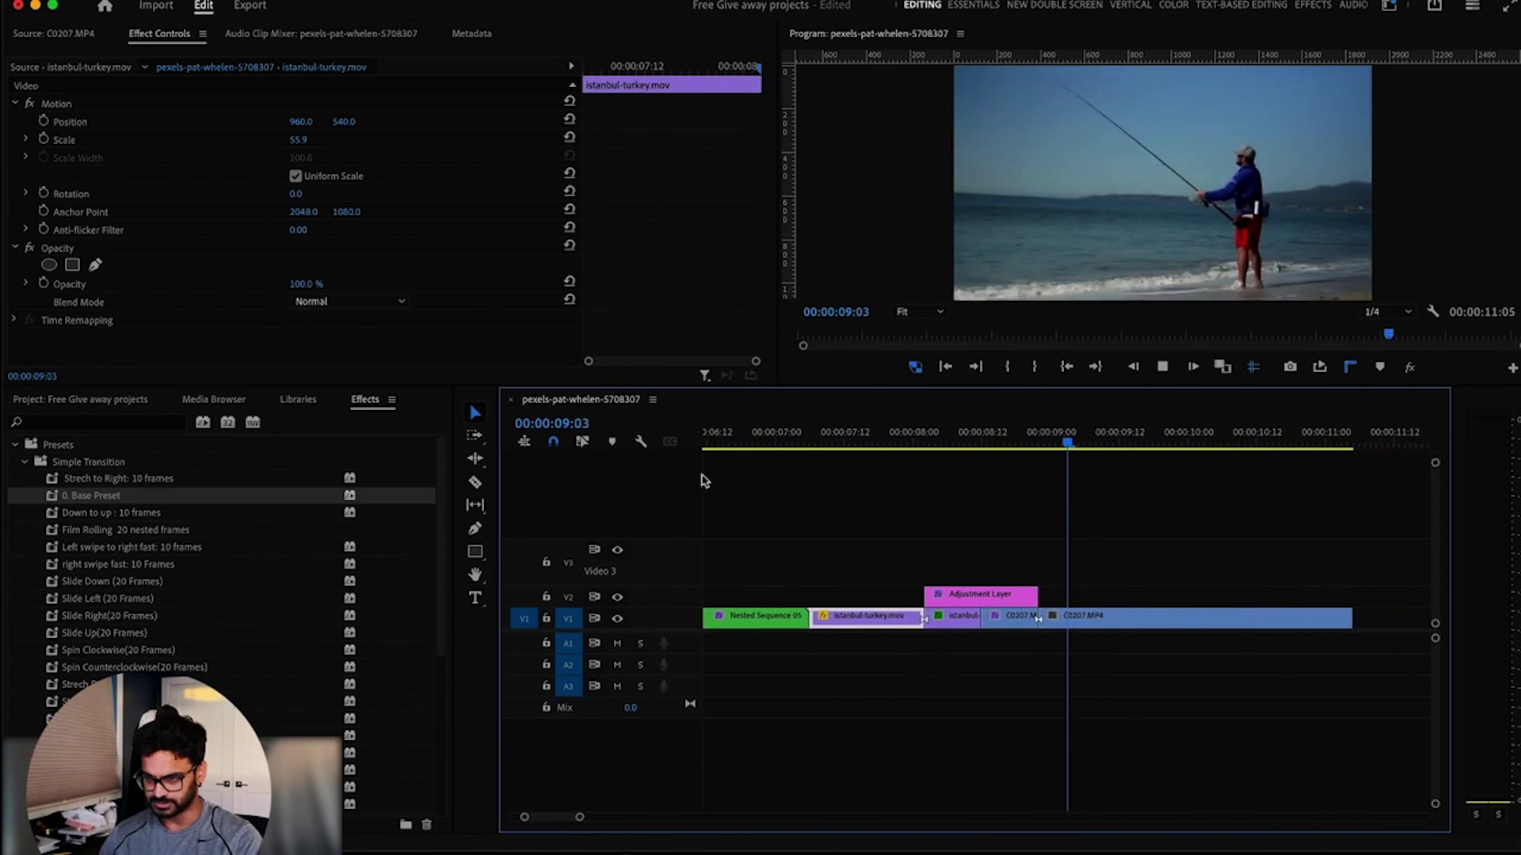
pyautogui.press('space')
pyautogui.moveTo(1022, 440); pyautogui.dragTo(787, 441)
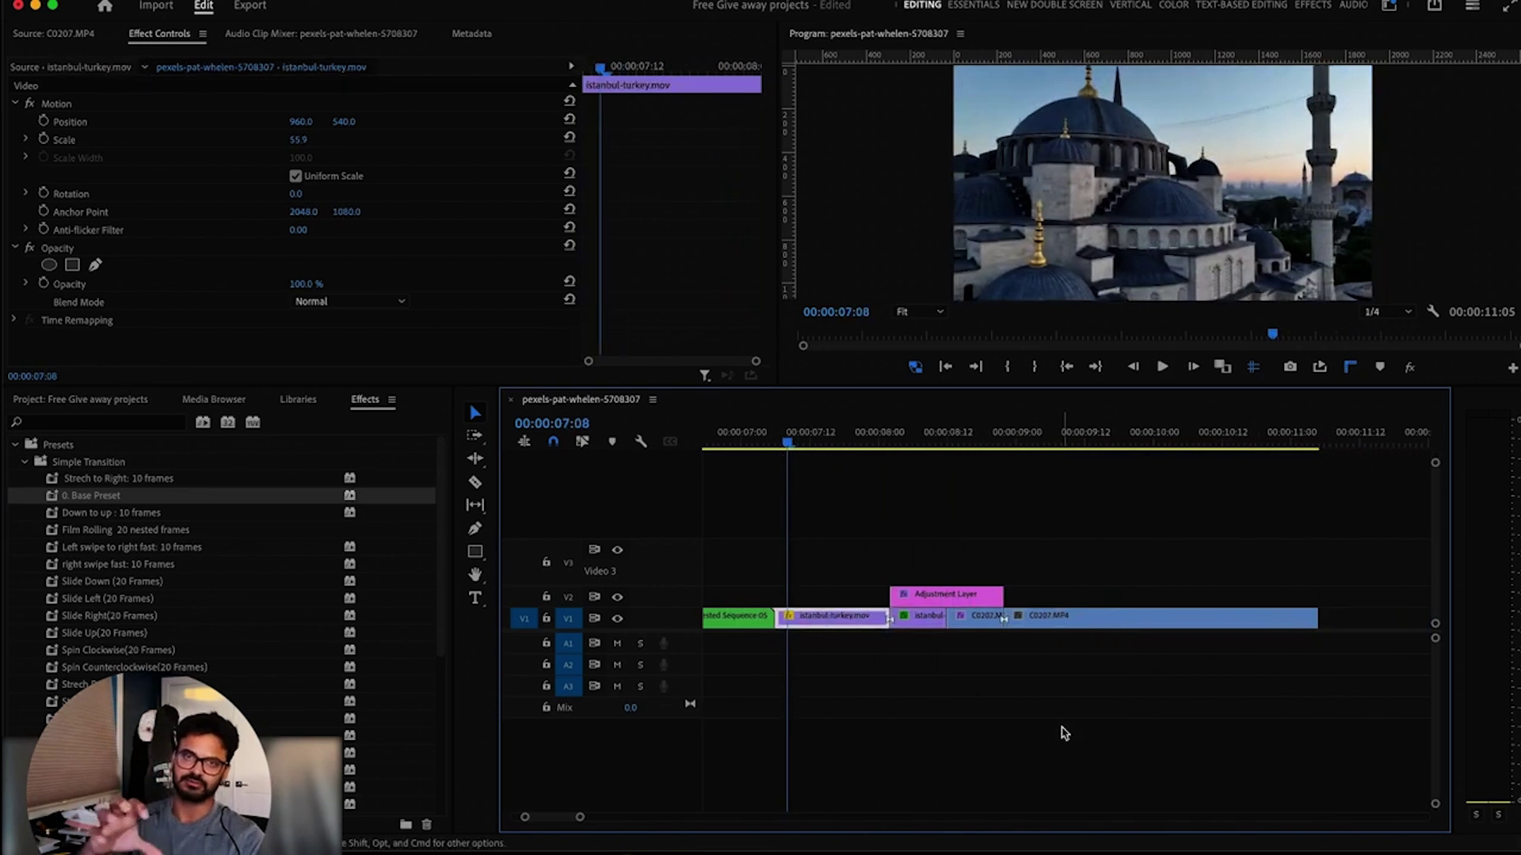